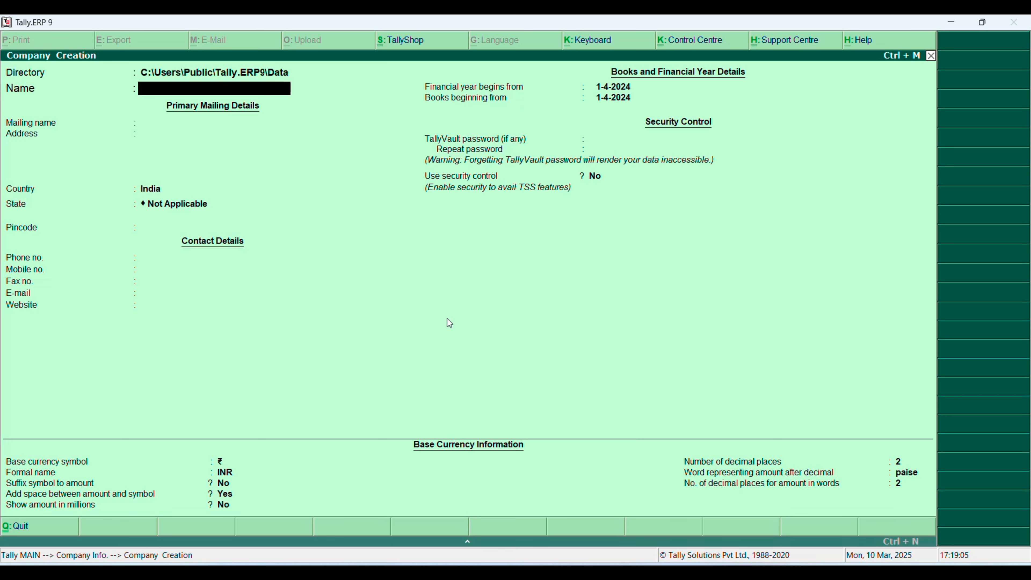
Create the company Keshav Ltd with India as the country and Uttarakhand as the state, keeping the remaining defaults
type("Keshav Ltd")
key("Return")
key("Return")
key("Return")
key("Return")
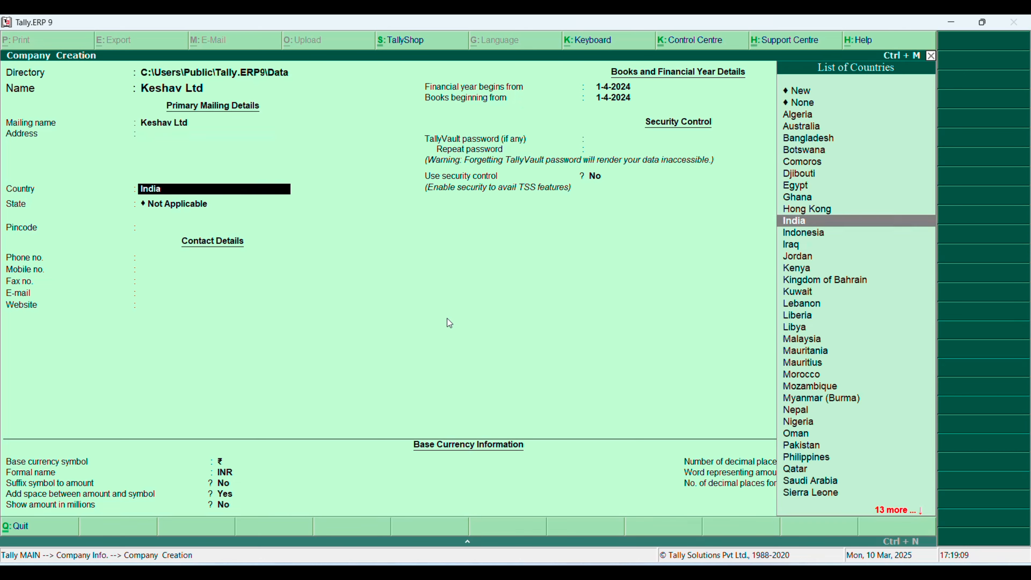
type("Uttara")
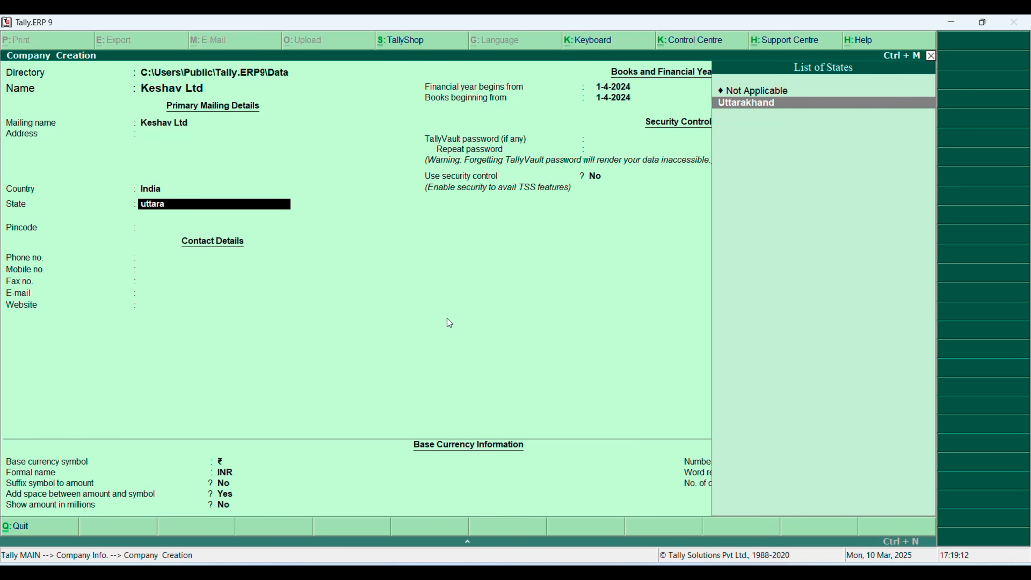
key("Return")
key("Return")
key("Return")
key("Return")
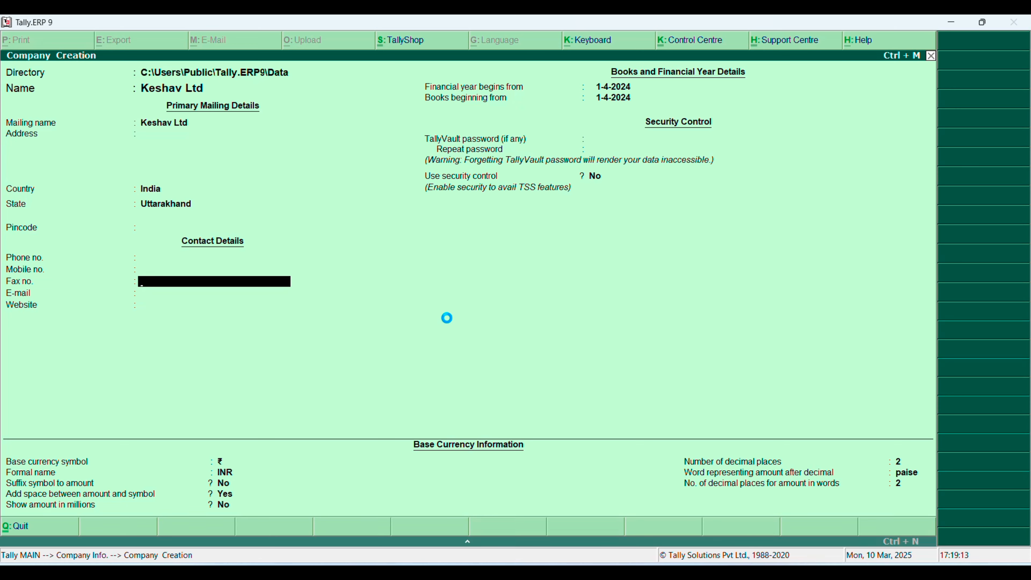
key("ctrl+a")
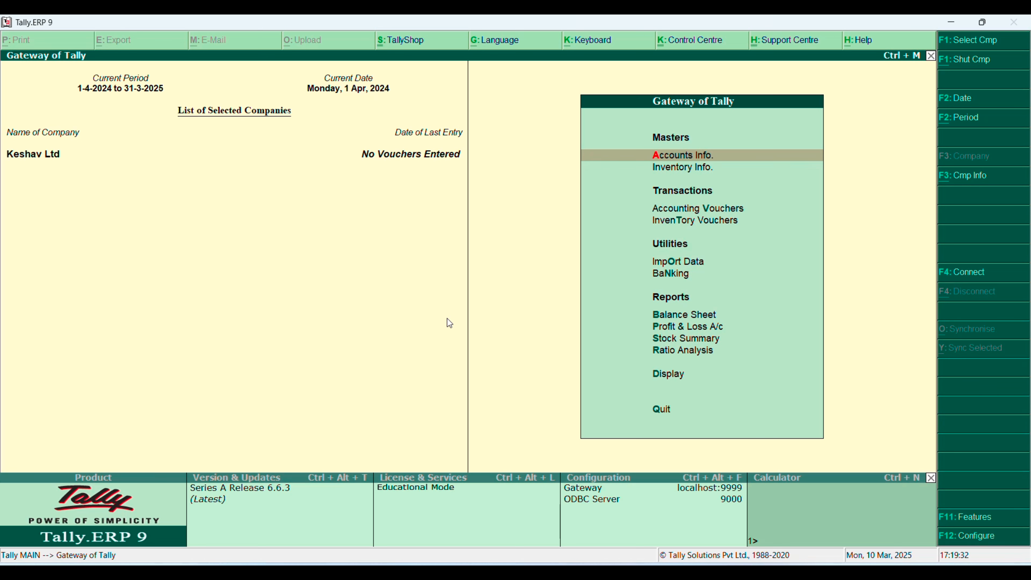
Check the Stock Summary report of the new company and return to the Gateway of Tally
key("Down")
key("Down")
key("Down")
key("Down")
key("Down")
key("Down")
key("Down")
key("Down")
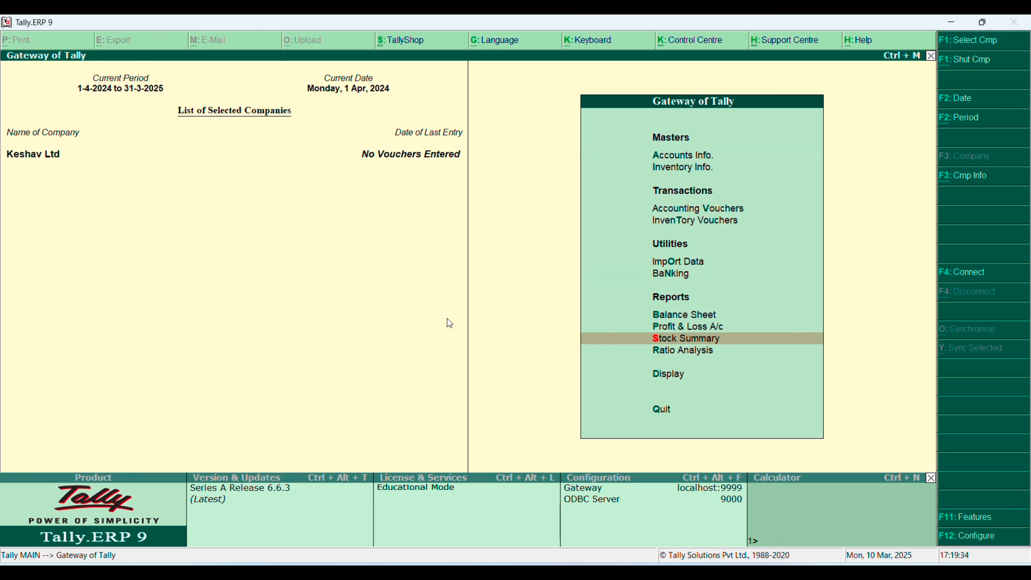
key("Return")
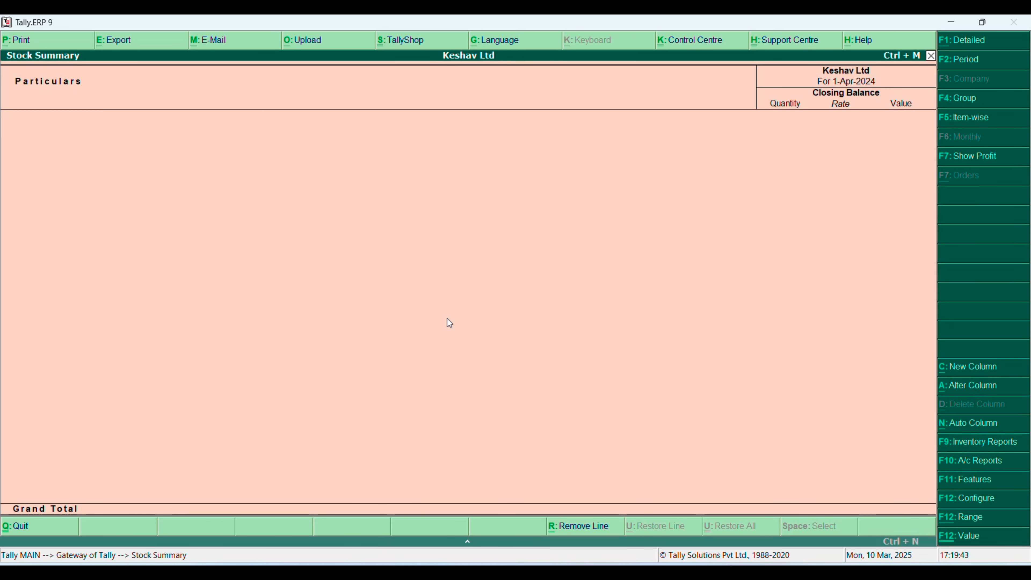
key("Escape")
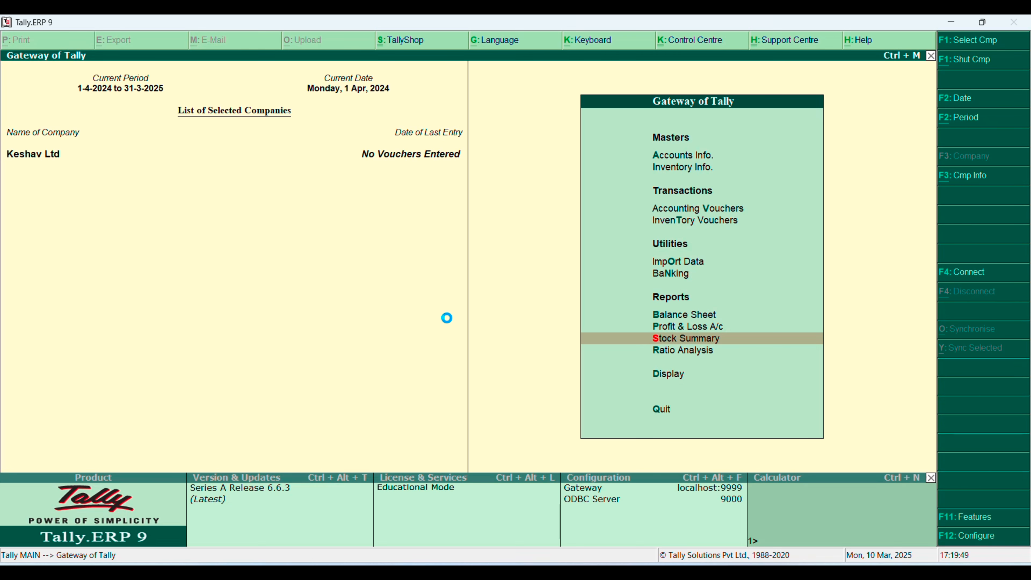
Start a purchase voucher with supplier invoice number 1001, keeping the default date
key("v")
key("F9")
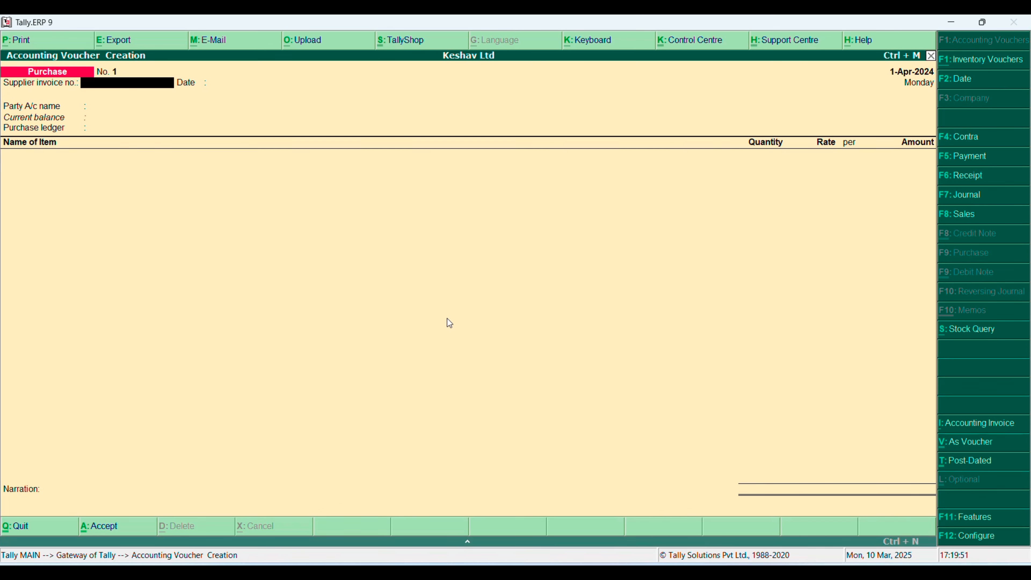
type("004")
key("Return")
key("Return")
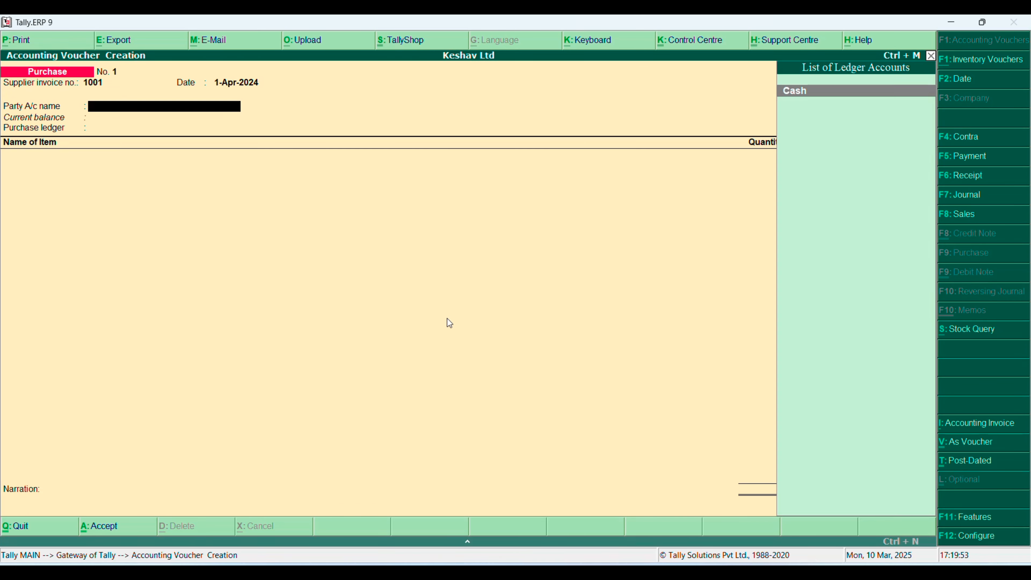
Create the supplier's ledger under Sundry Creditors from the voucher's party account field, using the supplier's name
key("alt+c")
type("Aman")
key("Return")
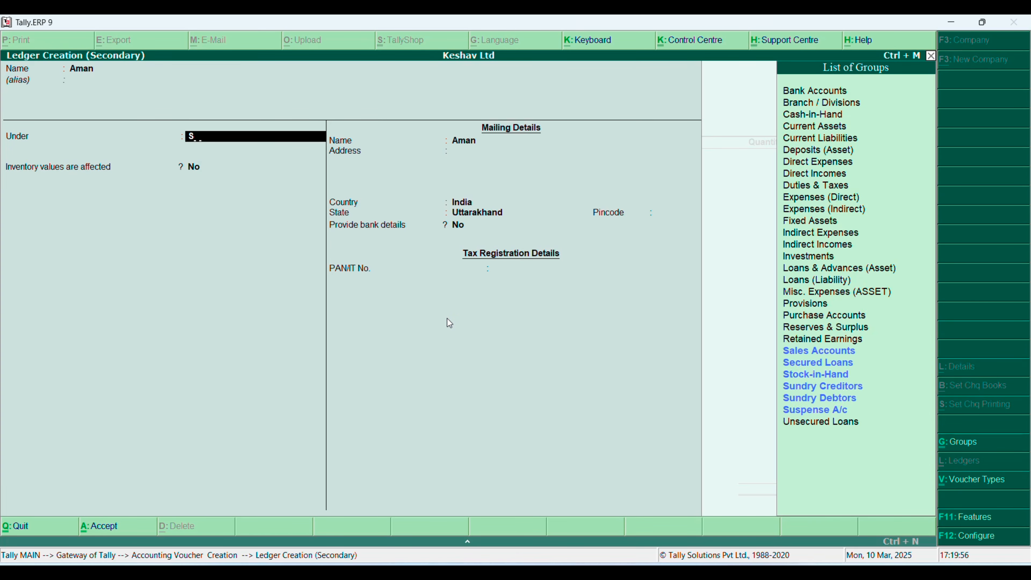
type("Sun")
key("Return")
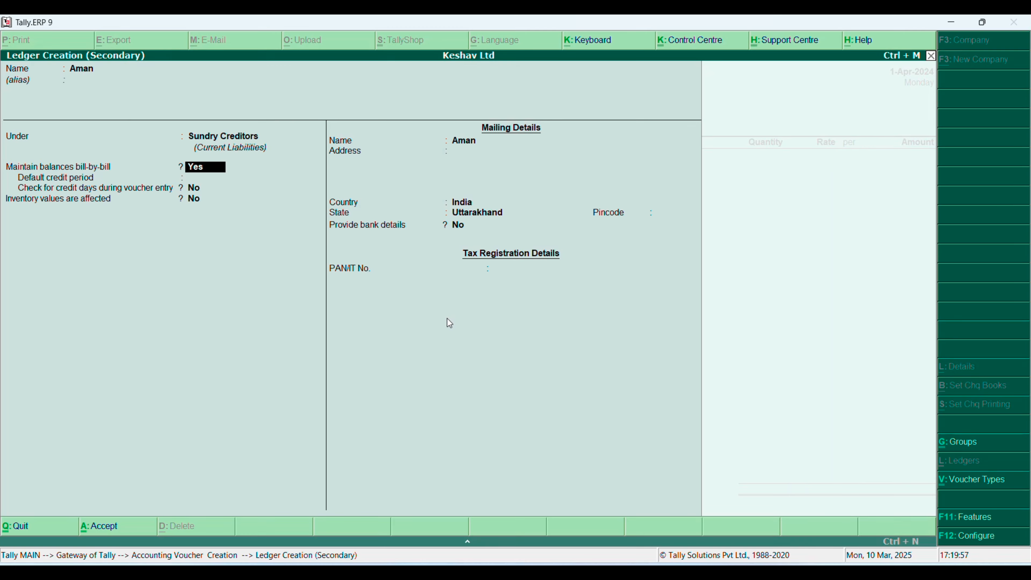
key("ctrl+a")
key("ctrl+a")
key("alt+c")
type("Dew")
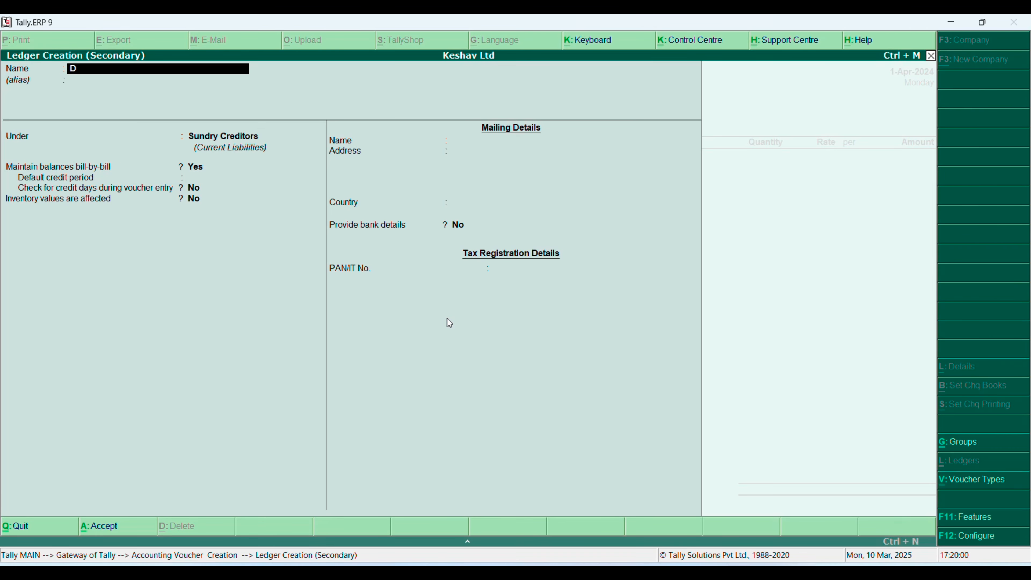
key("BackSpace")
key("BackSpace")
key("BackSpace")
key("Escape")
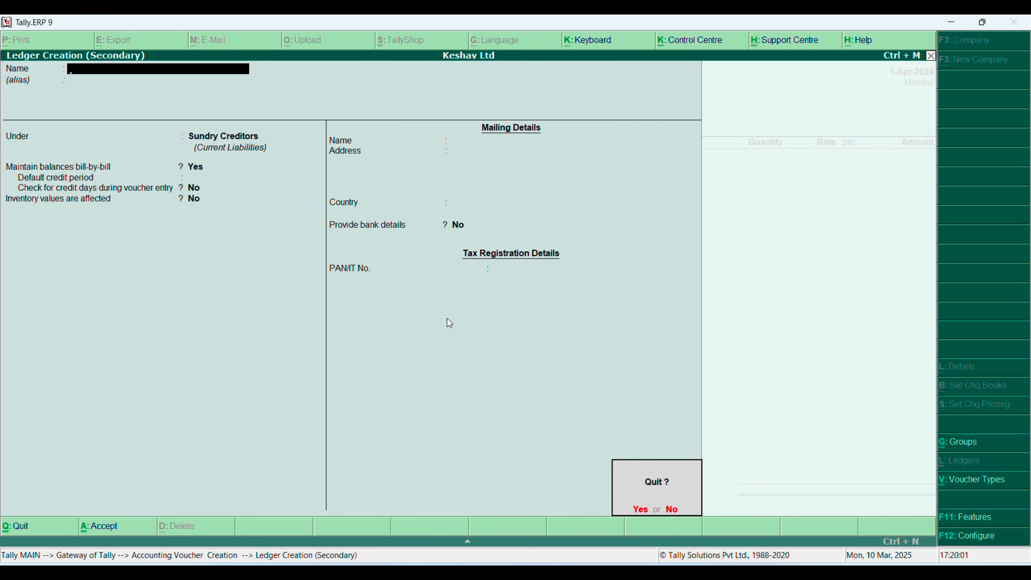
key("y")
Create a ledger named Purchase under Purchase Accounts for the voucher's purchase ledger, with inventory values affected
key("alt+c")
type("Pu")
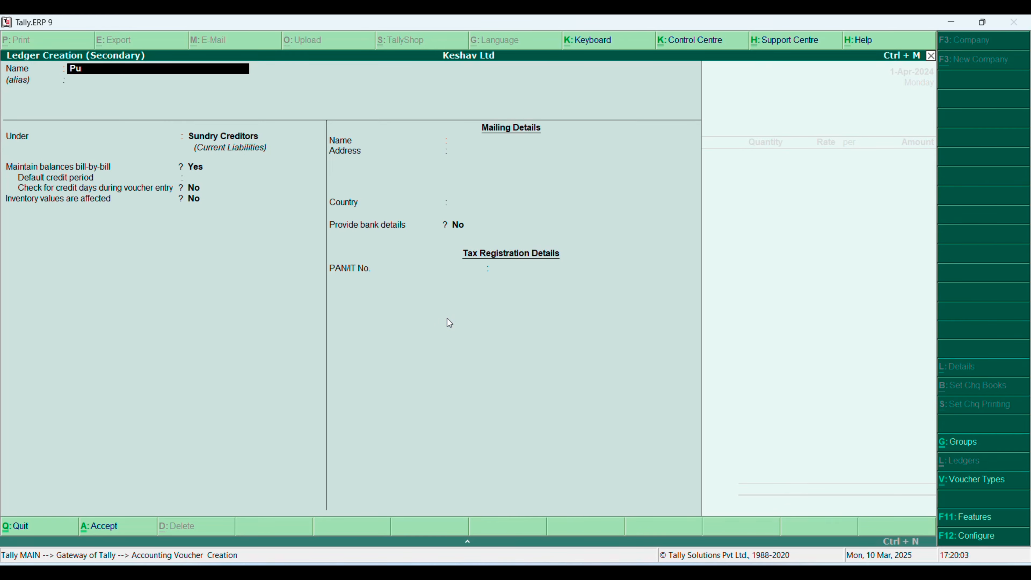
type("rchase")
key("Return")
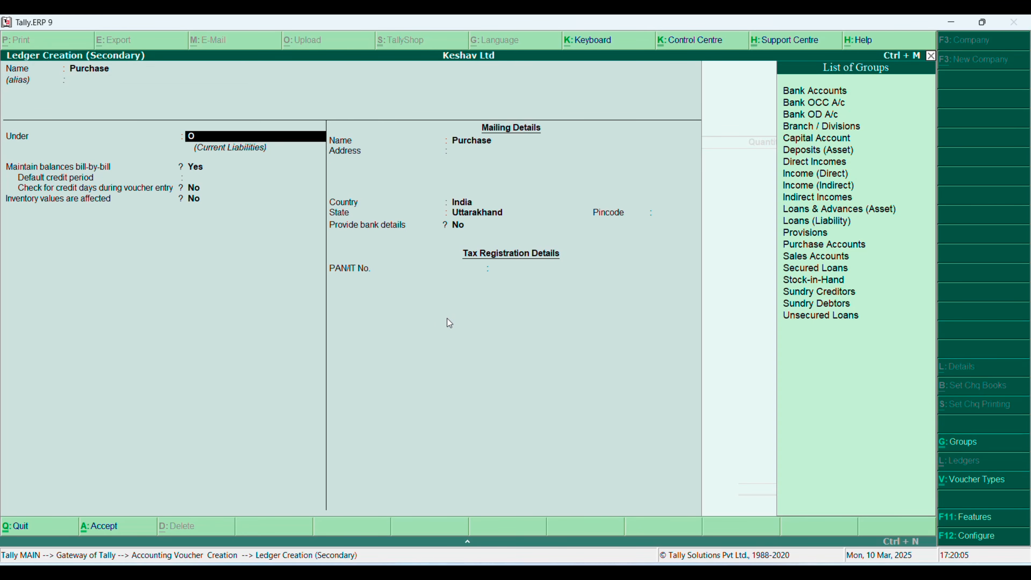
type("P")
key("Return")
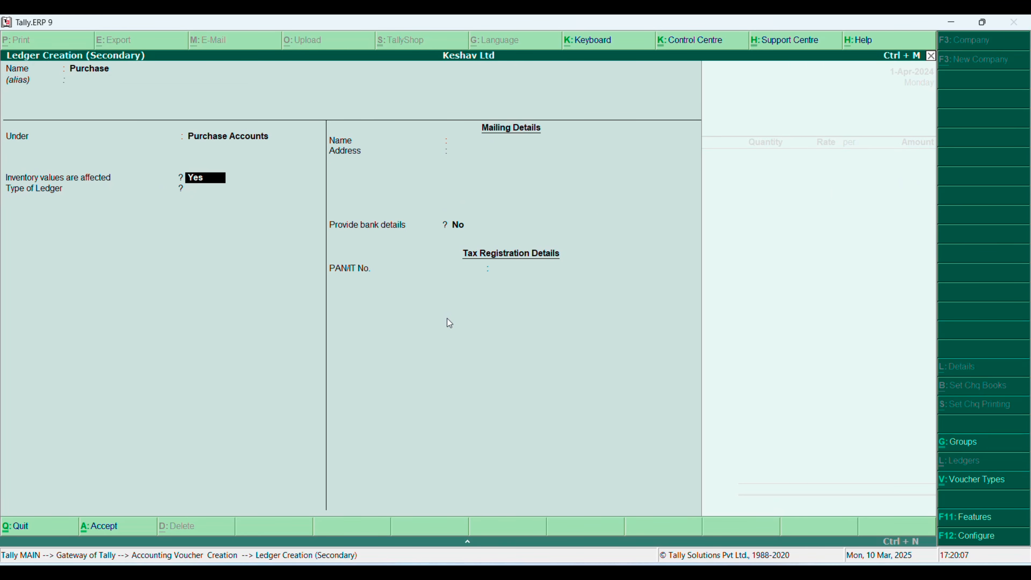
key("ctrl+a")
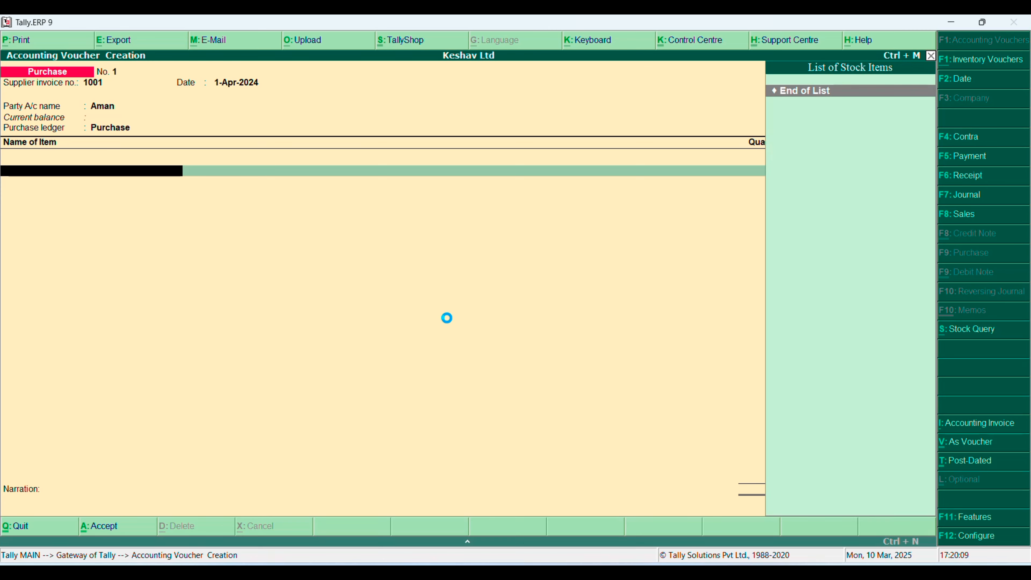
Create the stock item Dew for the first voucher line, adding a new simple unit with the symbol btl
key("alt+c")
type("Dew")
key("Return")
key("Return")
key("Return")
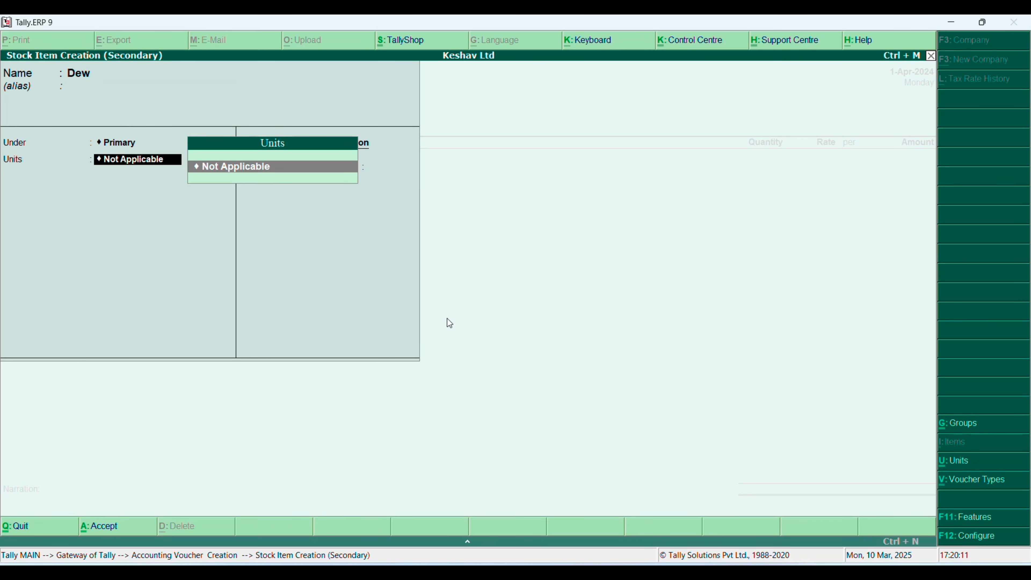
key("alt+c")
type("btl")
key("Return")
key("Return")
key("Return")
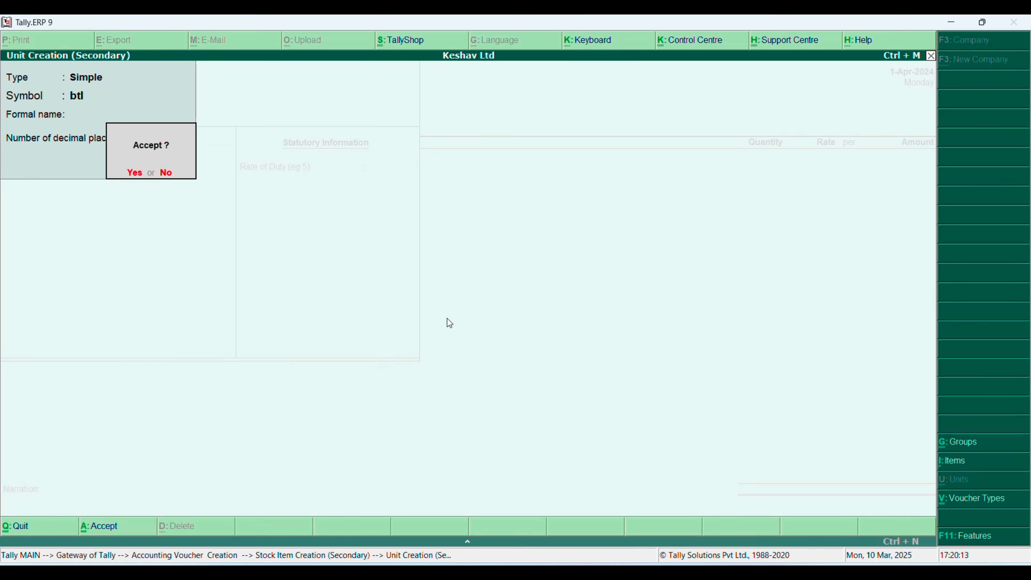
key("Return")
key("Return")
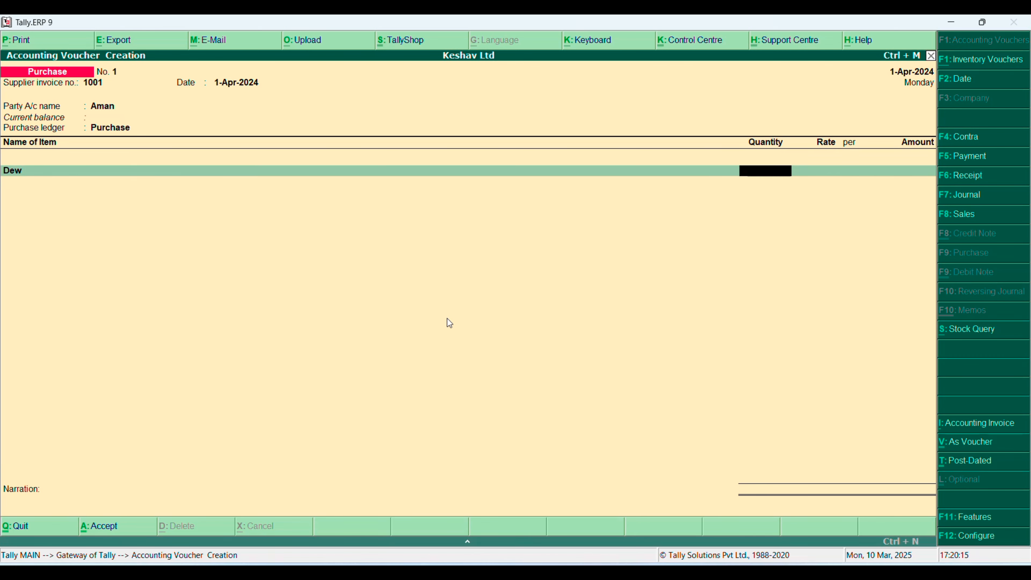
type("5000")
key("Return")
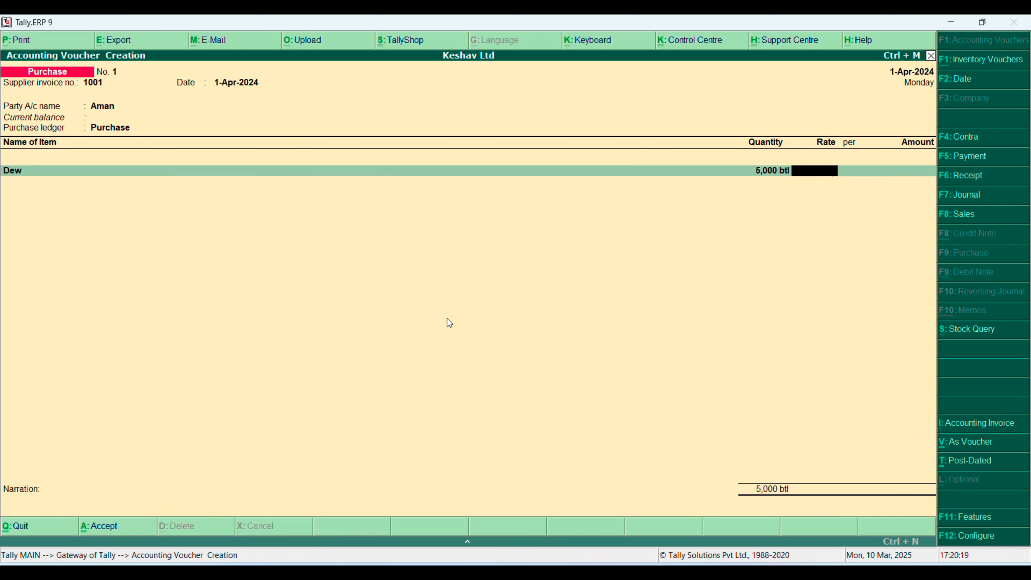
key("BackSpace")
key("BackSpace")
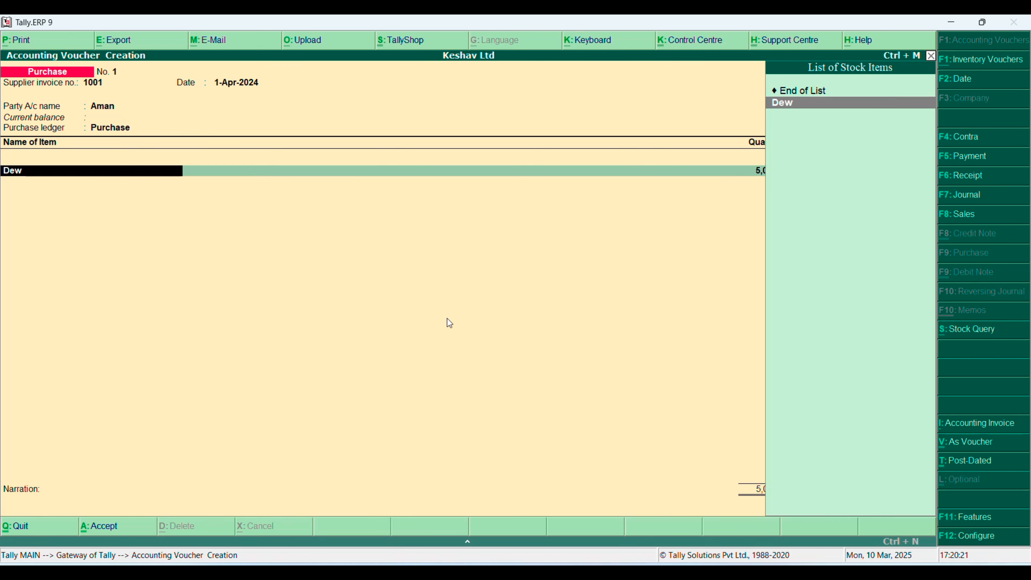
Alter the stock item Dew from within the voucher, renaming it Dew 1ltr
key("ctrl+Return")
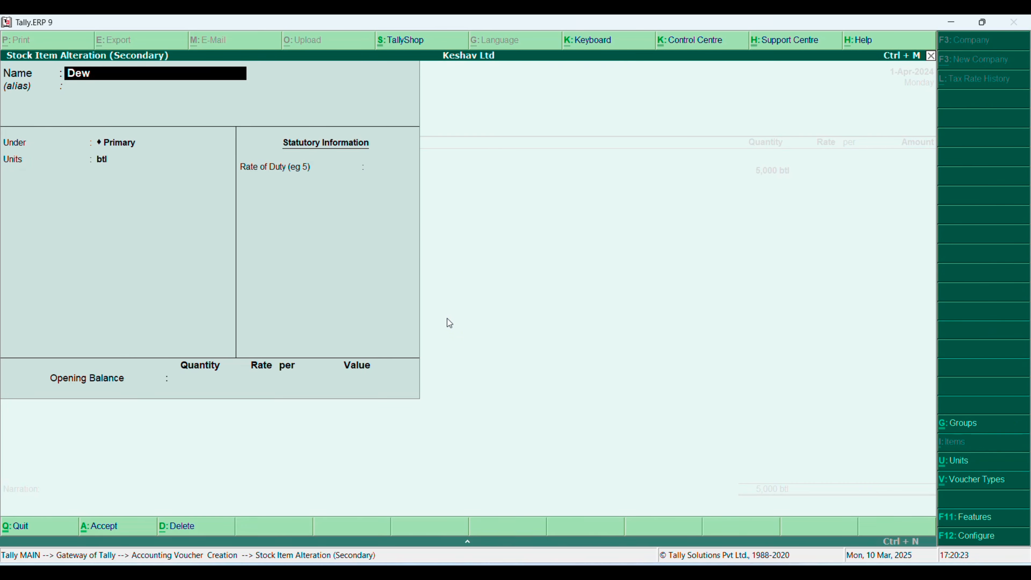
type("1ltr")
key("Return")
key("Return")
key("Return")
key("ctrl+a")
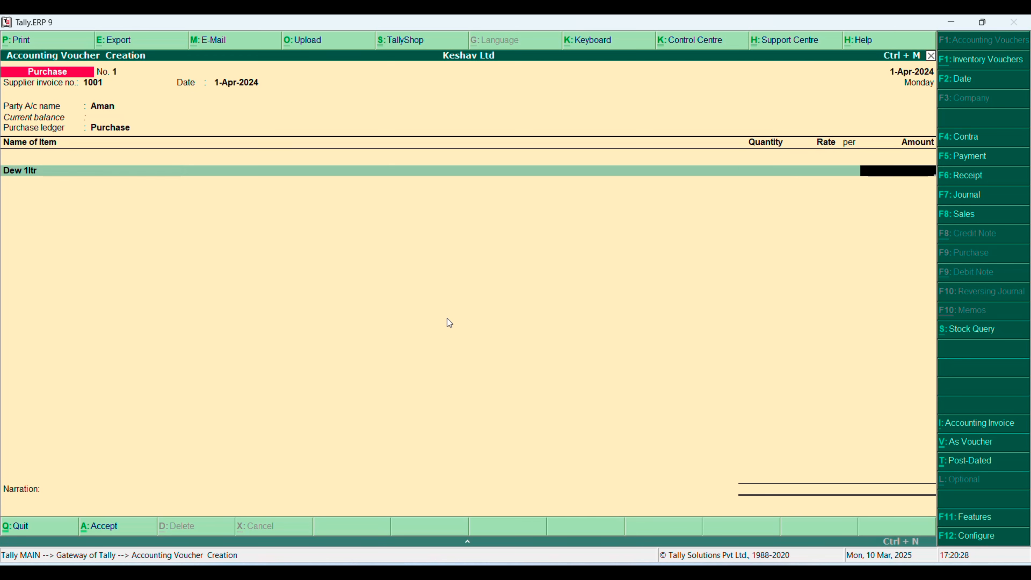
Enter a quantity of 5000 btl at a rate of 25 per btl for Dew 1ltr
type("5000")
key("Return")
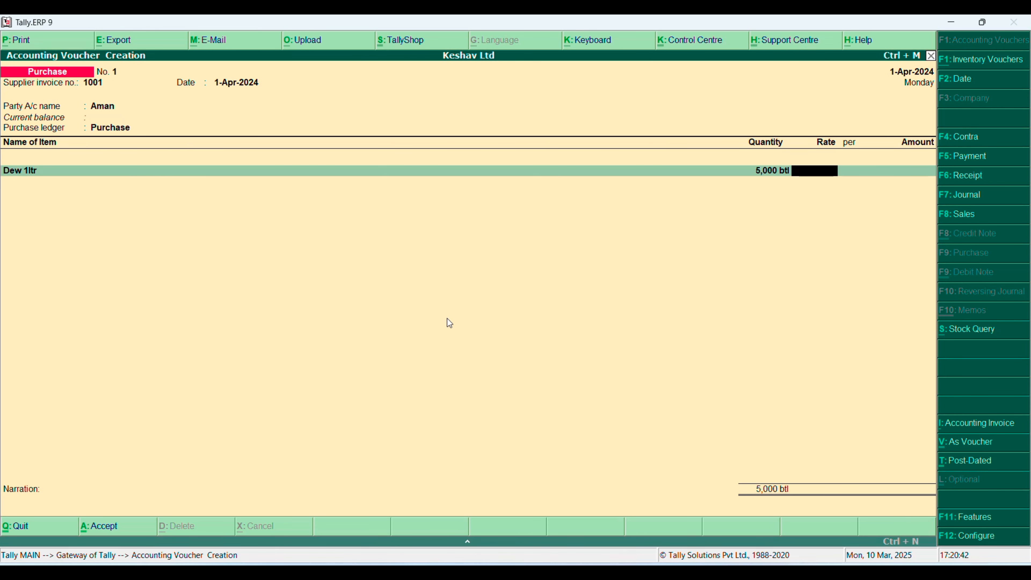
type("25")
key("Return")
key("Return")
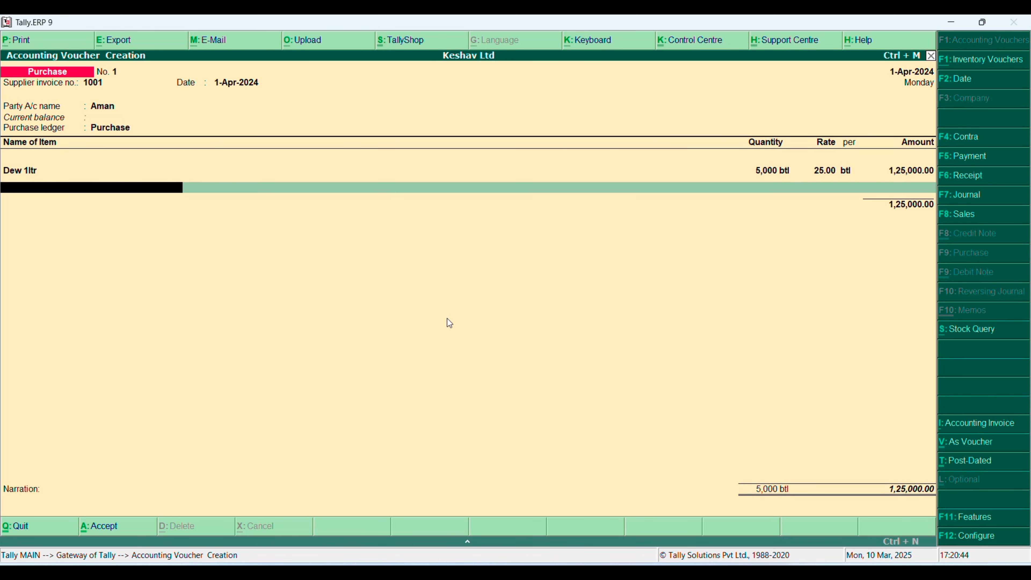
Create the stock item Limca 2ltr with the unit btl for the second voucher line
key("alt+c")
type("Limca")
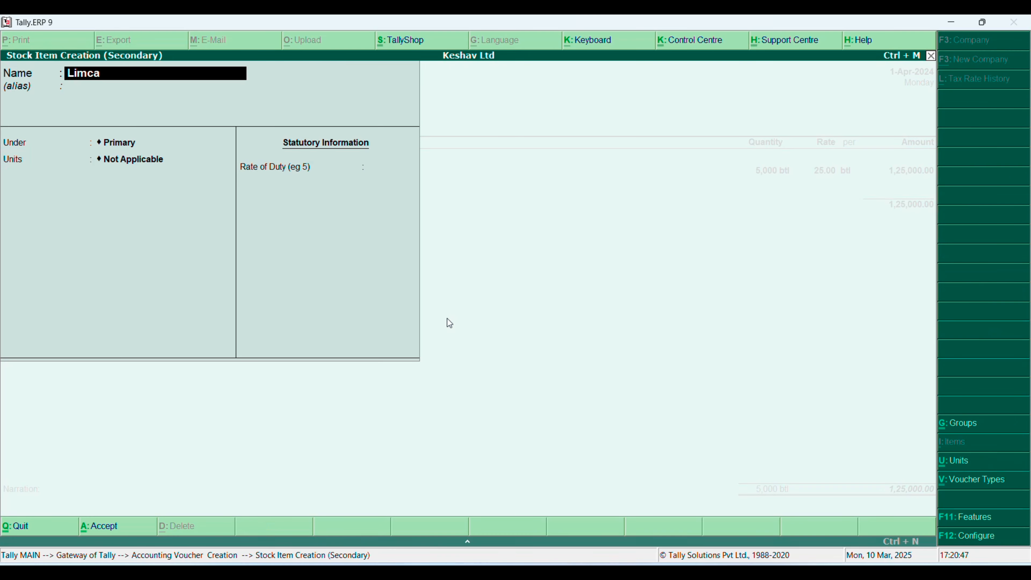
type(" 2ltr")
key("Return")
key("Return")
key("Return")
key("Return")
key("BackSpace")
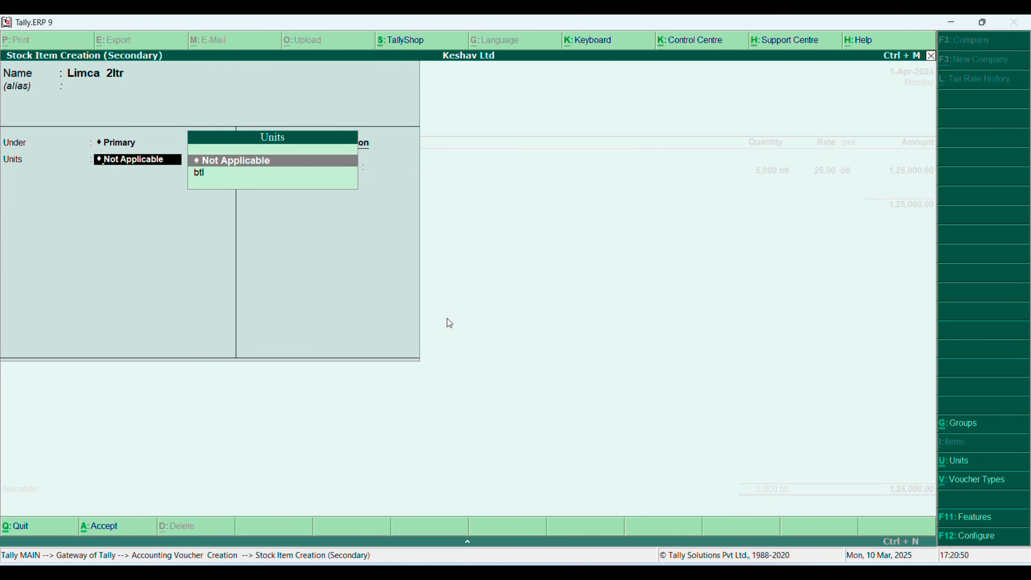
type("btl")
key("Return")
key("Return")
key("Return")
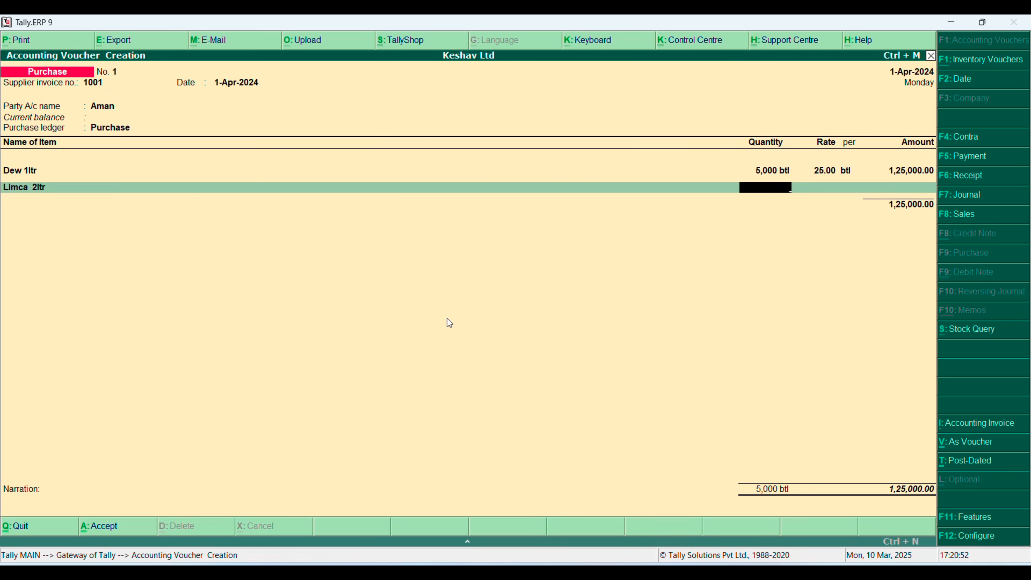
Enter 5000 btl at a rate of 55 for Limca 2ltr and end the item list
type("5000")
key("Return")
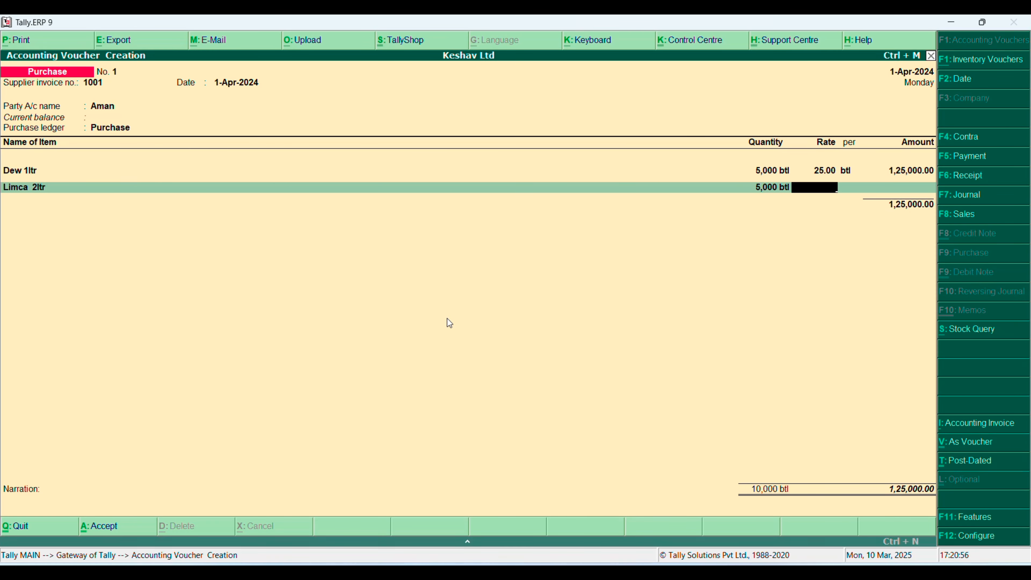
type("55")
key("Return")
key("Return")
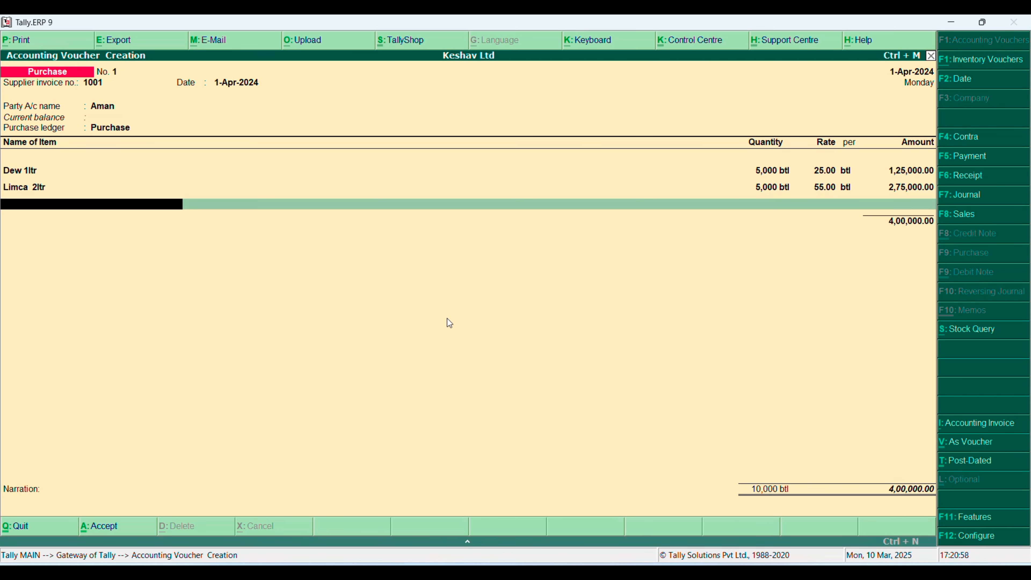
key("Return")
key("Return")
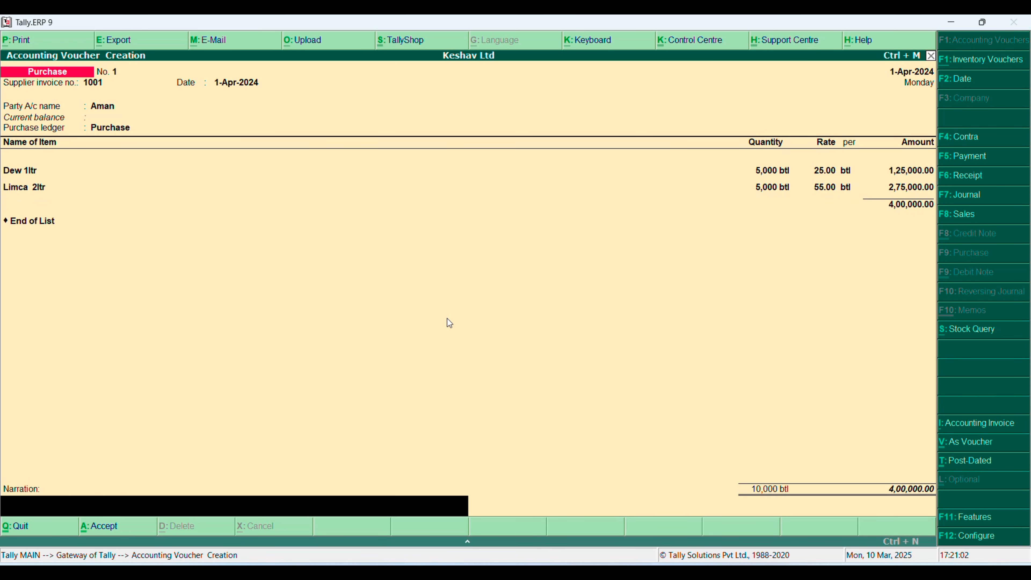
Enter a narration starting "being goods purchase from" with the supplier's name, save the purchase voucher and start leaving voucher entry
type("being  g")
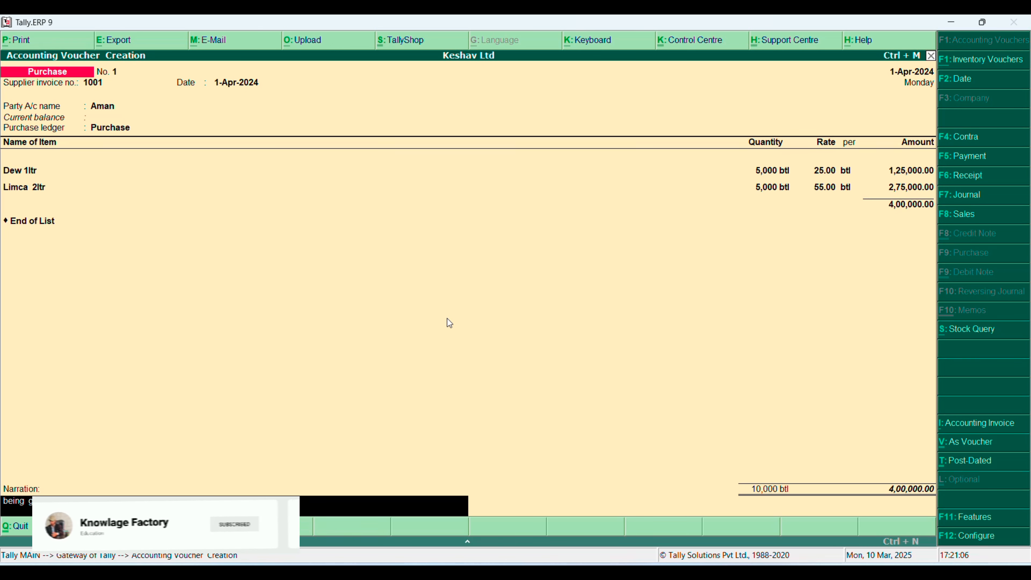
type("oods purcha")
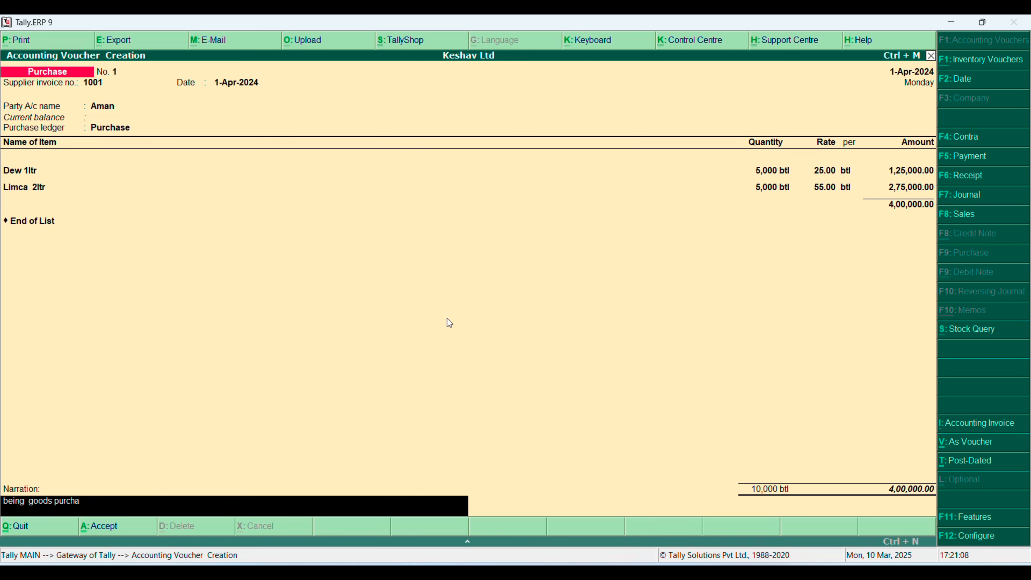
type("se from ana")
key("BackSpace")
key("BackSpace")
type("man on")
key("Return")
key("y")
key("Escape")
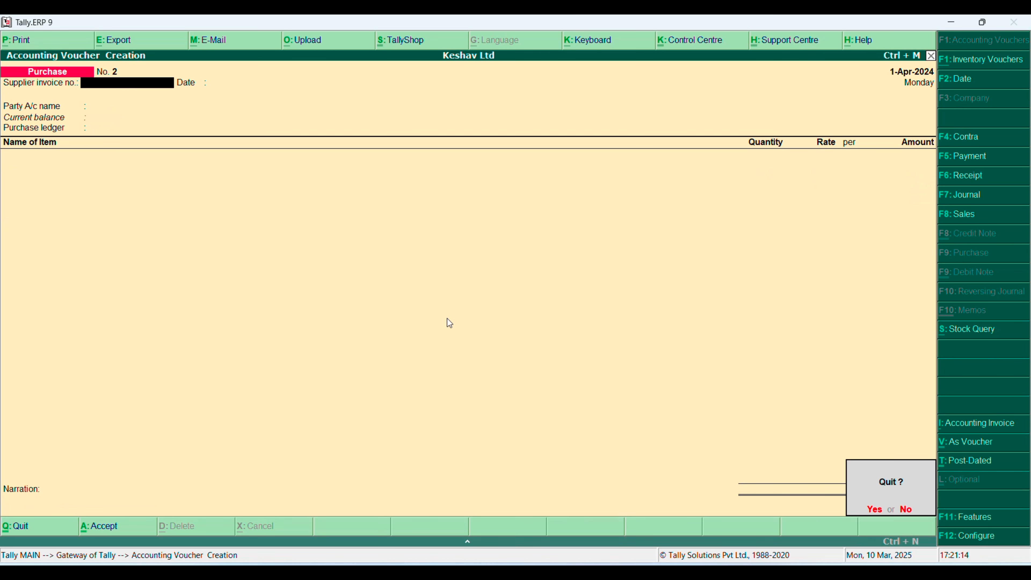
Leave voucher entry and view the stock summary of the purchased items
key("y")
key("Down")
key("Down")
key("Down")
key("Down")
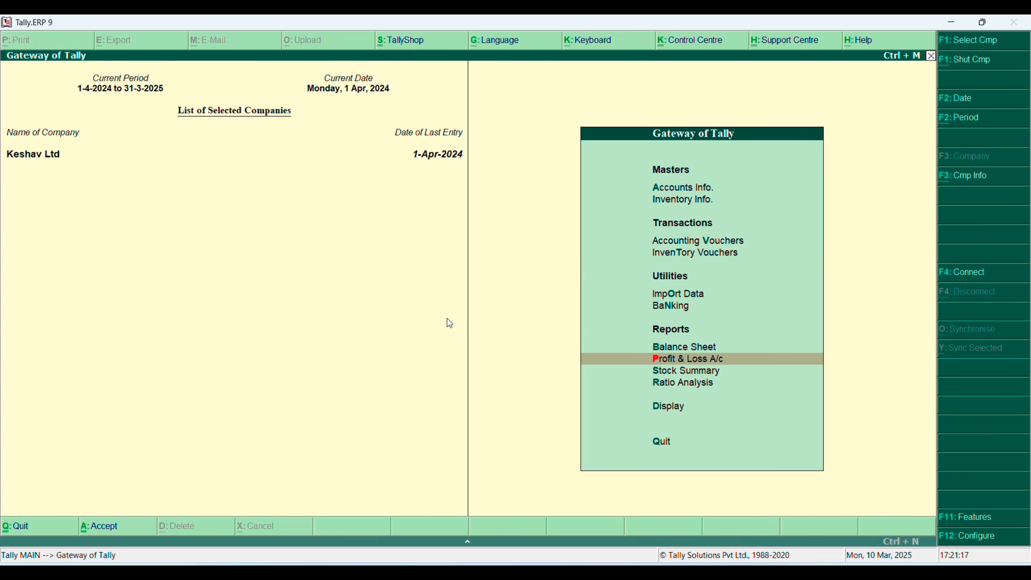
key("Down")
key("Return")
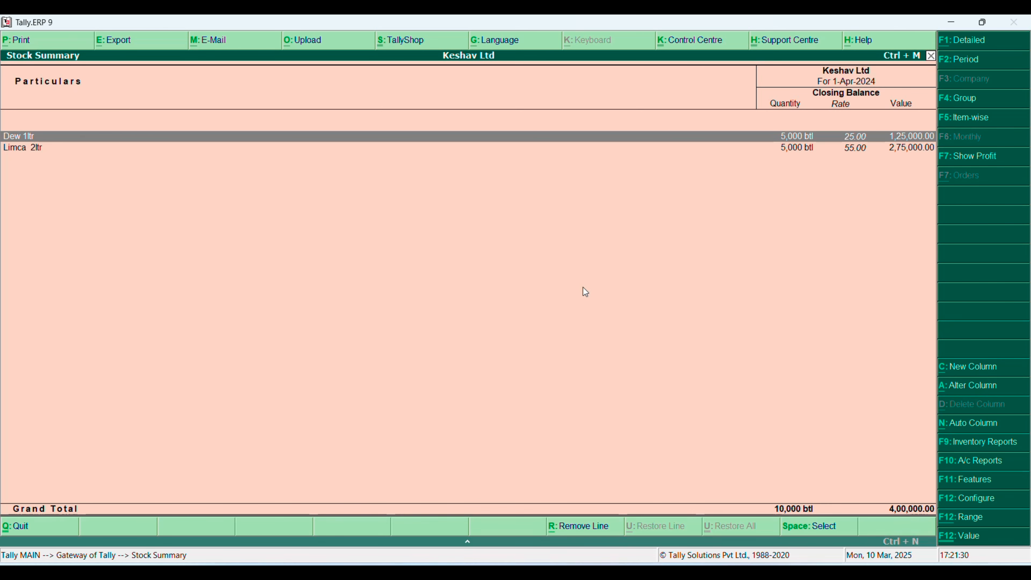
key("Escape")
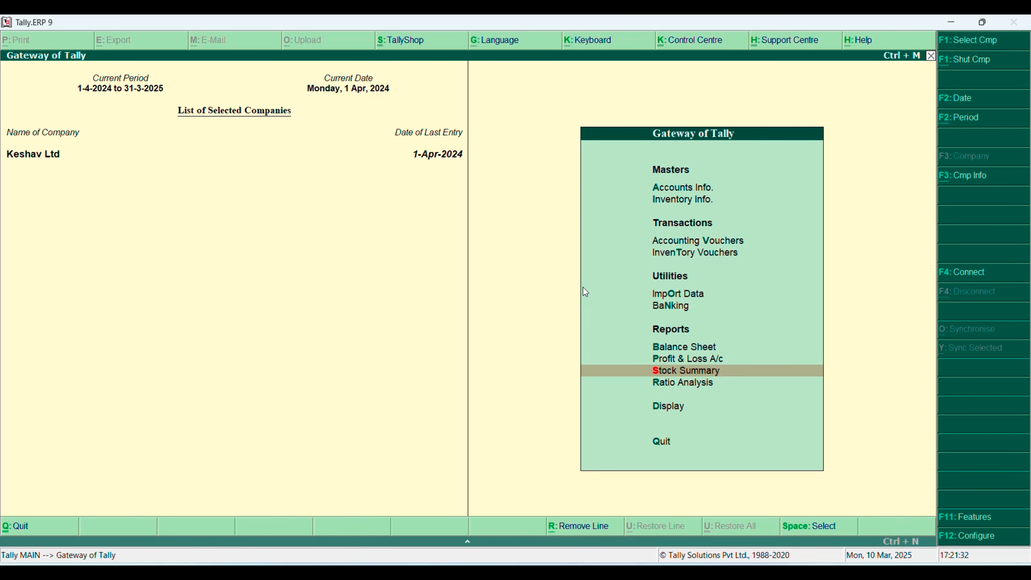
Enable multiple price levels in the inventory features of Keshav Ltd
key("F11")
key("Down")
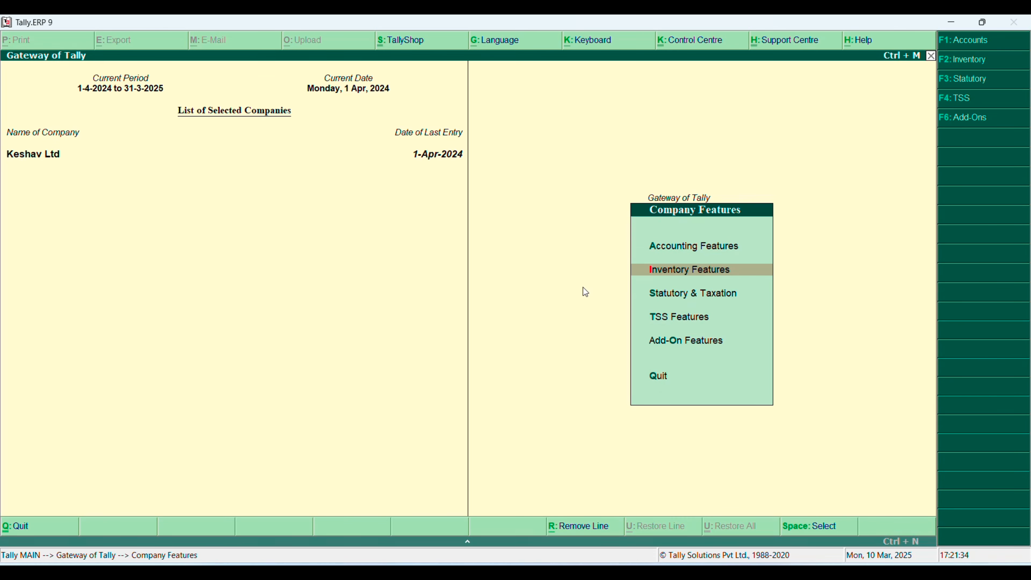
key("Return")
key("Down")
key("Down")
key("Down")
key("Down")
key("Down")
key("Down")
key("Down")
key("Down")
key("Down")
key("Down")
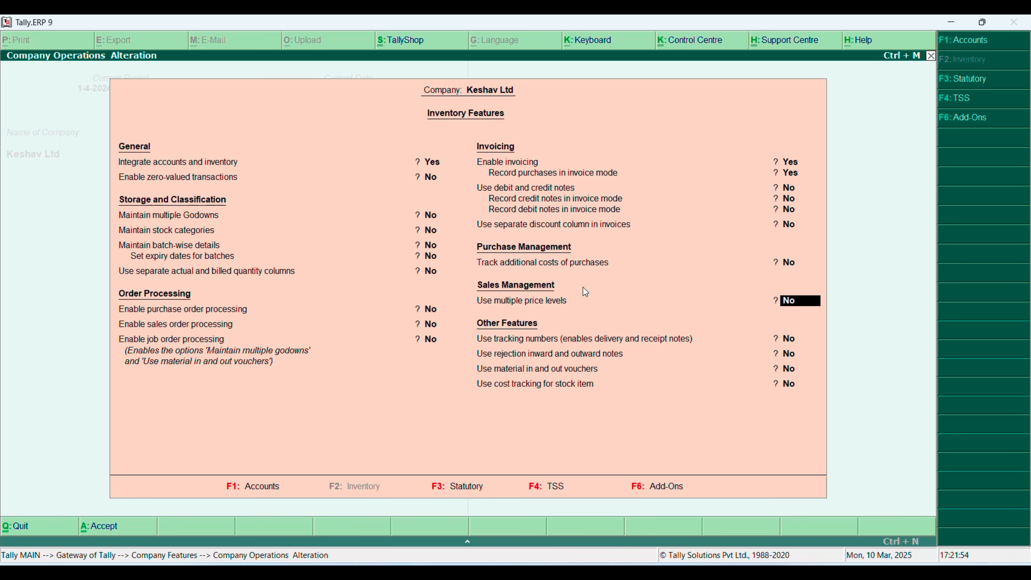
key("y")
key("Return")
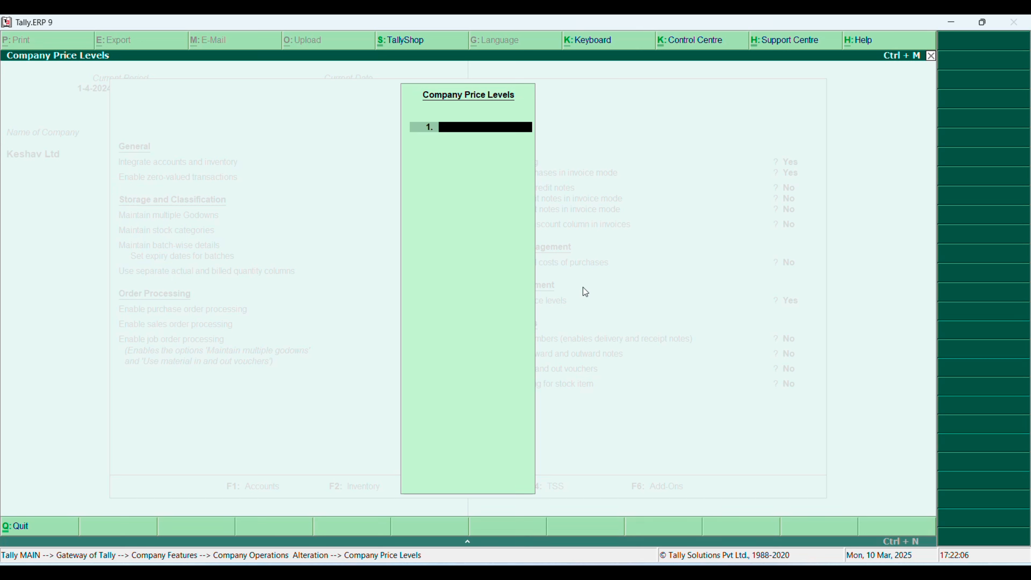
Add Wholesaler and Retailer to the company price levels
type("Wholesaler")
key("ctrl+a")
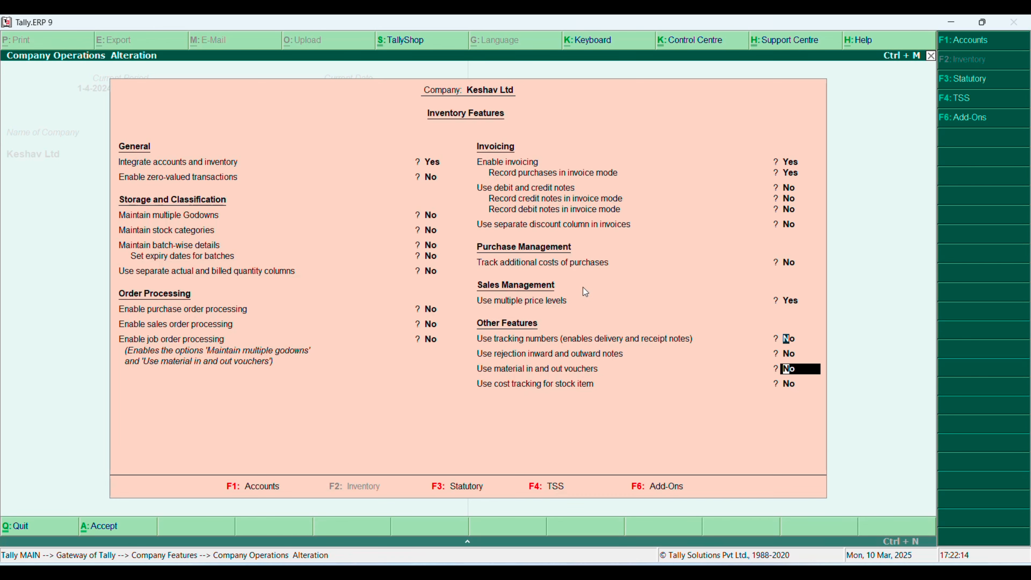
key("Up")
key("Up")
key("Up")
key("Return")
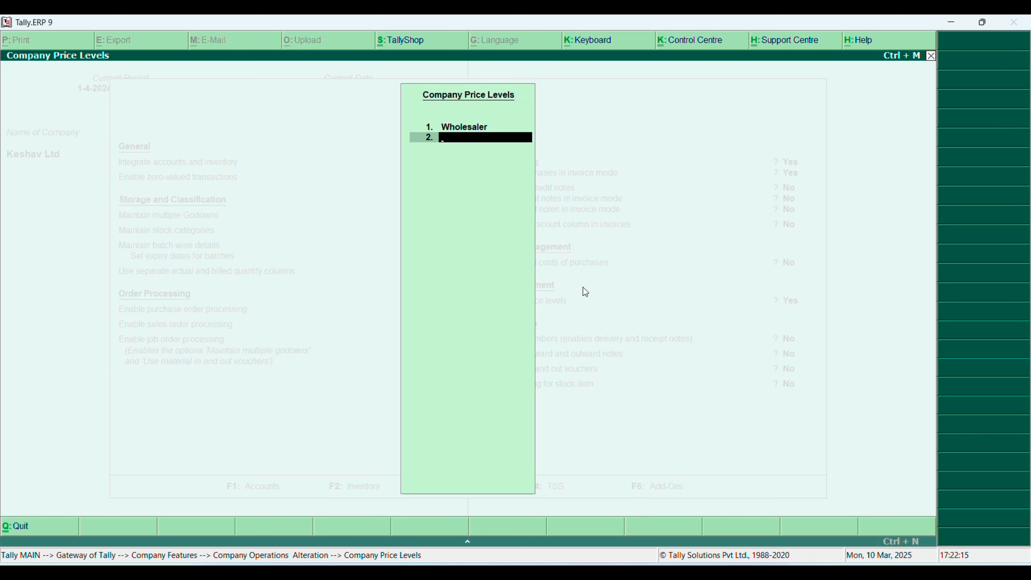
type("Retailer")
key("Return")
key("Return")
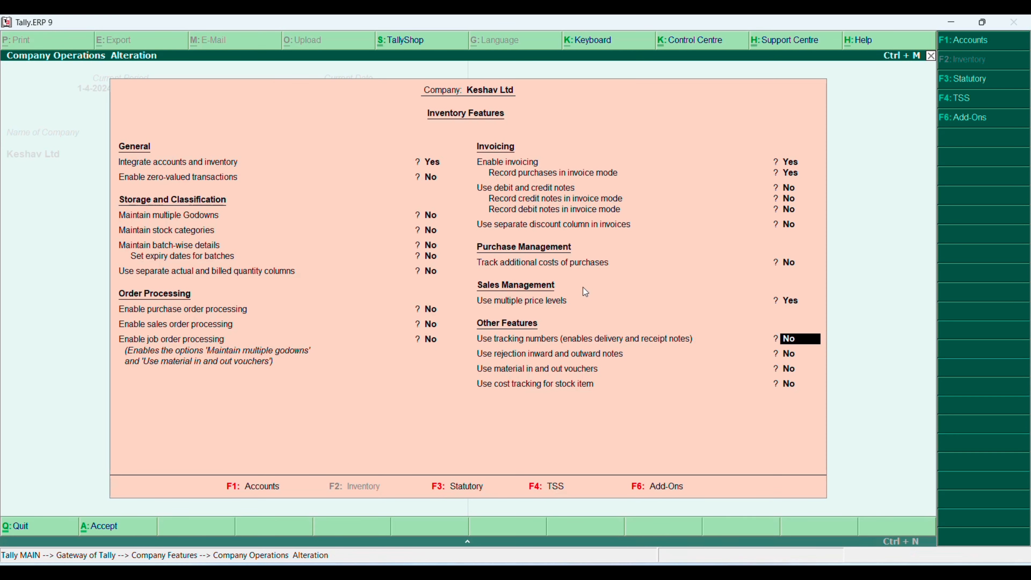
Review the company price levels, save the inventory features and return to the Gateway of Tally
key("Up")
key("Return")
key("Down")
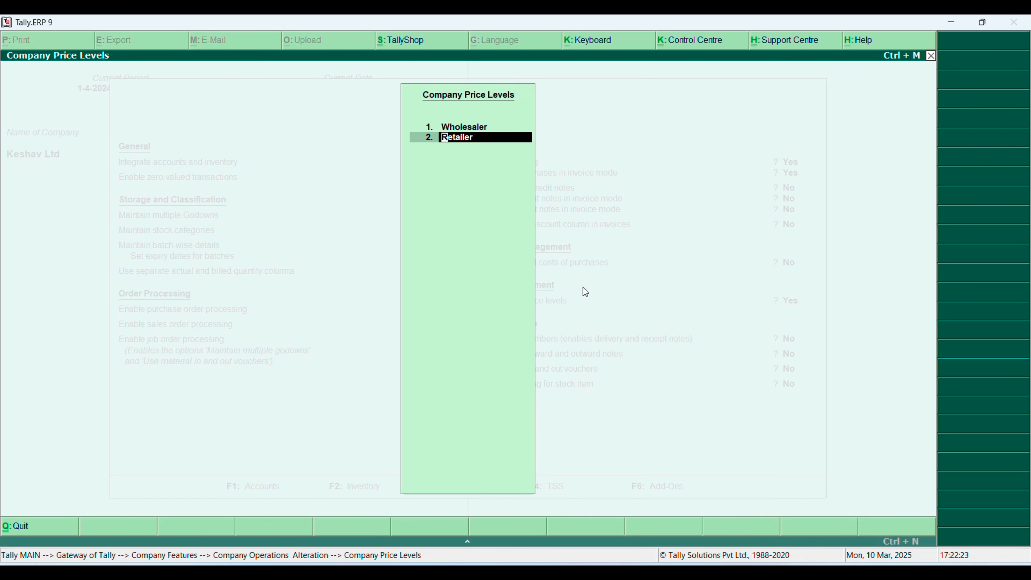
key("Return")
key("Return")
key("Return")
key("Return")
key("Return")
key("Return")
key("Return")
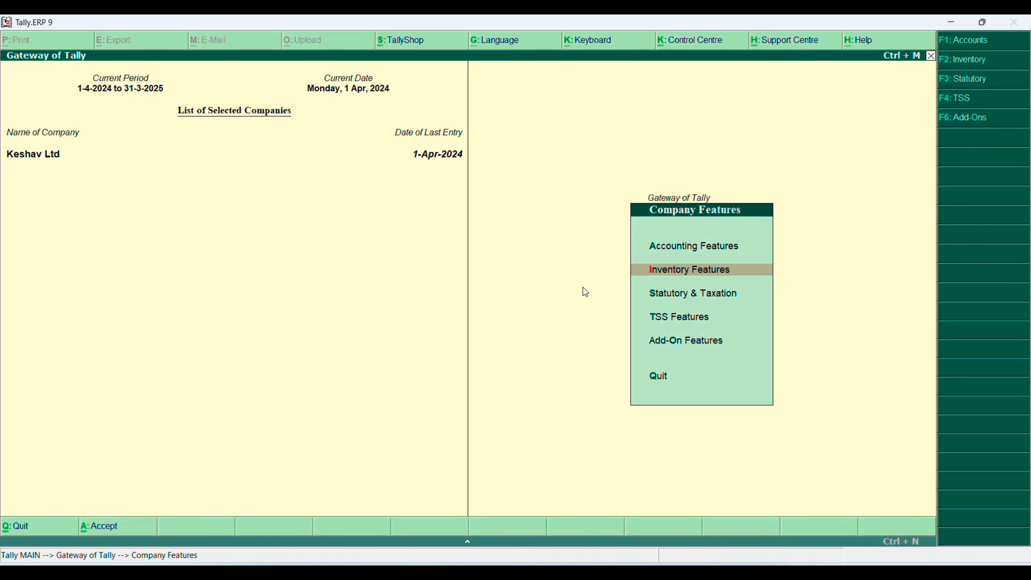
key("Escape")
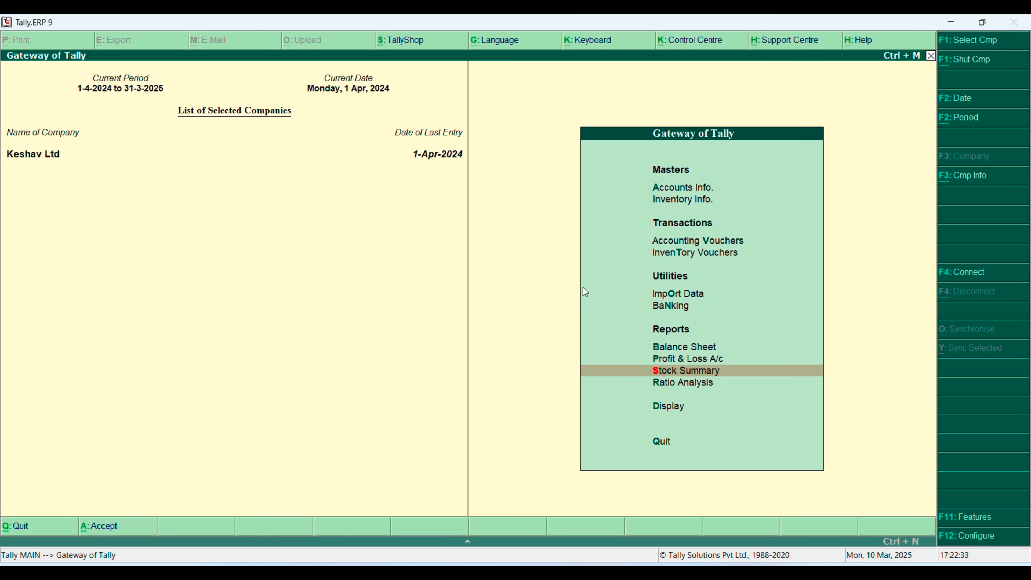
Open the price list for All Items at the Wholesaler price level, applicable from 1-Apr-2024
key("Up")
key("Up")
key("Up")
key("Up")
key("Up")
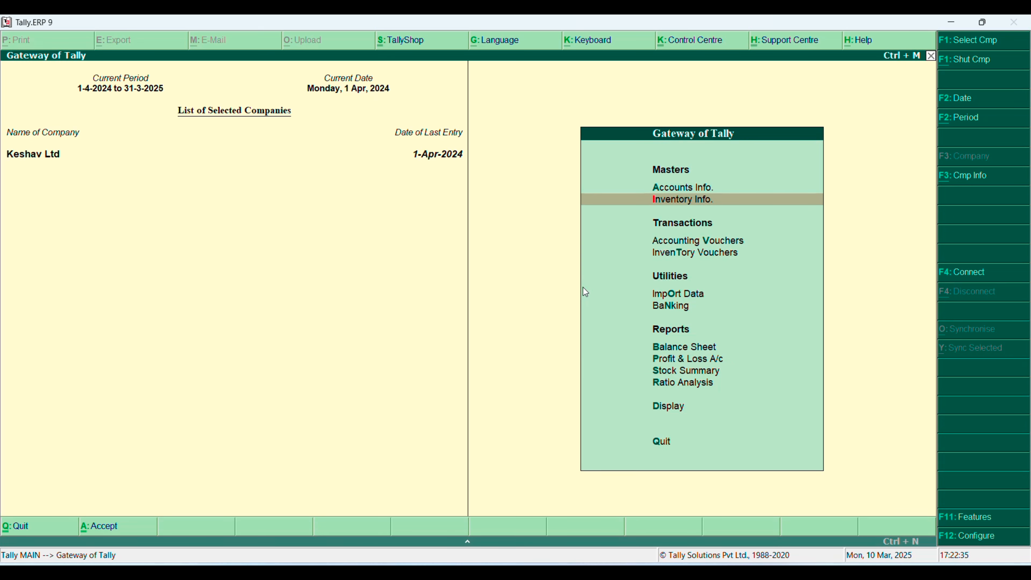
key("Return")
key("Down")
key("Down")
key("Up")
key("Up")
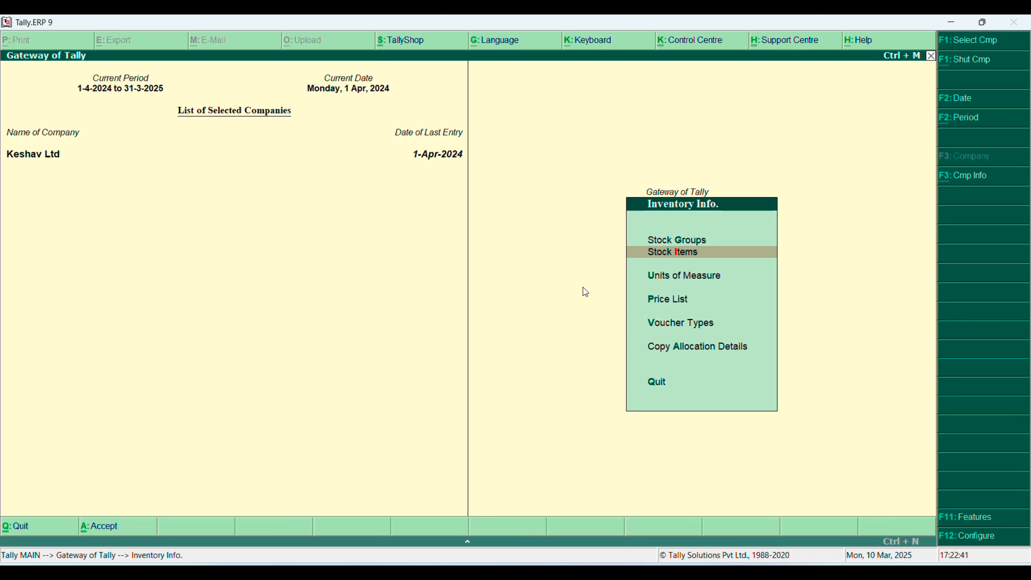
key("Down")
key("Down")
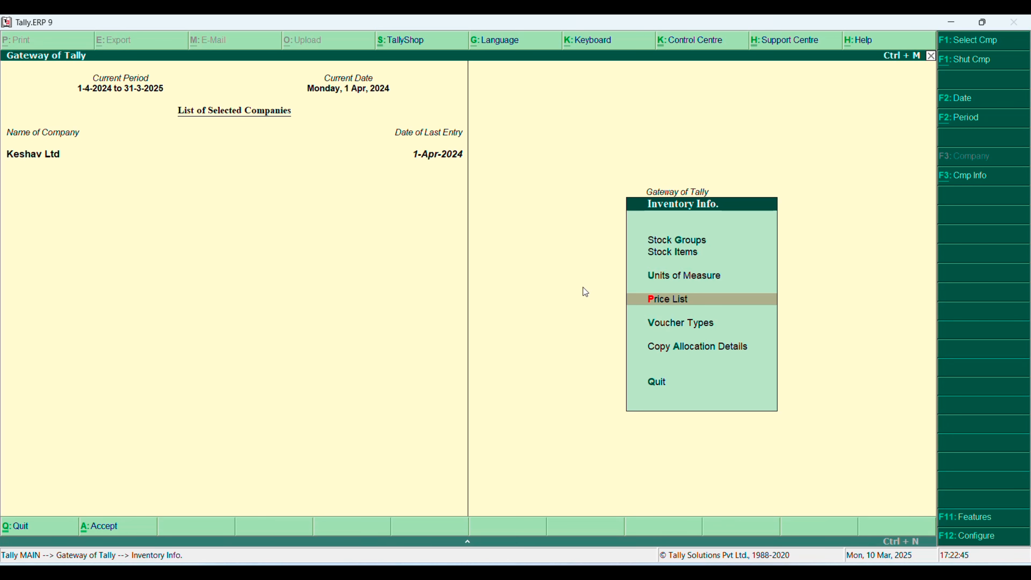
key("Return")
key("Return")
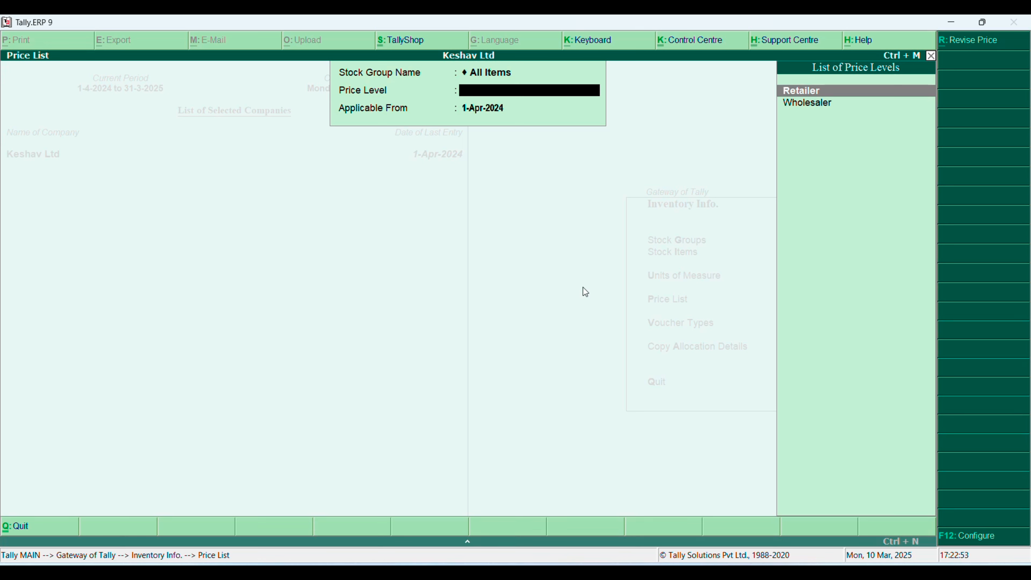
key("Down")
key("Return")
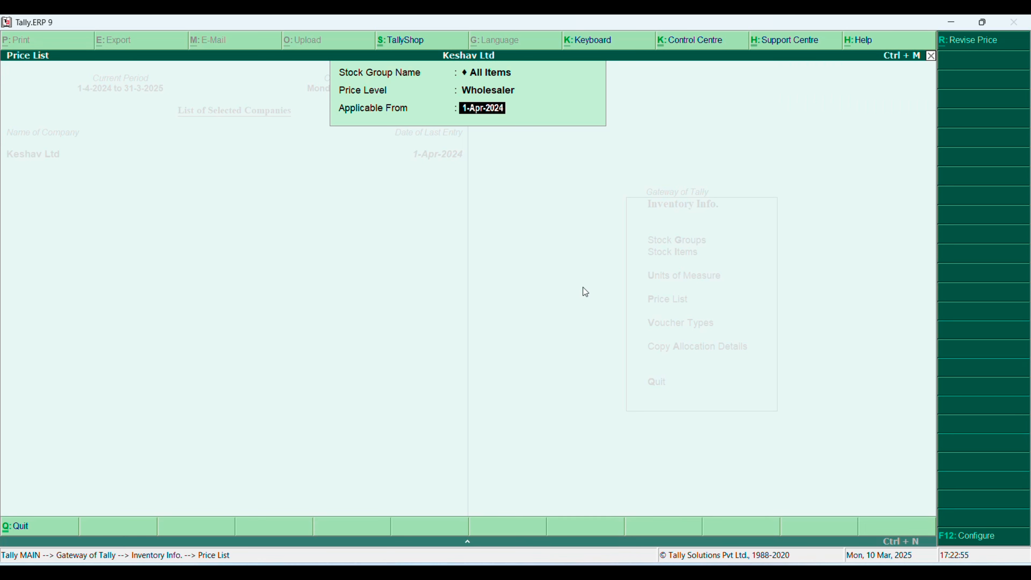
key("Return")
Price Dew 1ltr at 35 for less than 500 btl and at 33 from 500 to less than 1,000 btl
key("Return")
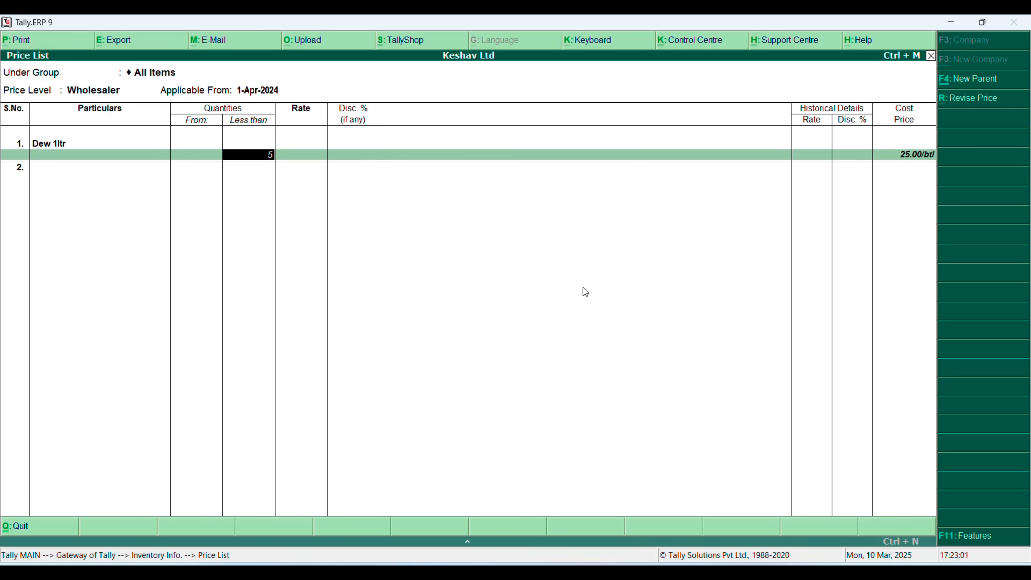
type("500")
key("Return")
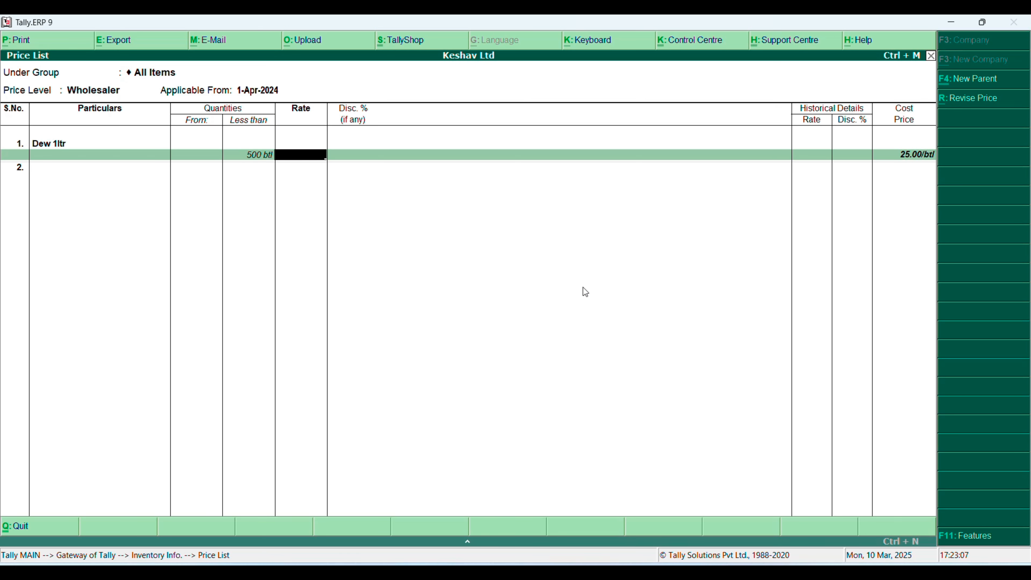
type("35")
key("Return")
key("Return")
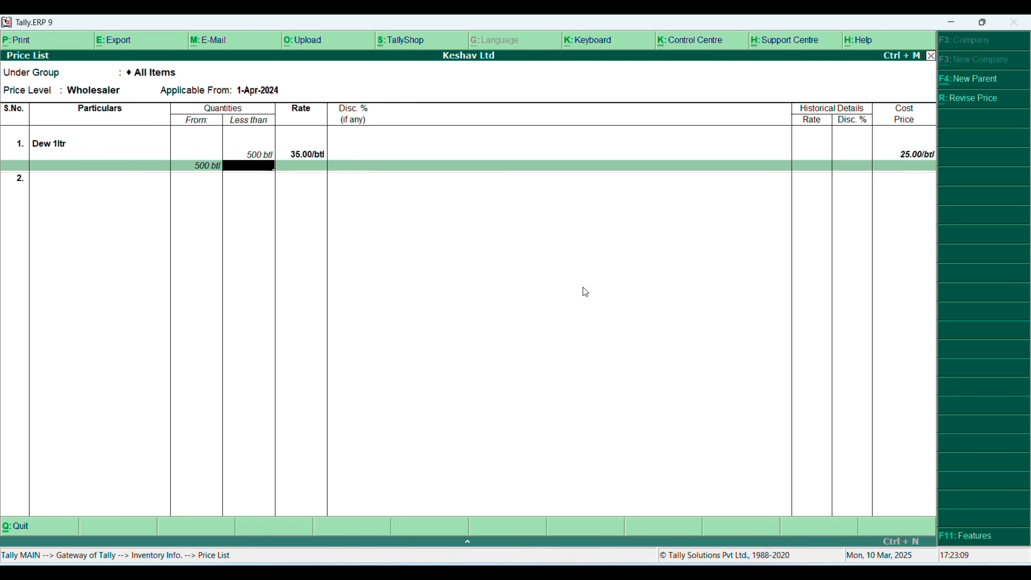
type("1000")
key("Return")
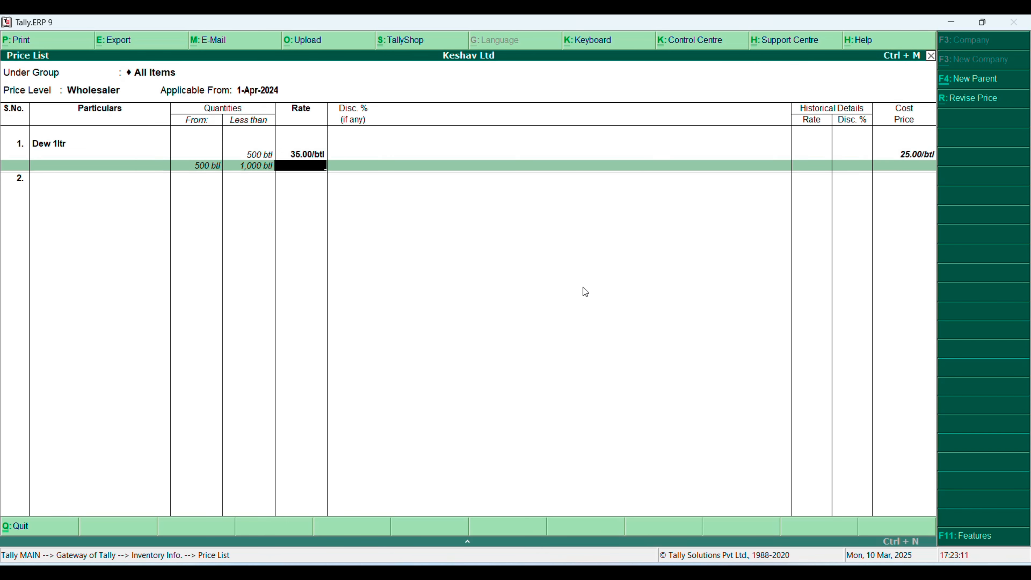
type("33")
key("Return")
key("Return")
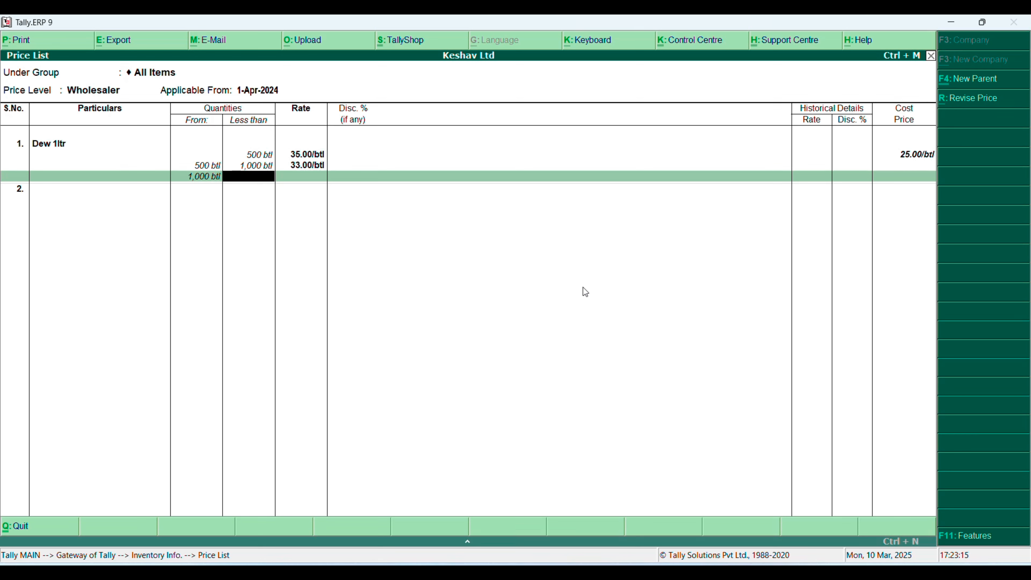
Price Dew 1ltr at 30 from 1,000 to less than 3,000 btl and at 28 from 3,000 btl upward
type("3,000")
key("Return")
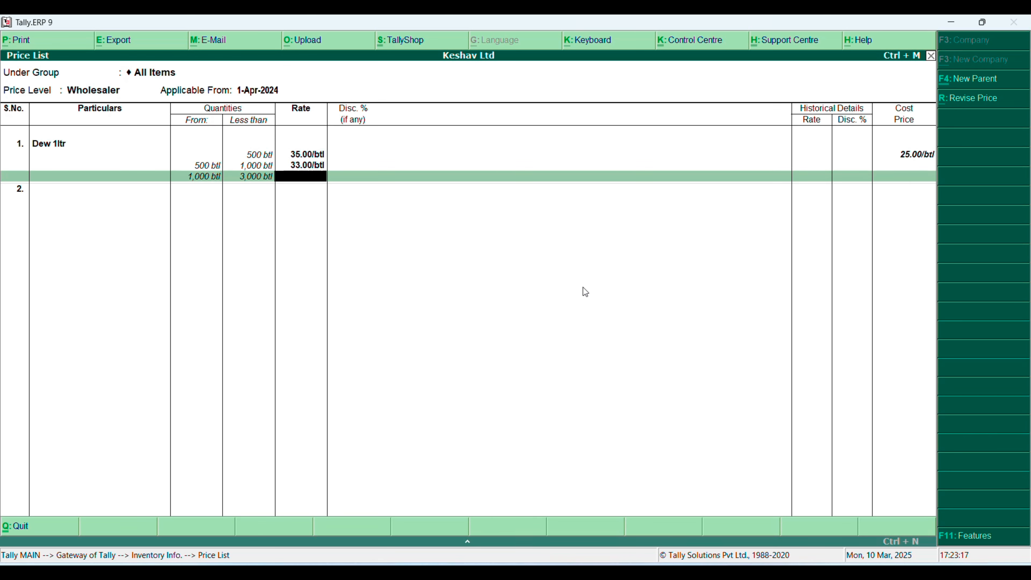
type("330")
key("BackSpace")
key("BackSpace")
type("0")
key("Return")
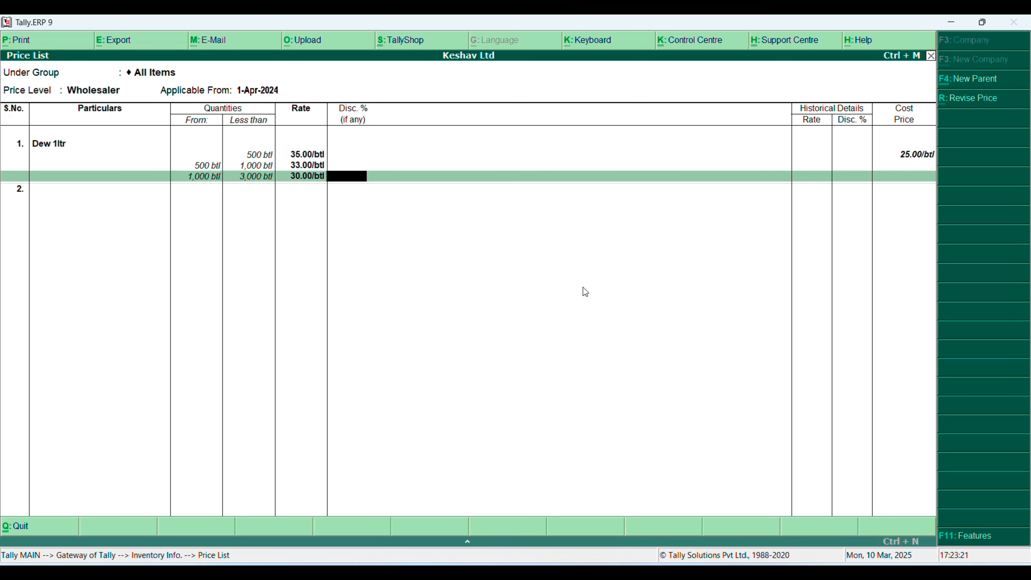
key("Return")
key("Return")
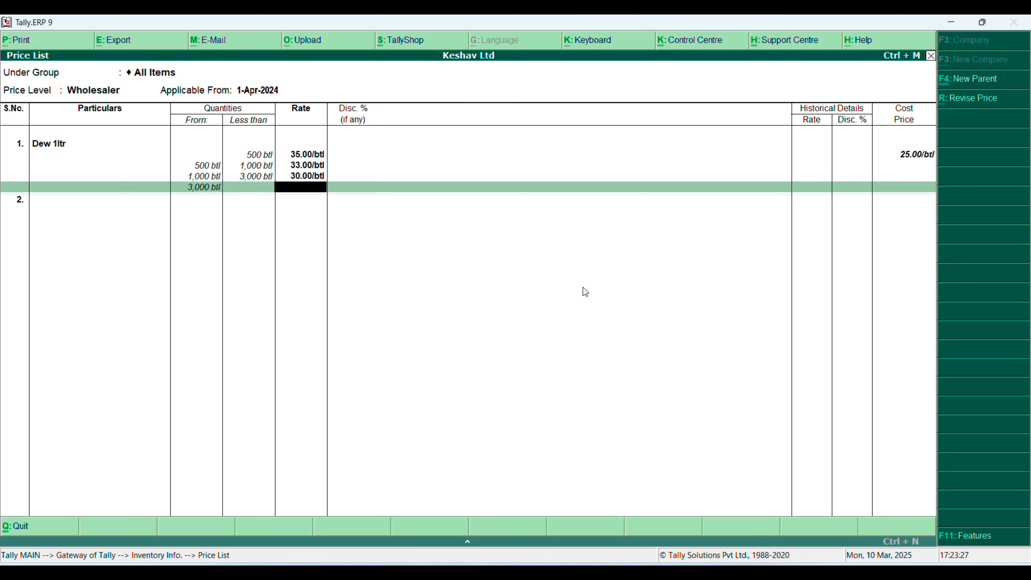
type("28")
key("Return")
key("Return")
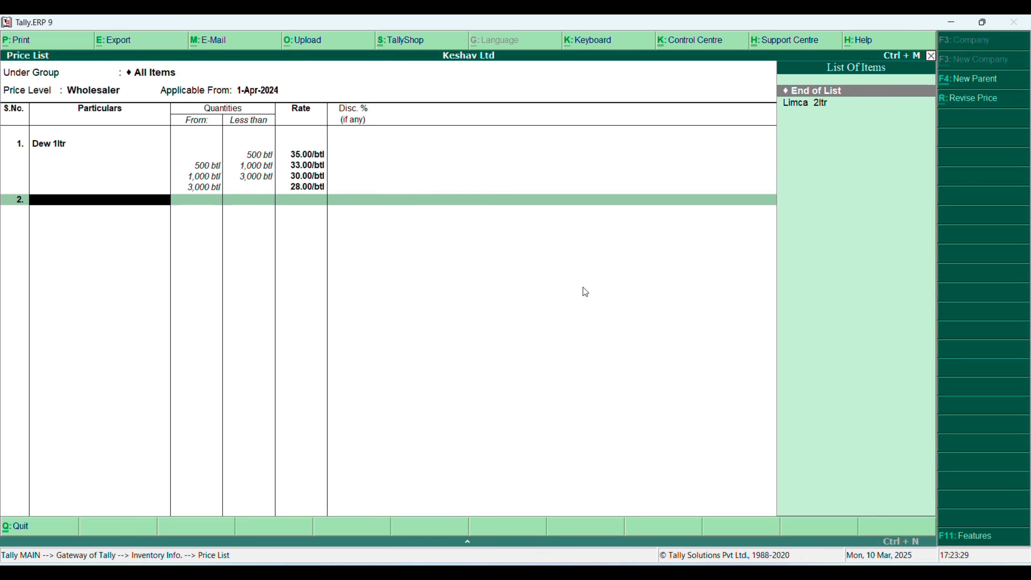
Add Limca 2ltr to the price list at 75 for less than 500 btl and 70 from 500 to less than 1,000 btl
key("Down")
key("Return")
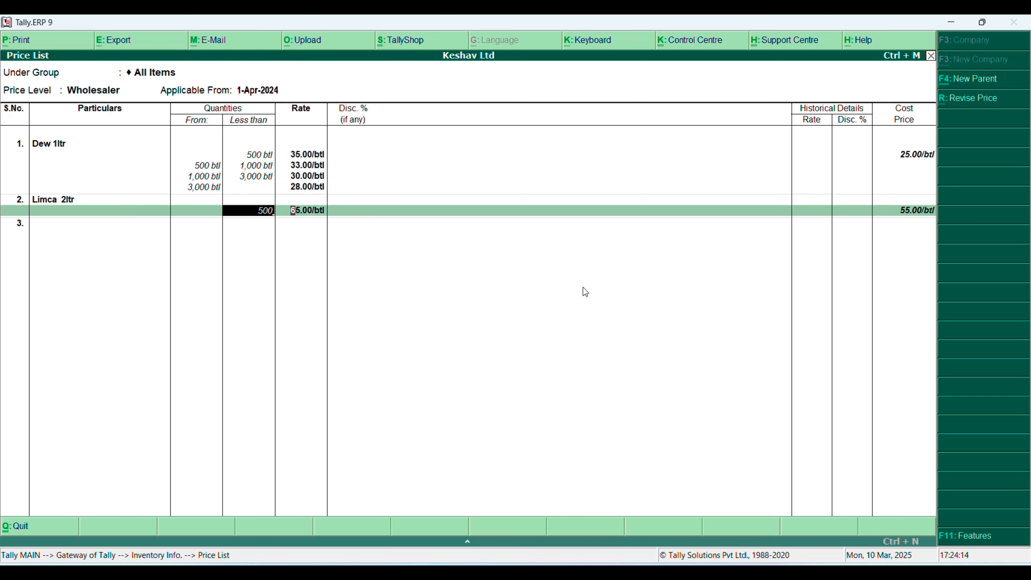
key("Return")
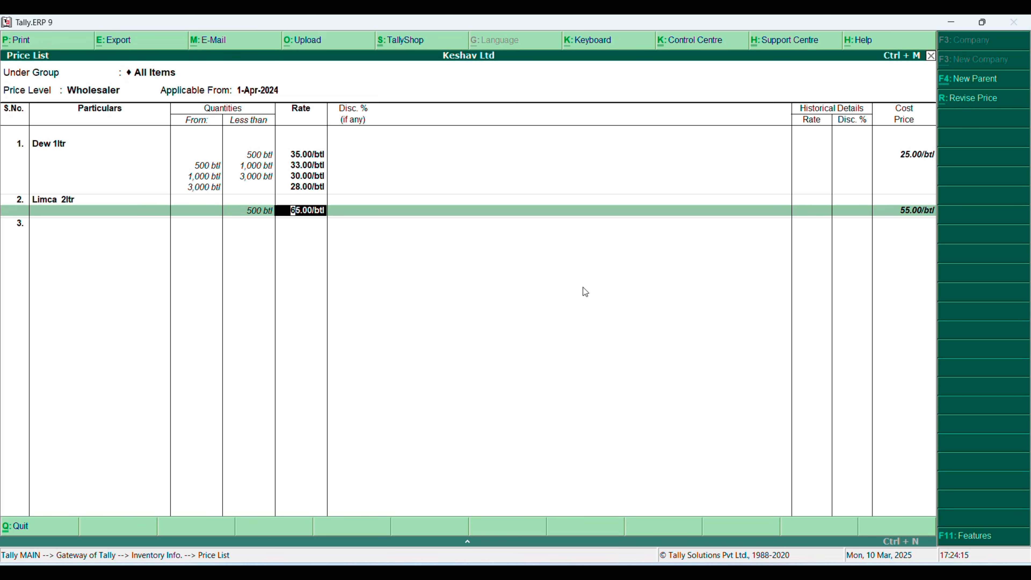
type("75")
key("Return")
key("Return")
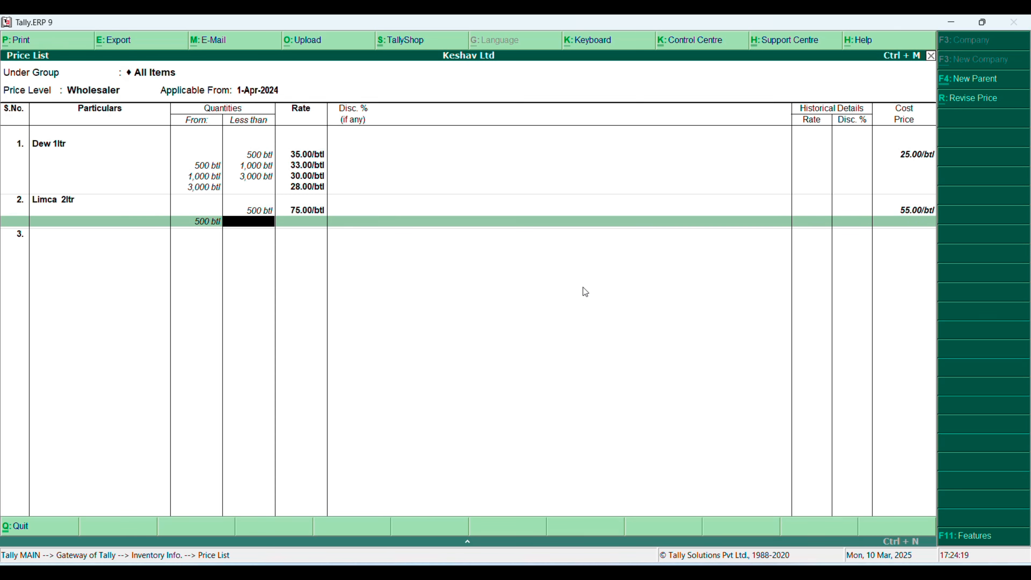
type("1,000")
key("Return")
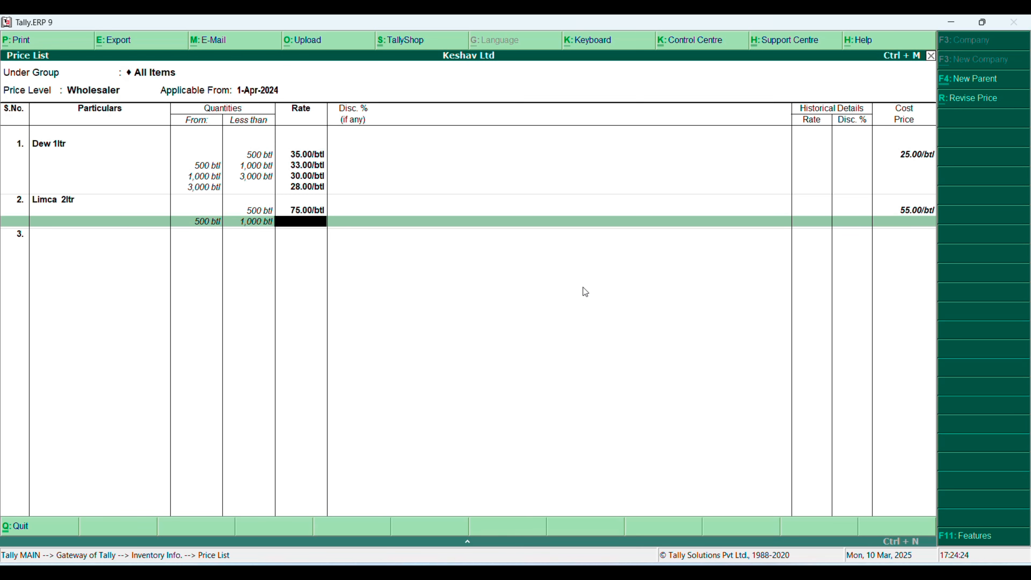
type("70")
key("Return")
key("Return")
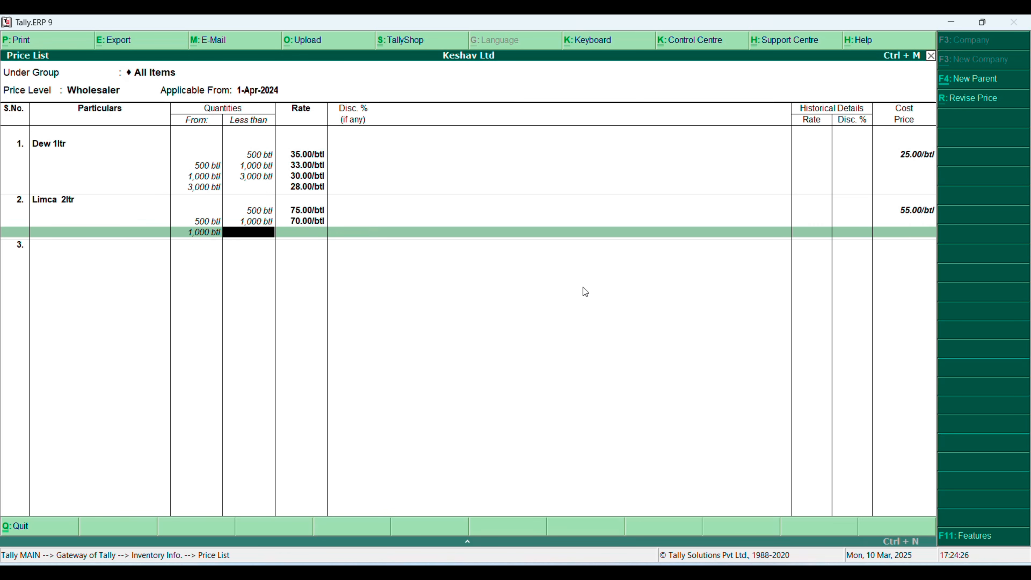
Price Limca 2ltr at 65 from 1,000 to less than 2,500 btl
type("2,5")
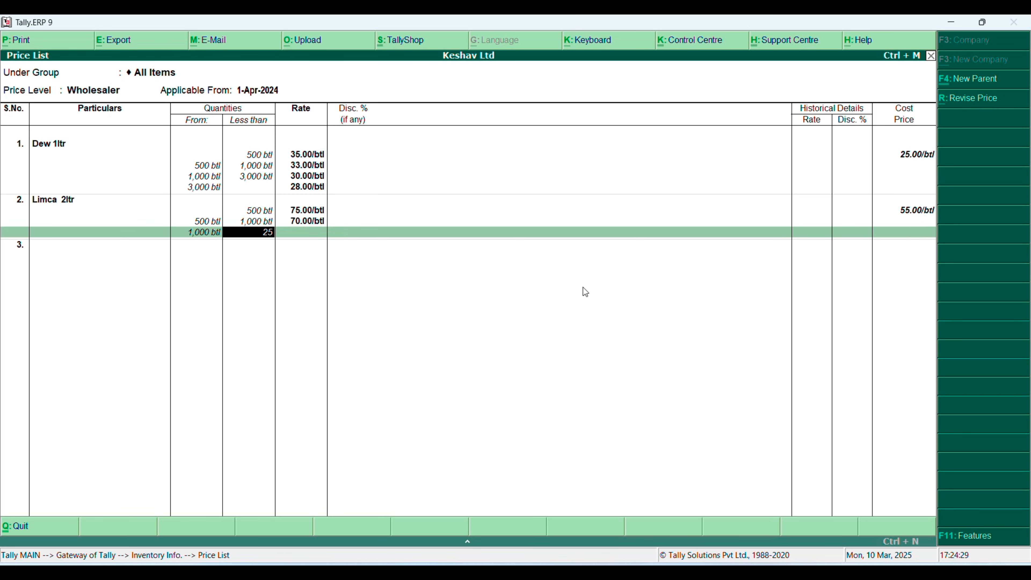
type("00")
key("Return")
type("6")
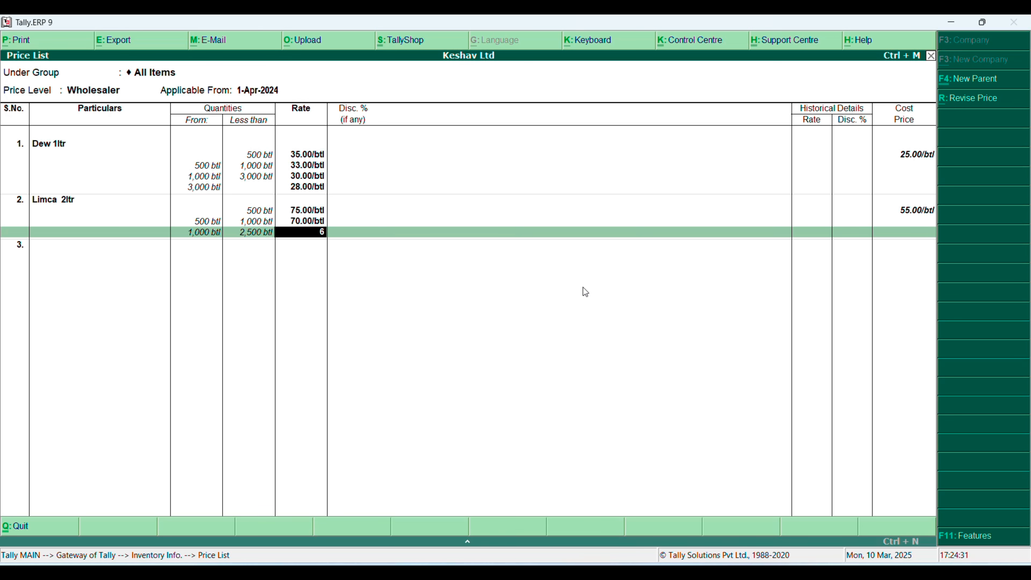
type("5")
key("Return")
key("Return")
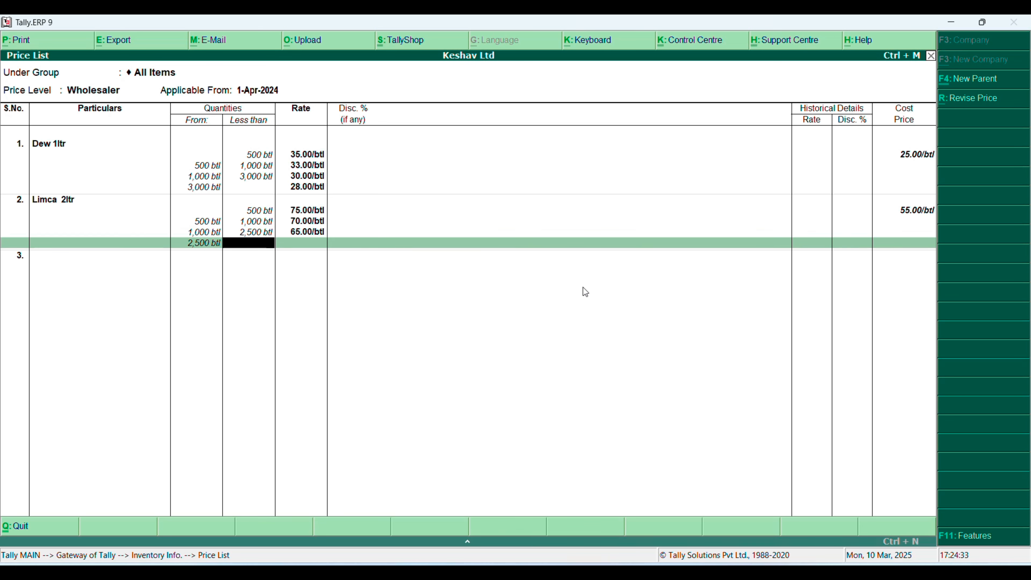
Price Limca 2ltr at 60 from 2,500 btl upward and accept the Wholesaler price list
key("Return")
type("60")
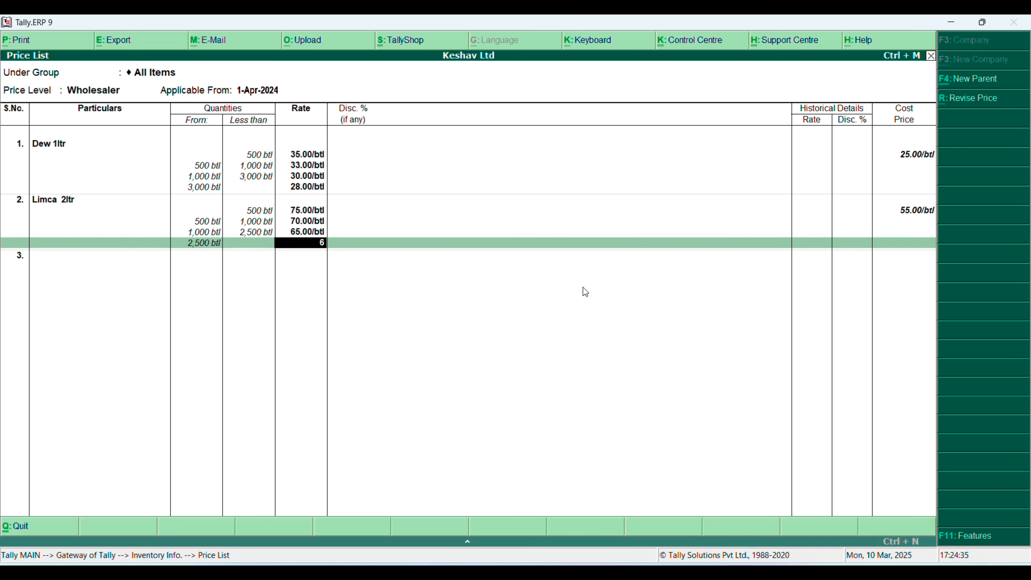
key("Return")
key("Return")
key("Return")
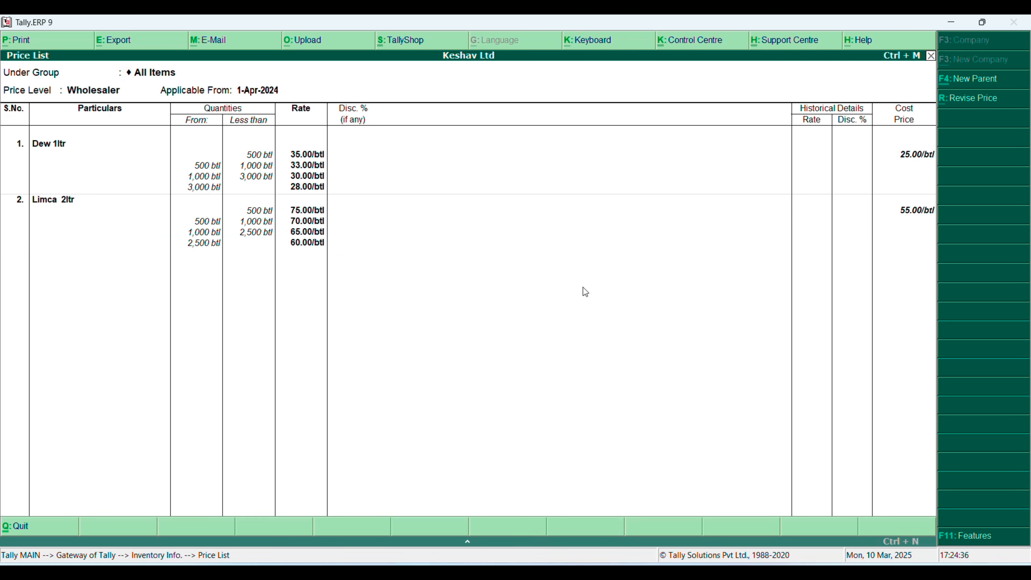
key("Return")
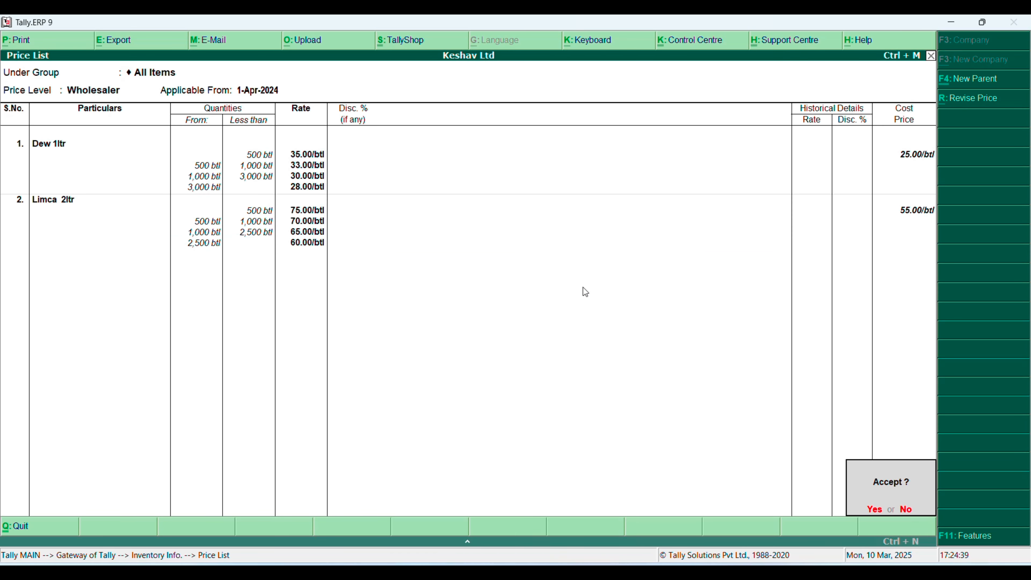
key("Return")
key("y")
Open the price list for All Items at the Retailer price level, applicable from 1-Apr-2024
key("Return")
key("Up")
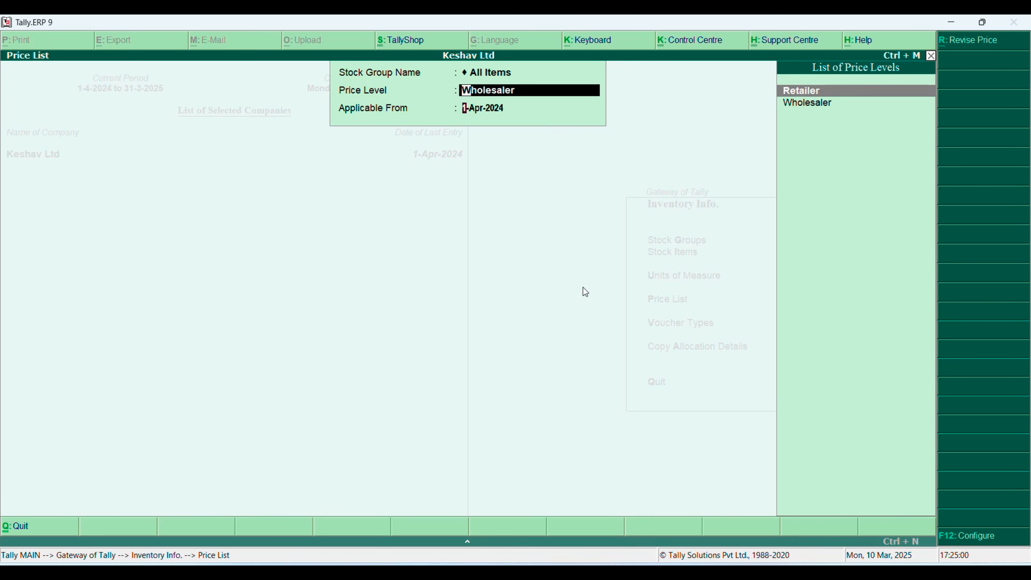
key("Return")
key("Return")
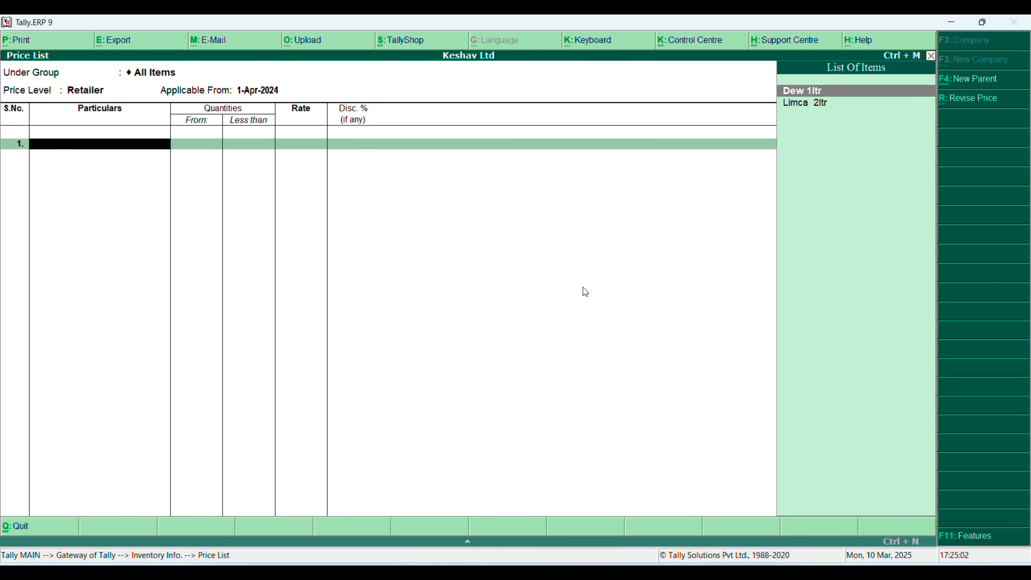
Add Dew 1ltr to the Retailer price list at 35 for less than 100 btl and 32 from 100 to less than 500 btl
key("Return")
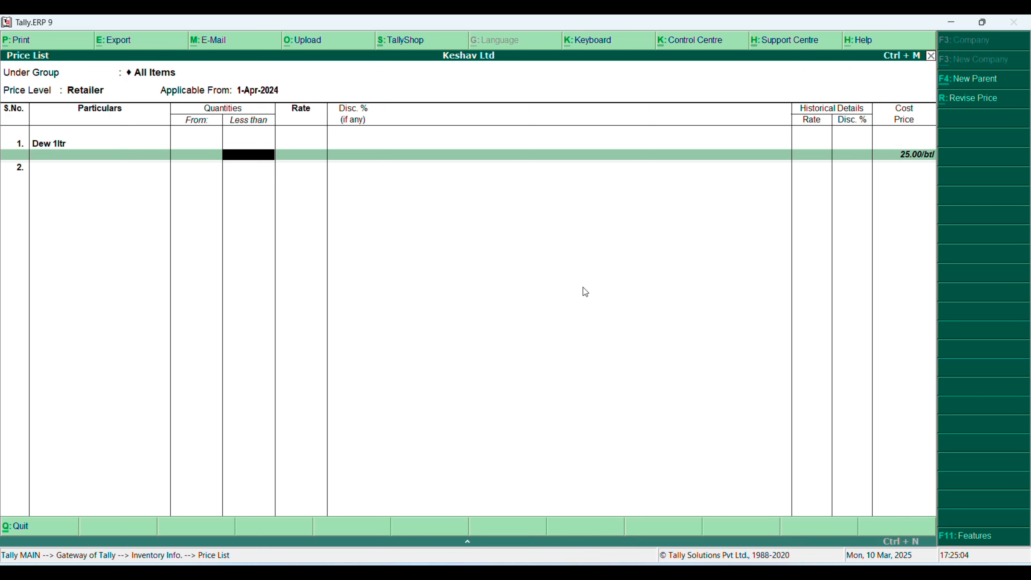
type("100")
key("Return")
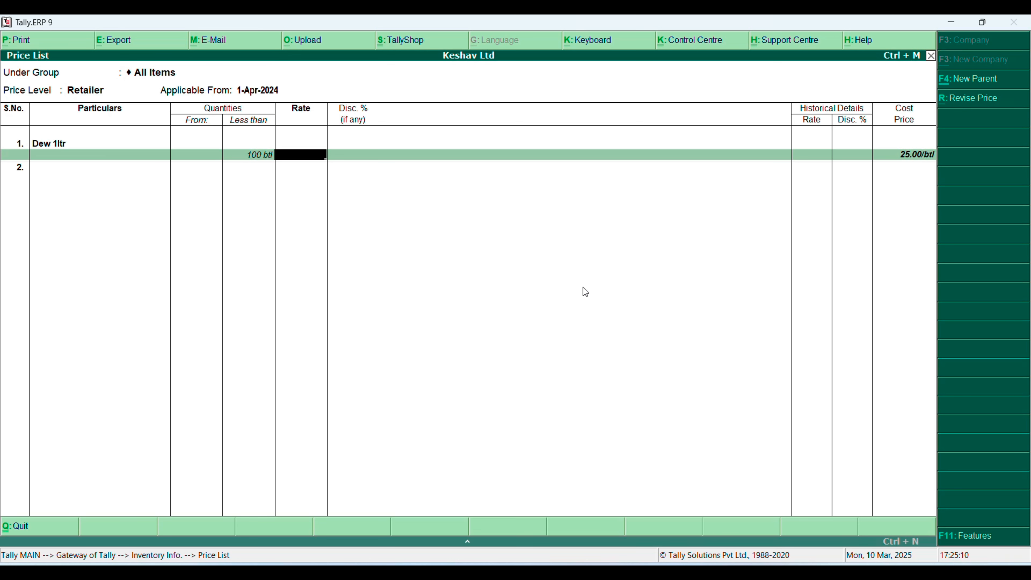
type("35")
key("Return")
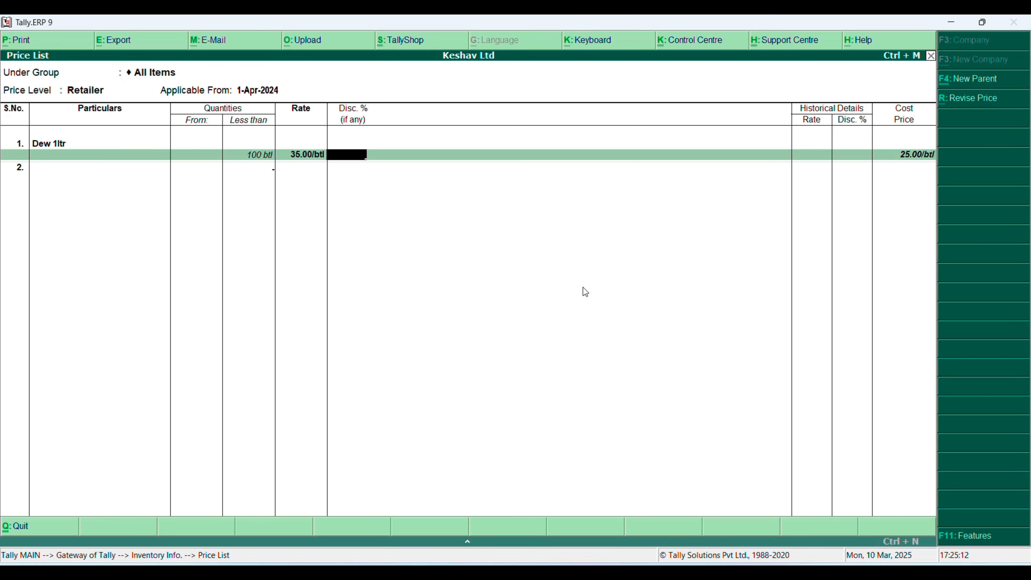
key("Return")
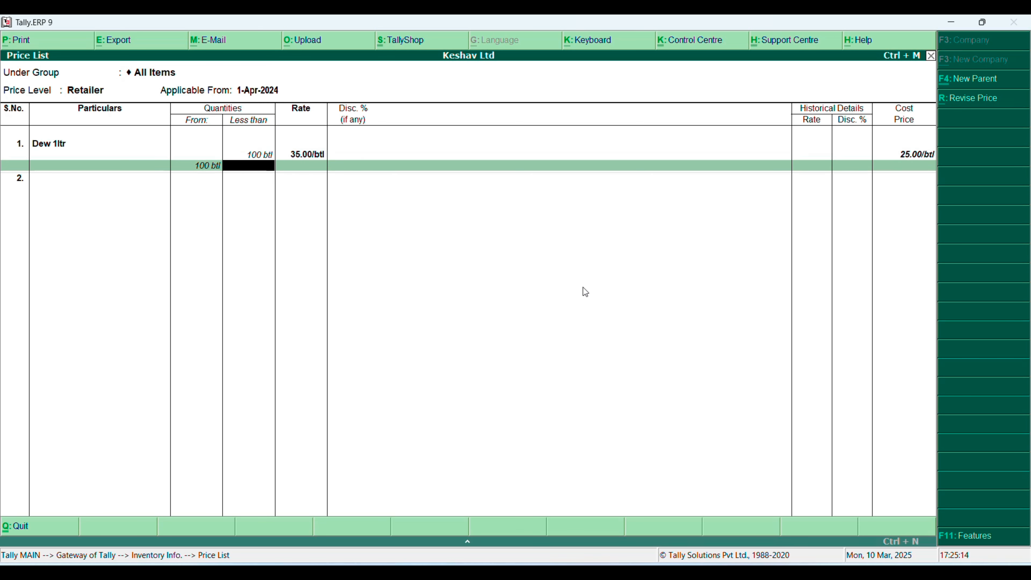
type("500")
key("Return")
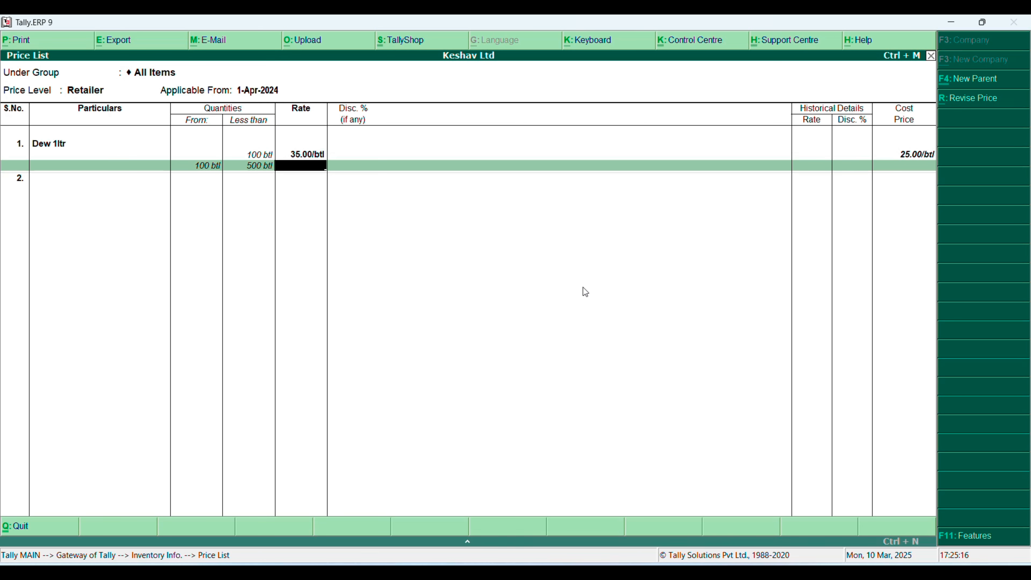
type("32")
key("Return")
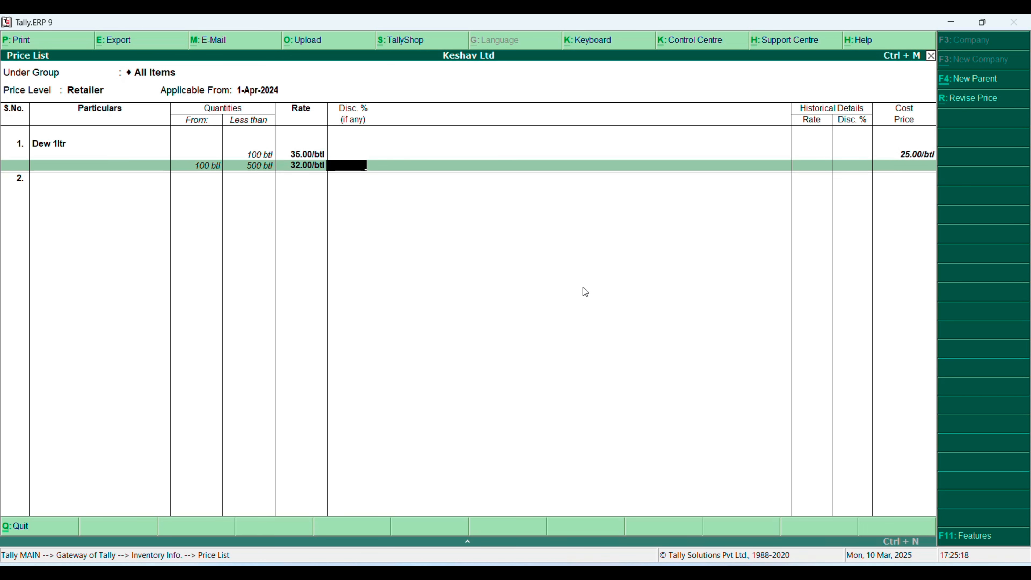
key("Return")
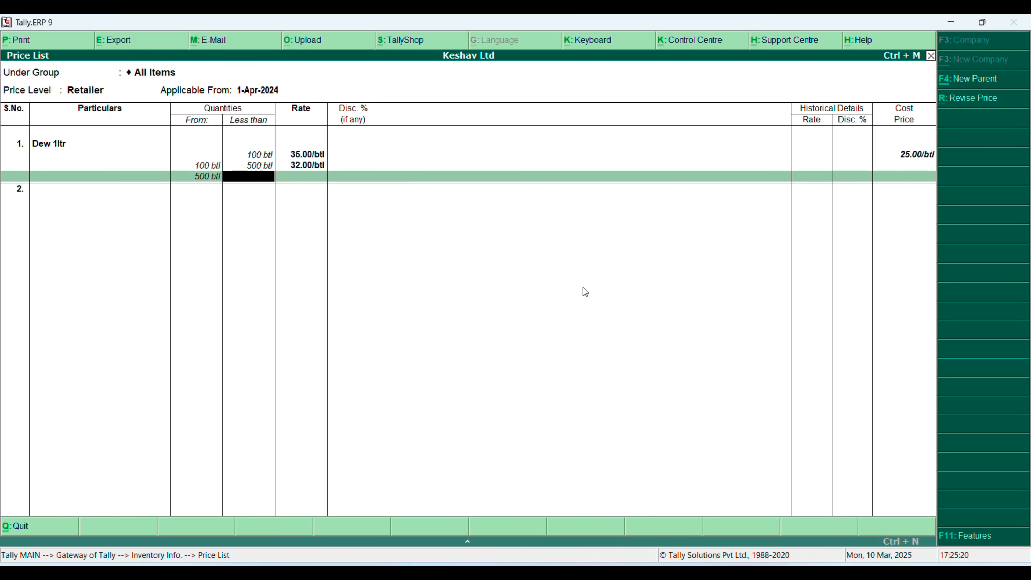
Price Dew 1ltr for retailers at 30 from 500 to less than 1,000 btl and at 28 from 1,000 btl upward
type("1,00")
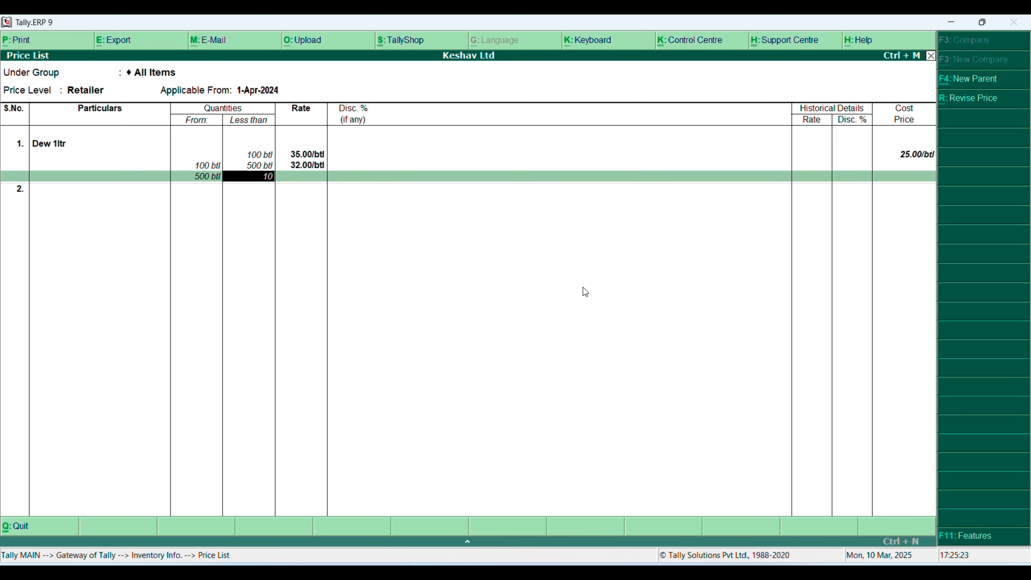
type("0")
key("Return")
type("30")
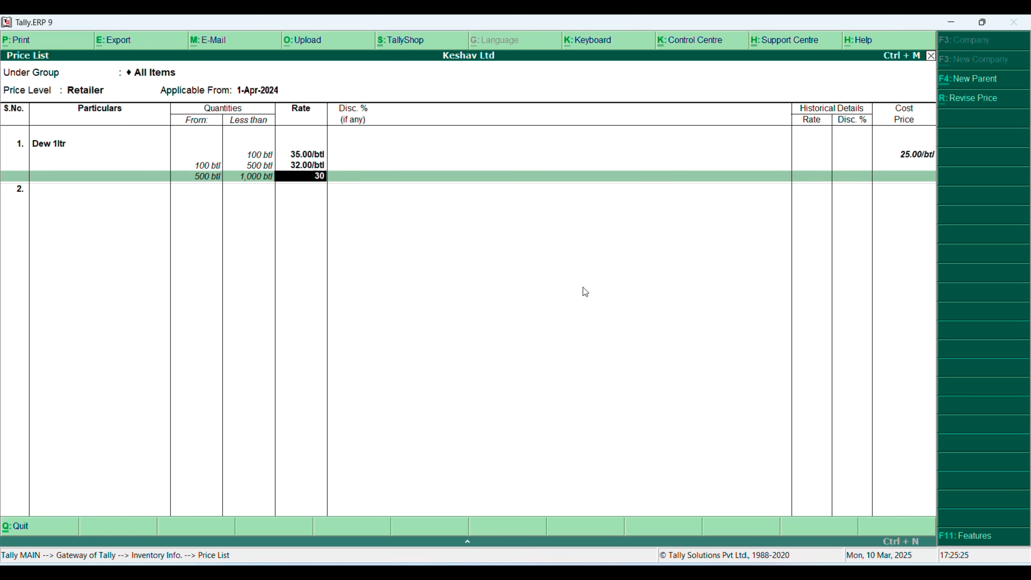
key("Return")
key("Return")
key("Return")
type("28")
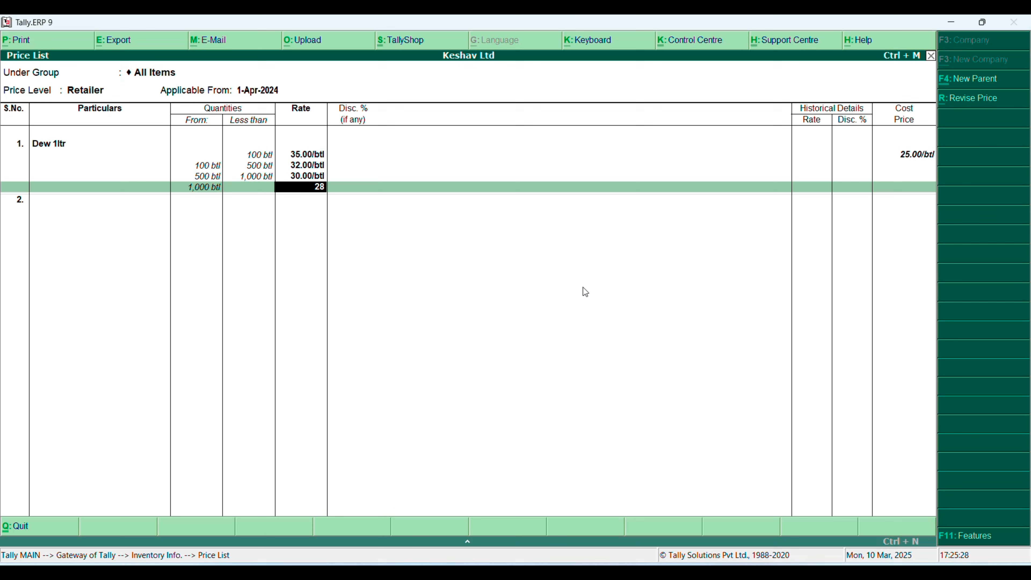
key("Return")
key("Return")
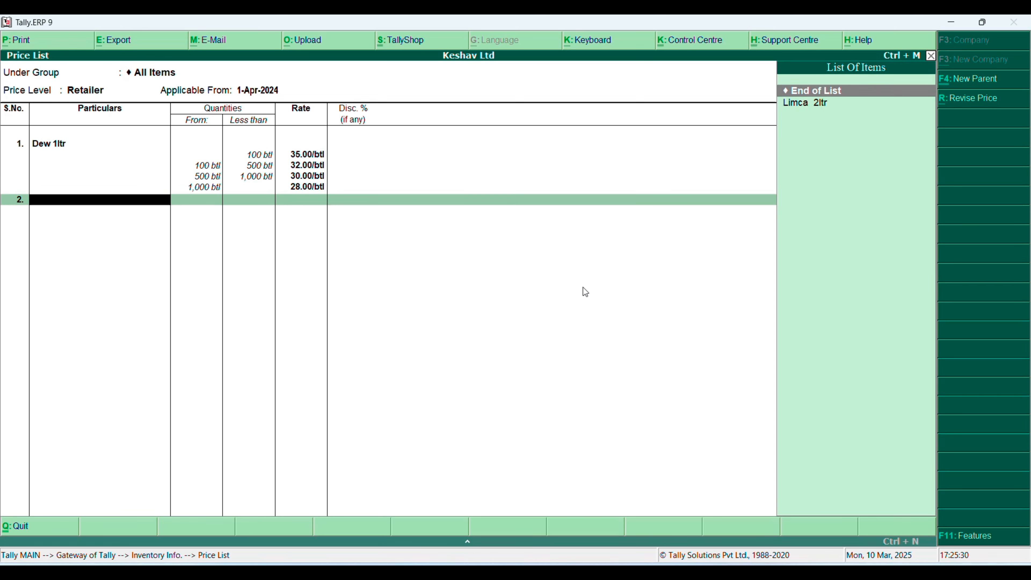
Add Limca 2ltr to the Retailer price list at 80 for less than 200 btl and 75 from 200 to less than 500 btl
key("Return")
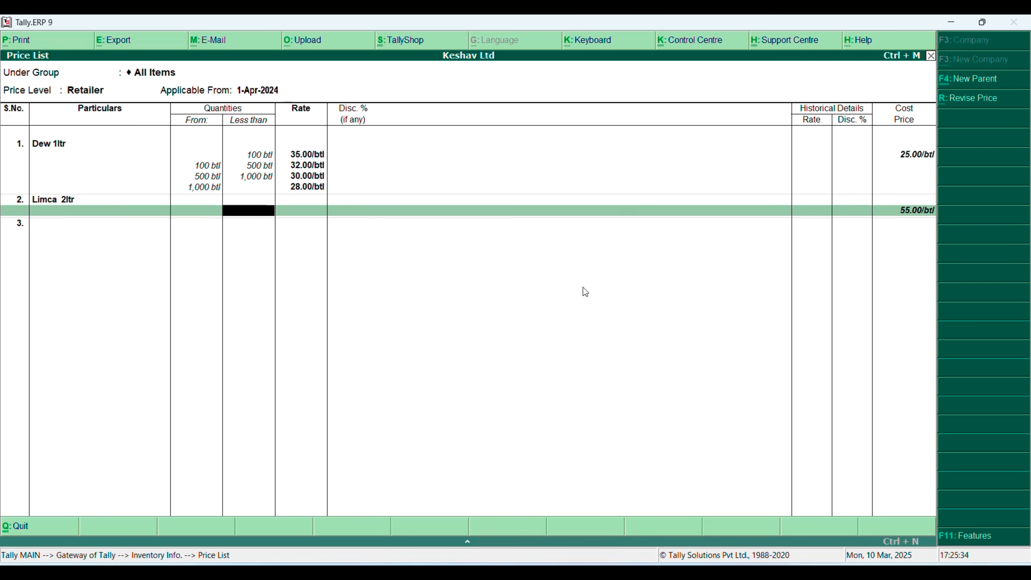
type("200")
key("Return")
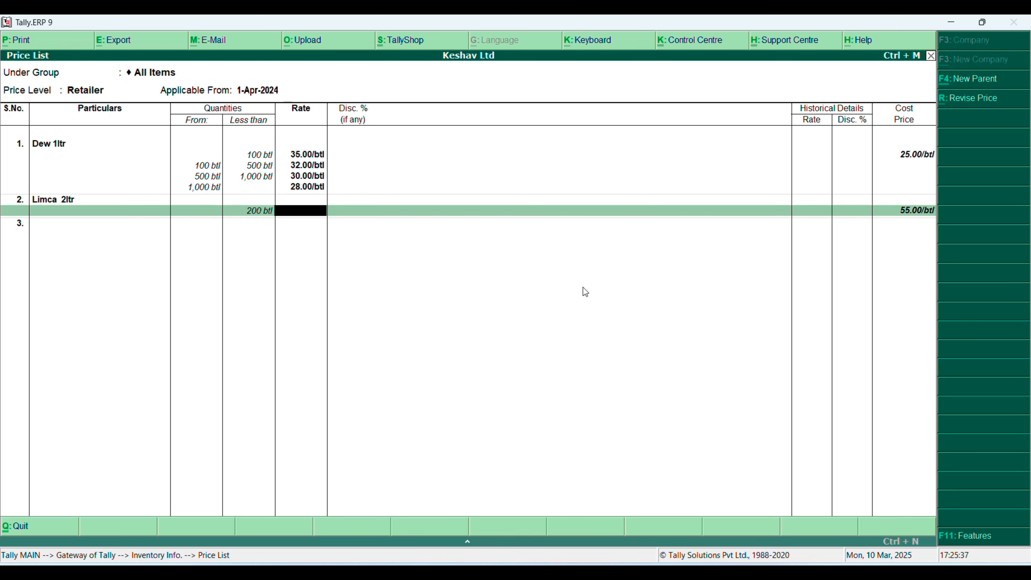
type("80")
key("Return")
key("Return")
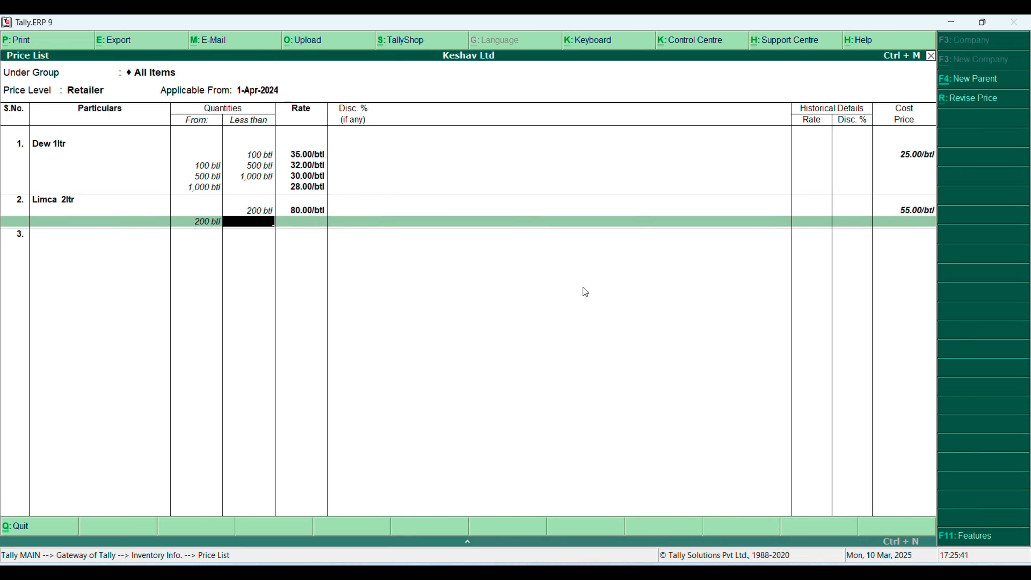
type("500")
key("Return")
type("7")
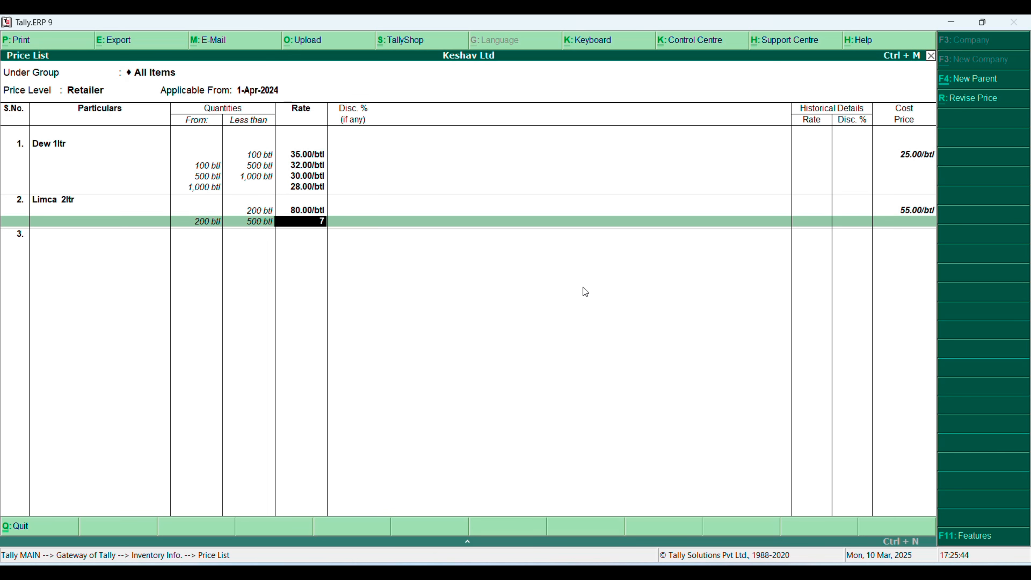
type("5")
key("Return")
key("Return")
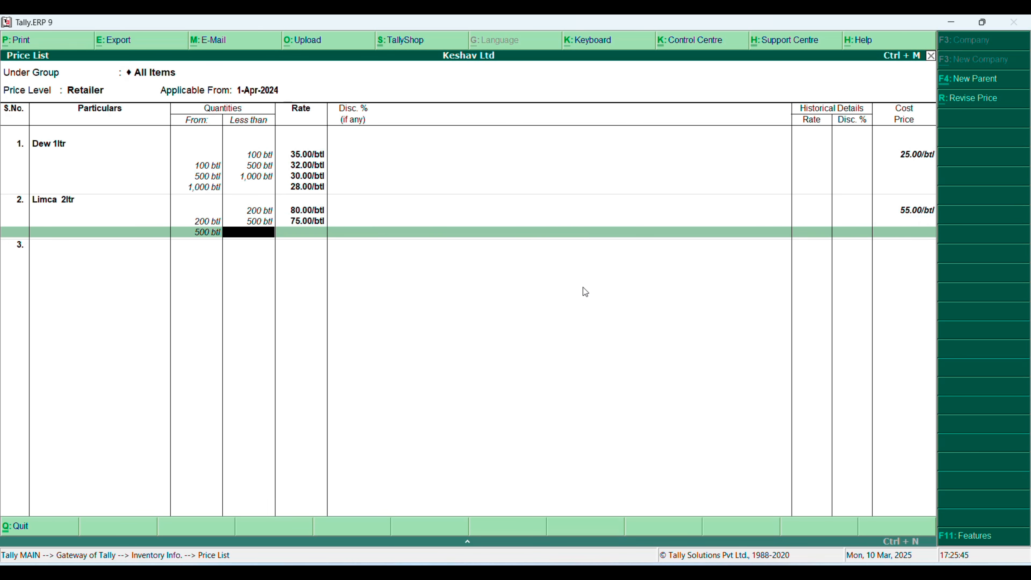
Price Limca 2ltr for retailers at 70 from 500 to less than 1,000 btl
type("1000")
key("Return")
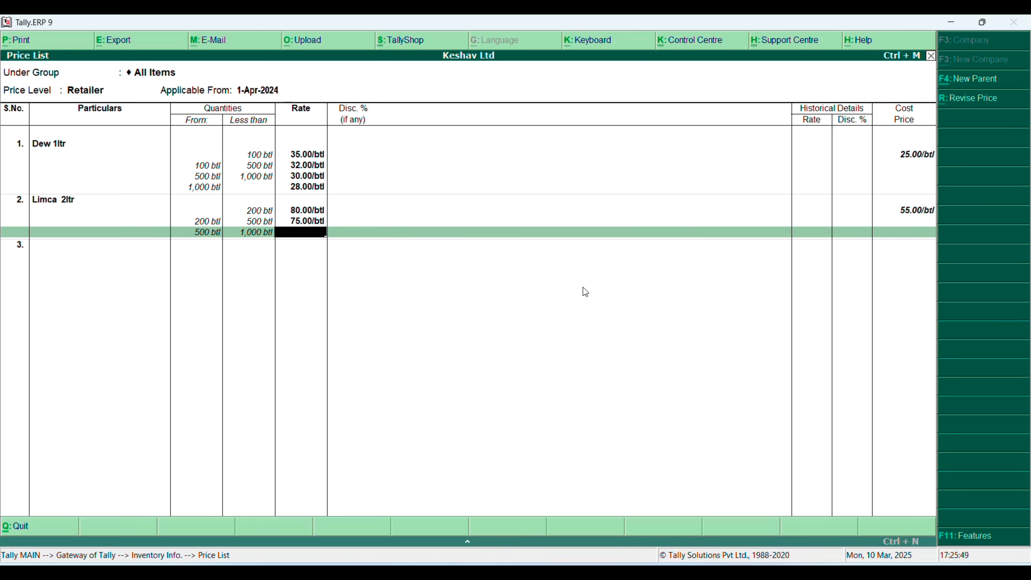
type("70")
key("Return")
key("Return")
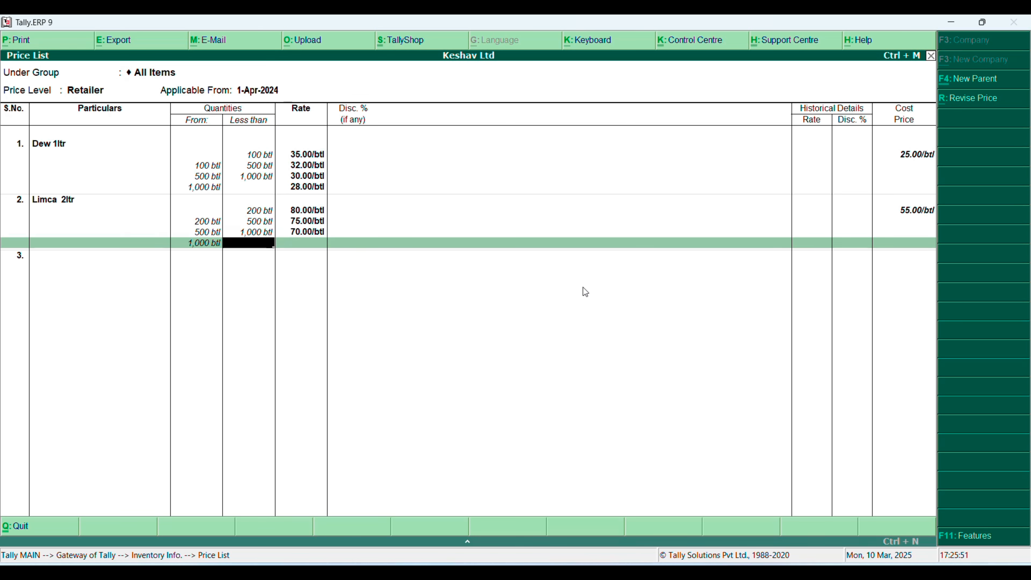
Price Limca 2ltr at 65 from 1,000 btl upward and accept the Retailer price list
key("Return")
type("65")
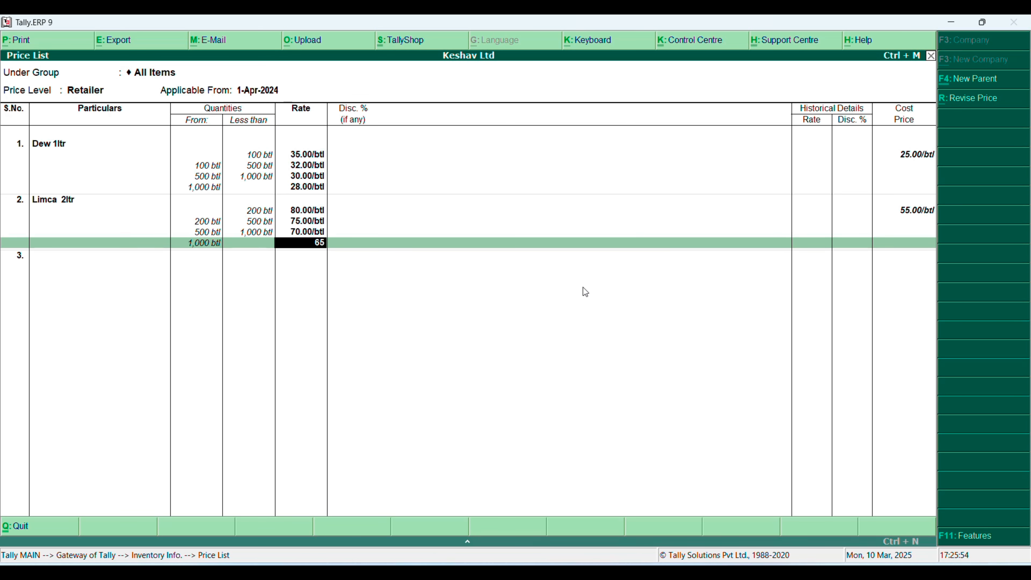
key("Return")
key("Return")
key("Return")
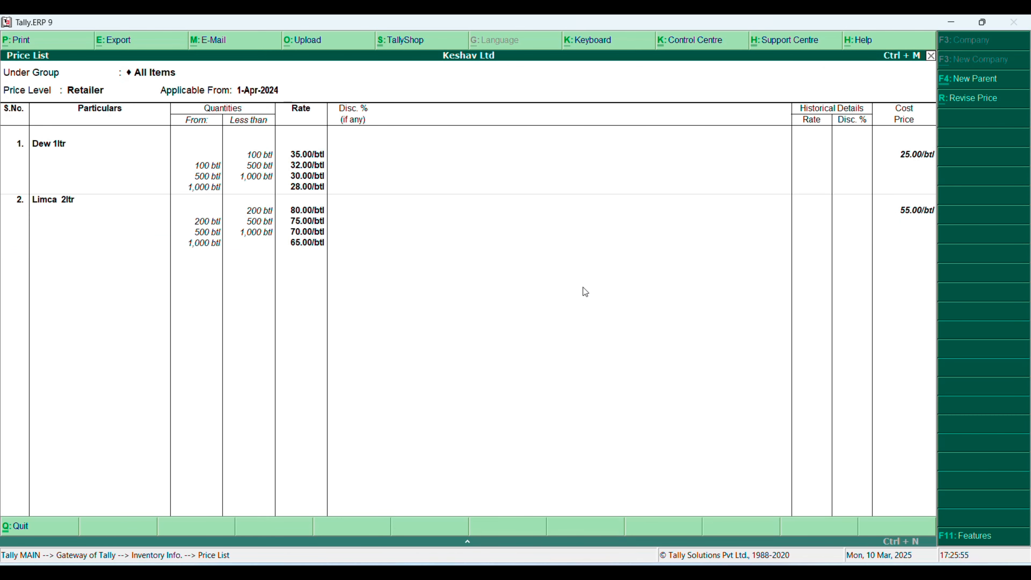
key("Return")
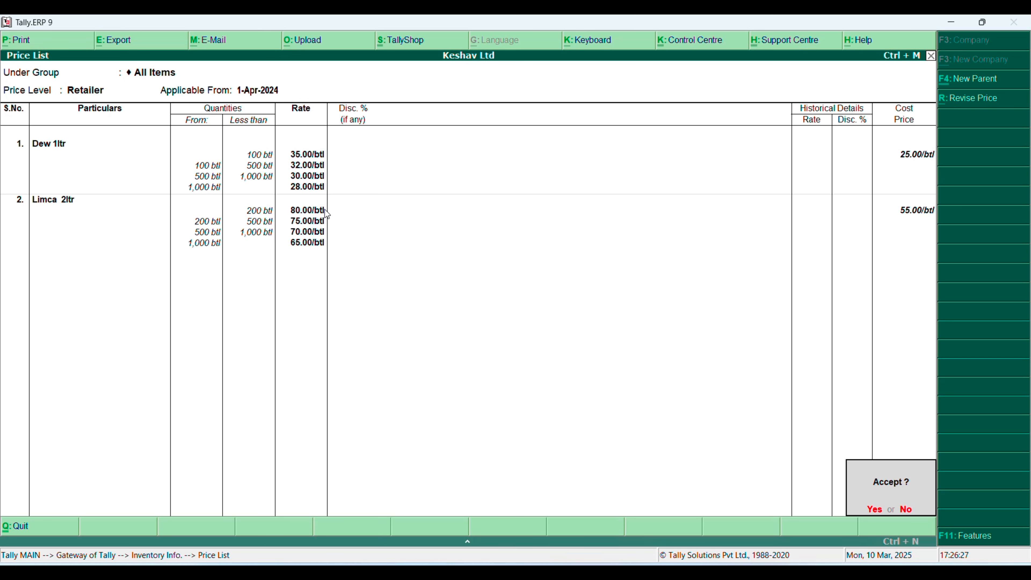
key("Return")
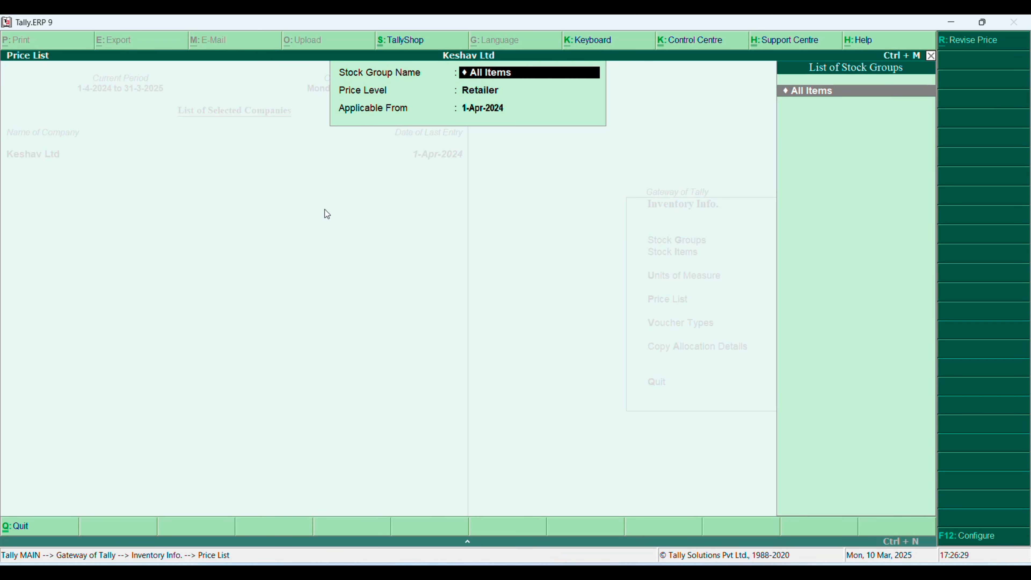
Leave the price list setup and start a new Sales voucher with reference number 1014
key("Escape")
key("Escape")
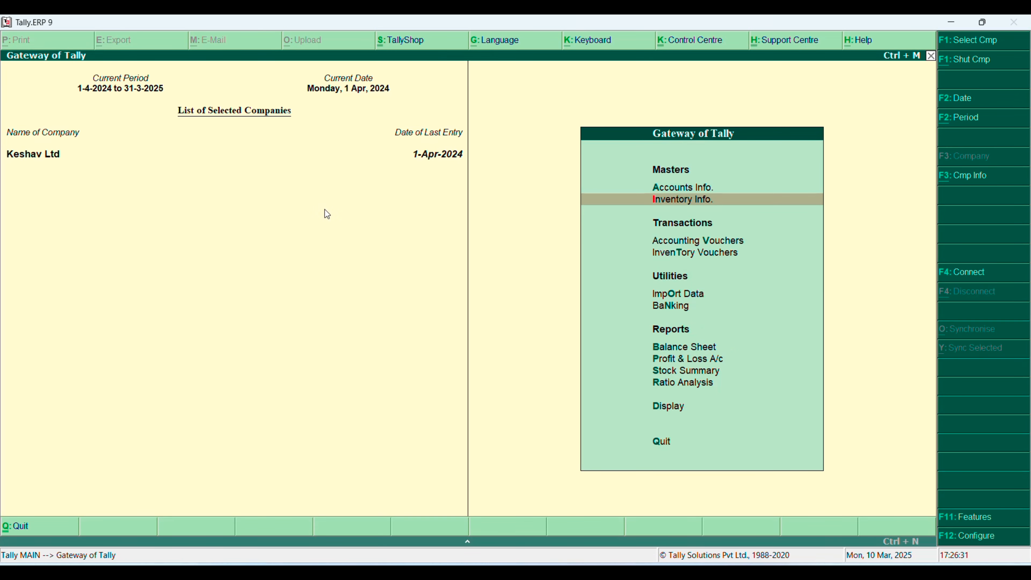
key("Down")
key("Return")
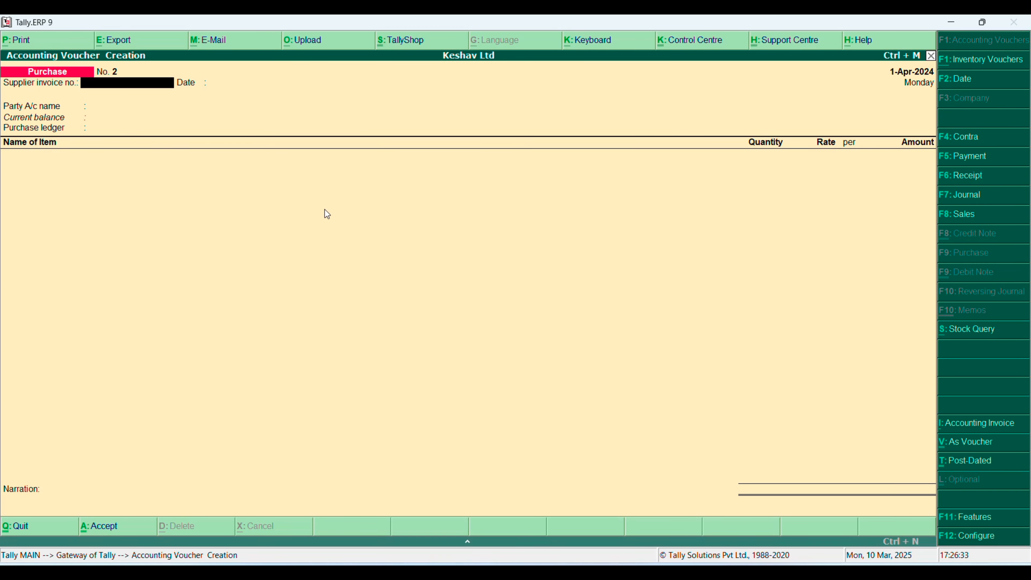
key("F8")
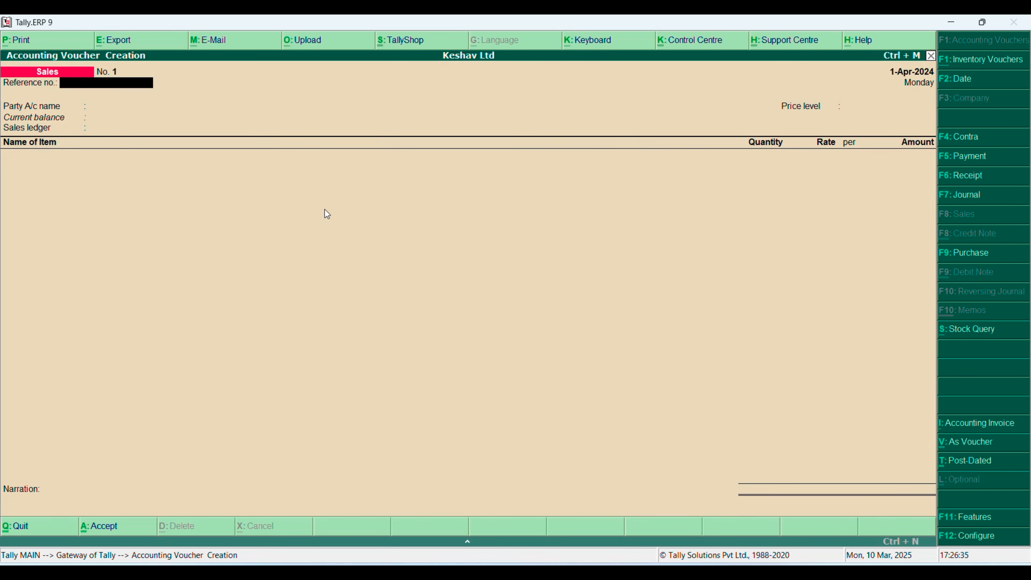
type("1014")
key("Return")
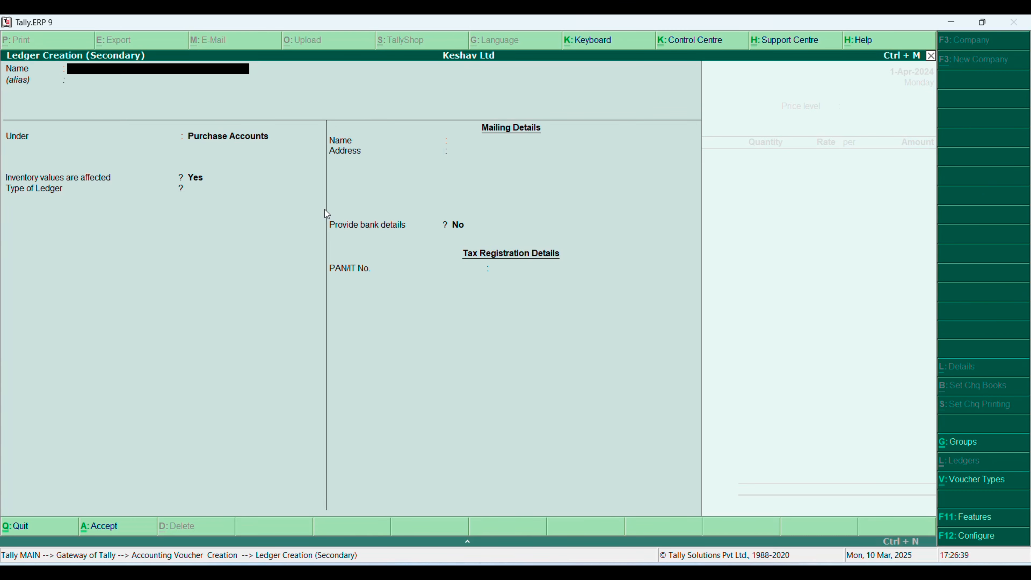
Name the new ledger after the customer and group it under Sundry Debtors
type("Ansh")
key("Return")
type("Sun")
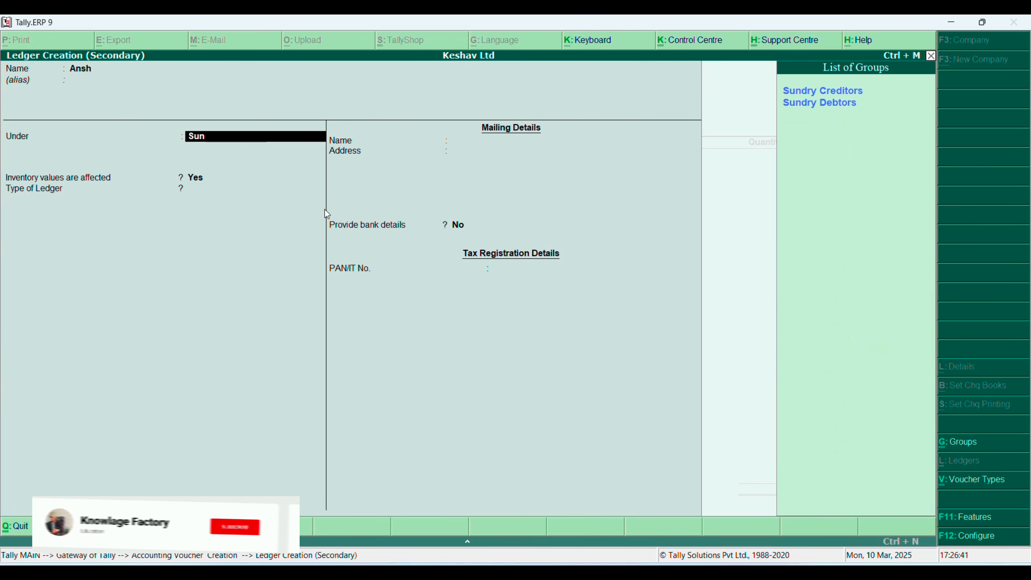
key("Down")
key("Return")
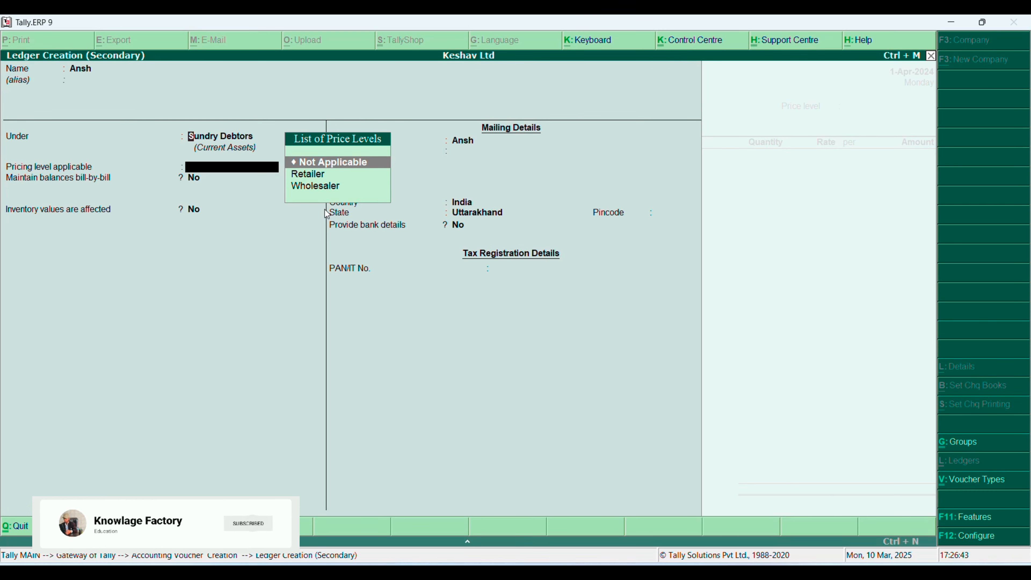
key("BackSpace")
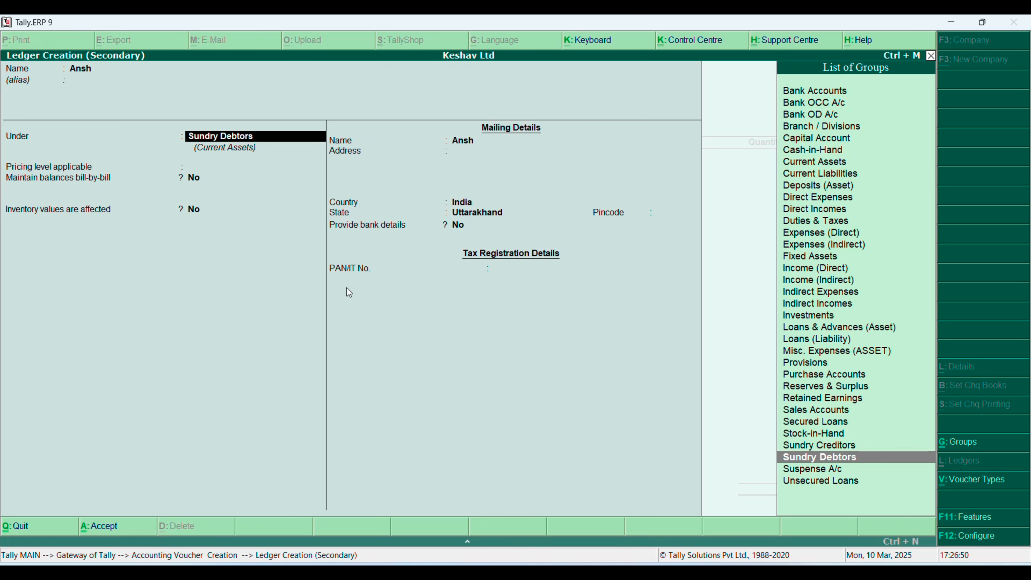
key("Return")
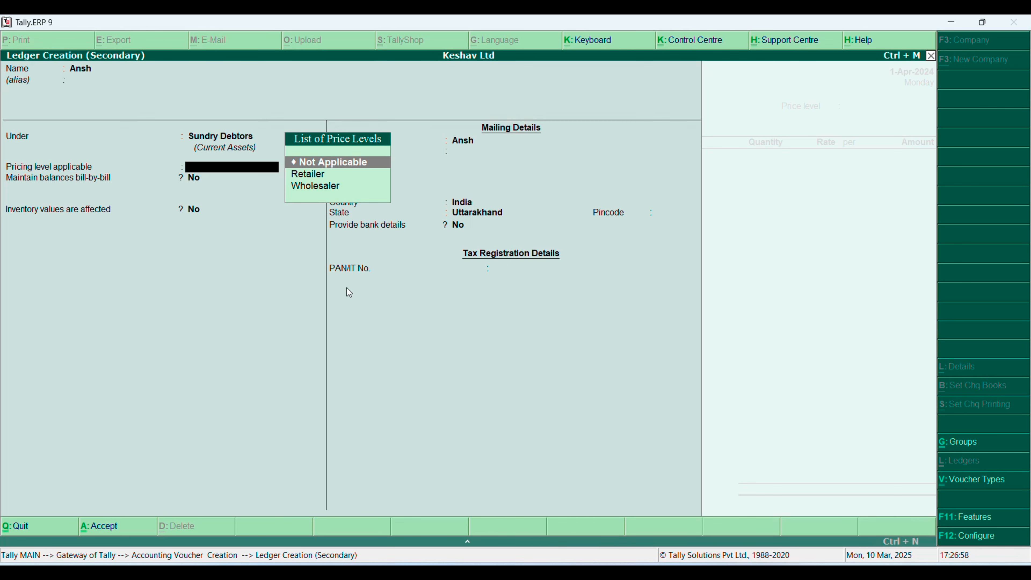
Leave the customer ledger's pricing level as Not Applicable, keep the default mailing details and save the ledger
key("Return")
key("Return")
key("Return")
key("Return")
key("Return")
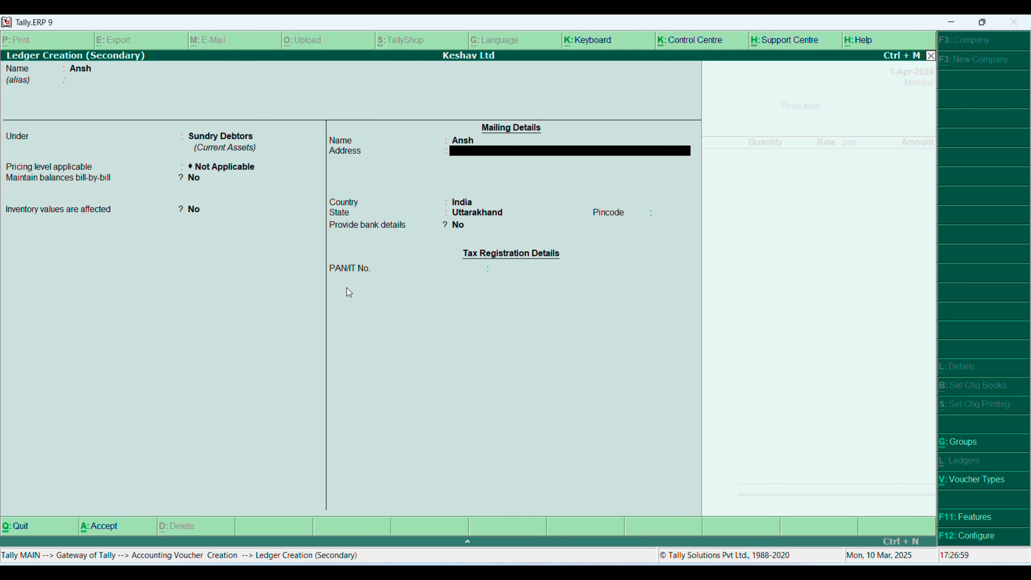
key("Return")
key("Return")
key("Return")
key("Return")
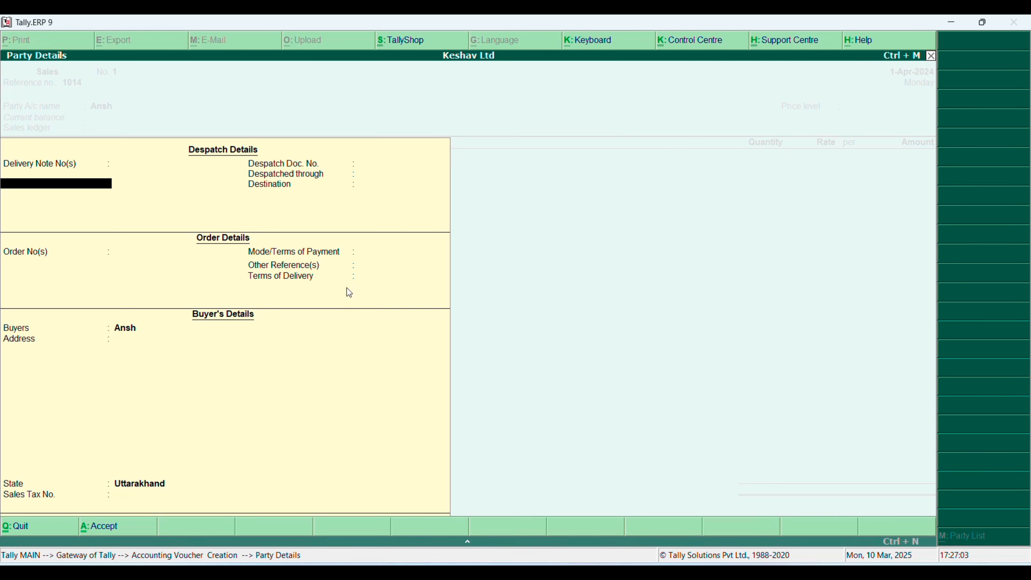
Accept the party details without additions and set the voucher's price level to Wholesaler
key("ctrl+a")
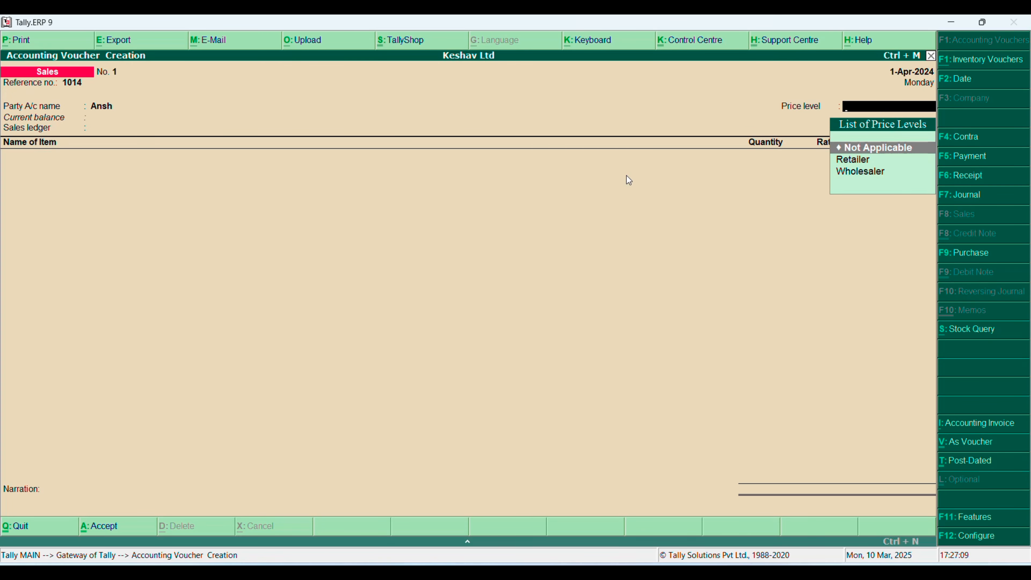
key("Down")
key("Down")
key("Return")
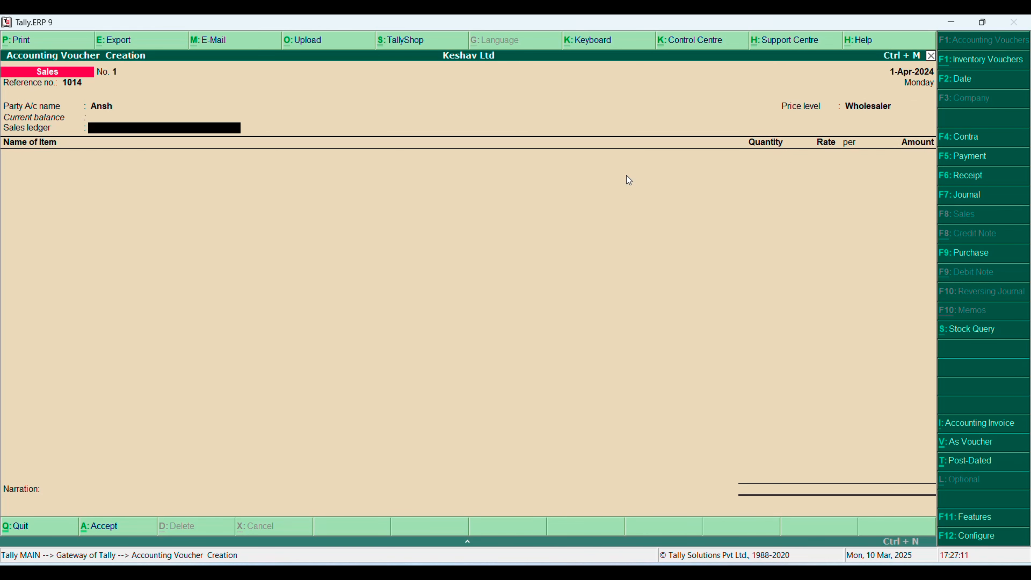
Create a ledger named Sales under Sales Accounts and use it as the voucher's sales ledger
key("alt+c")
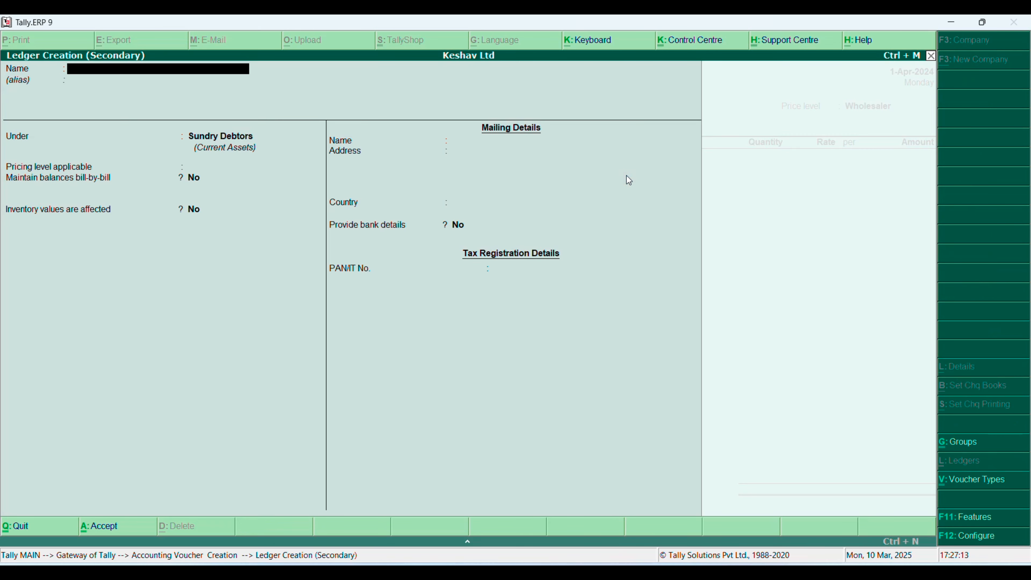
type("Sales")
key("Return")
key("Return")
type("Sa")
key("Return")
key("Return")
key("Return")
key("Return")
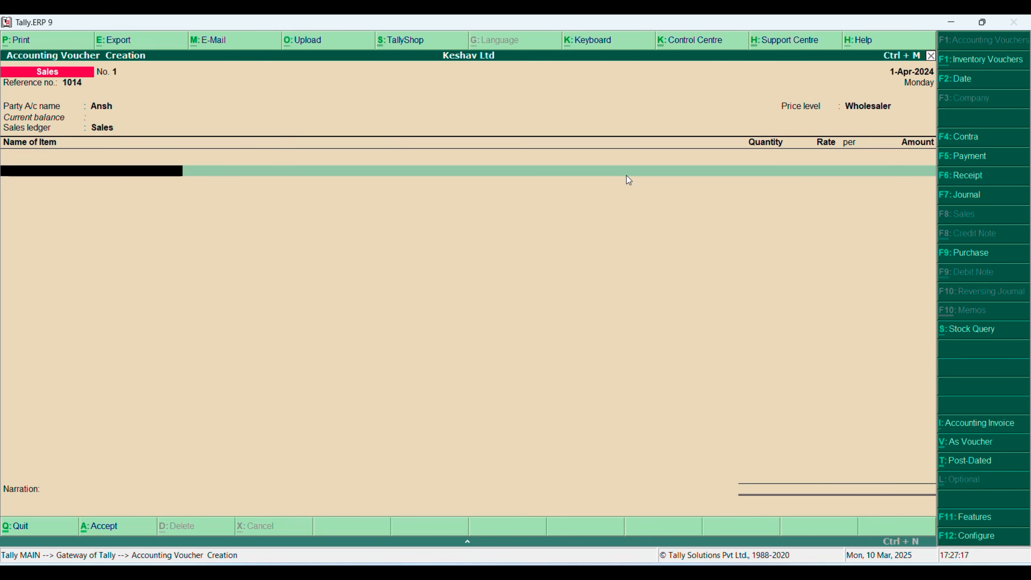
Add Dew 1ltr to the sales voucher with a quantity of 100 btl
type("Dew")
key("Return")
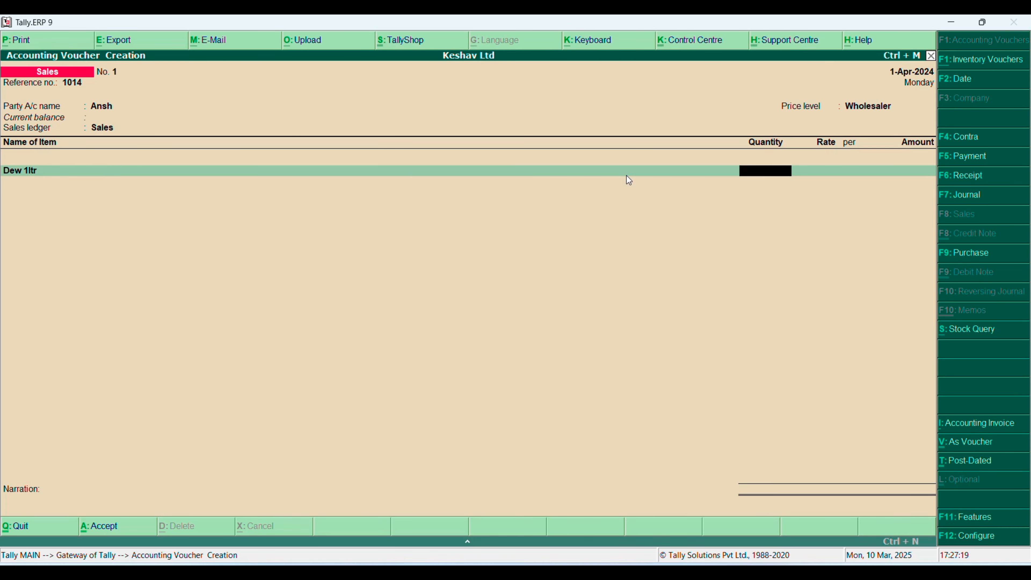
type("100")
key("Return")
key("Return")
Set the Dew 1ltr quantity to 1,000 btl
key("BackSpace")
key("BackSpace")
type("1000")
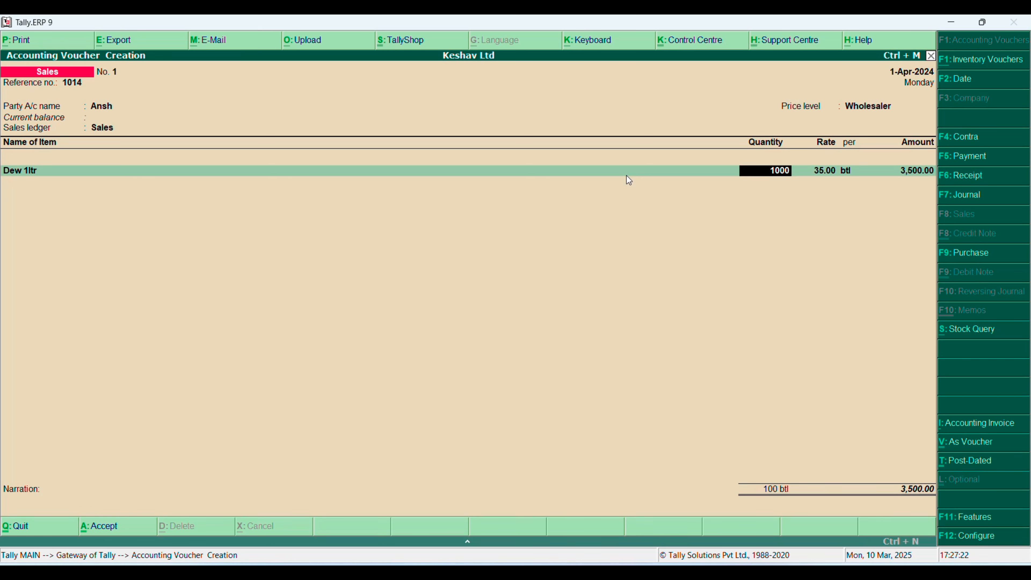
key("Return")
key("Return")
key("Return")
key("BackSpace")
key("Return")
key("Return")
key("Return")
key("BackSpace")
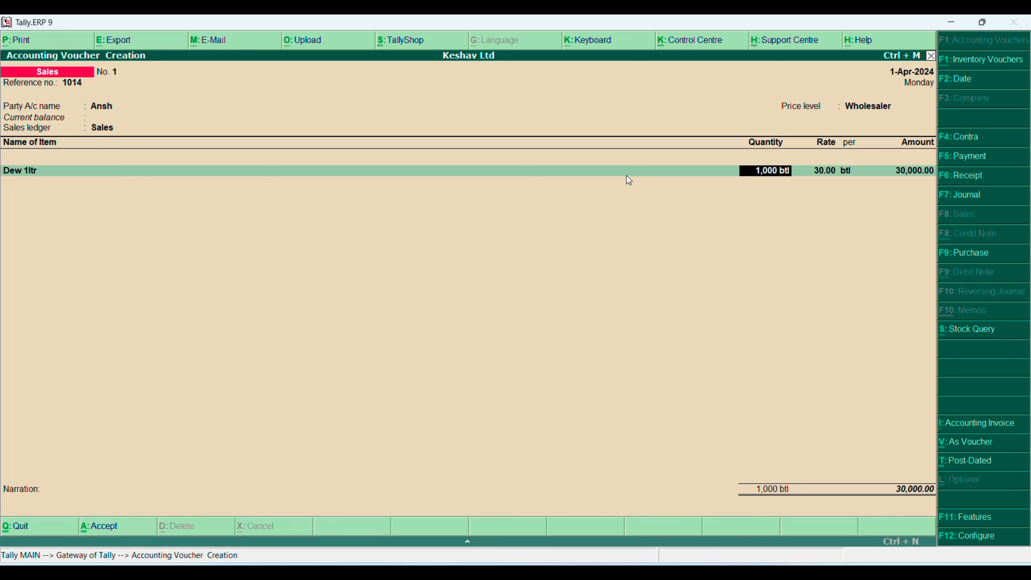
key("Return")
key("Return")
key("Return")
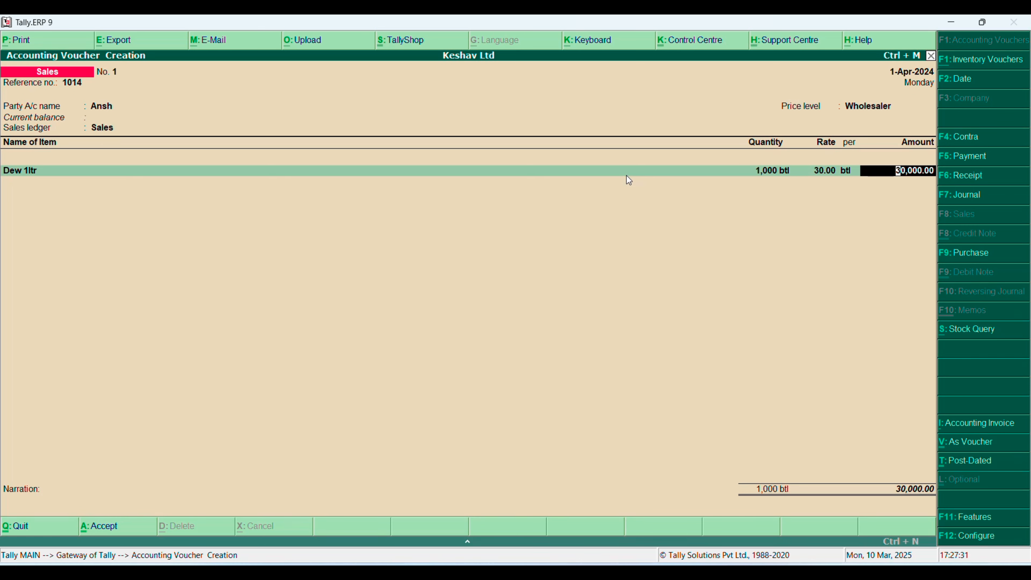
key("BackSpace")
key("Return")
key("Return")
key("Return")
Set the Dew 1ltr quantity to 3,500 btl and complete the item line
key("BackSpace")
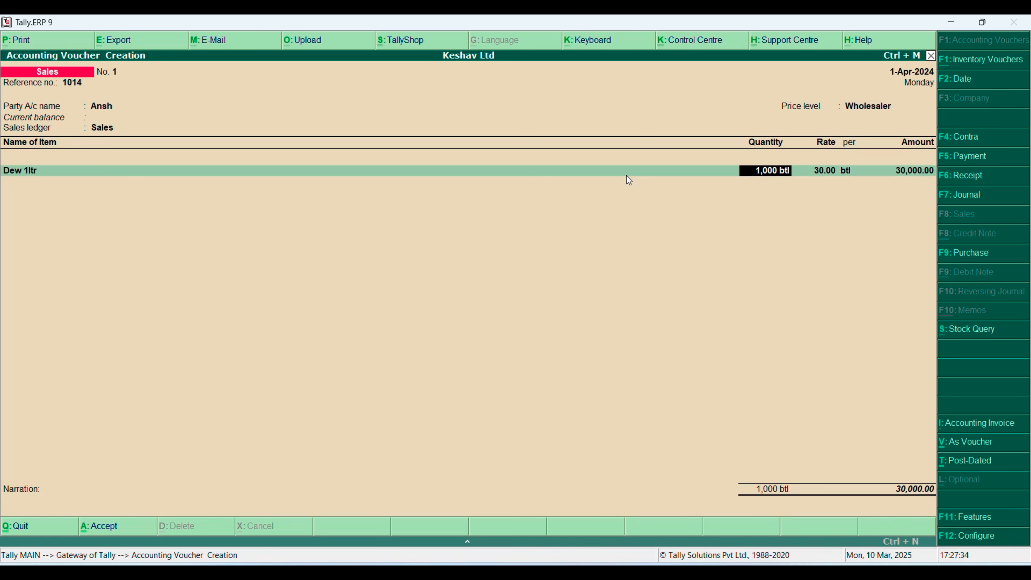
type("3500")
key("Return")
key("BackSpace")
key("Return")
key("Return")
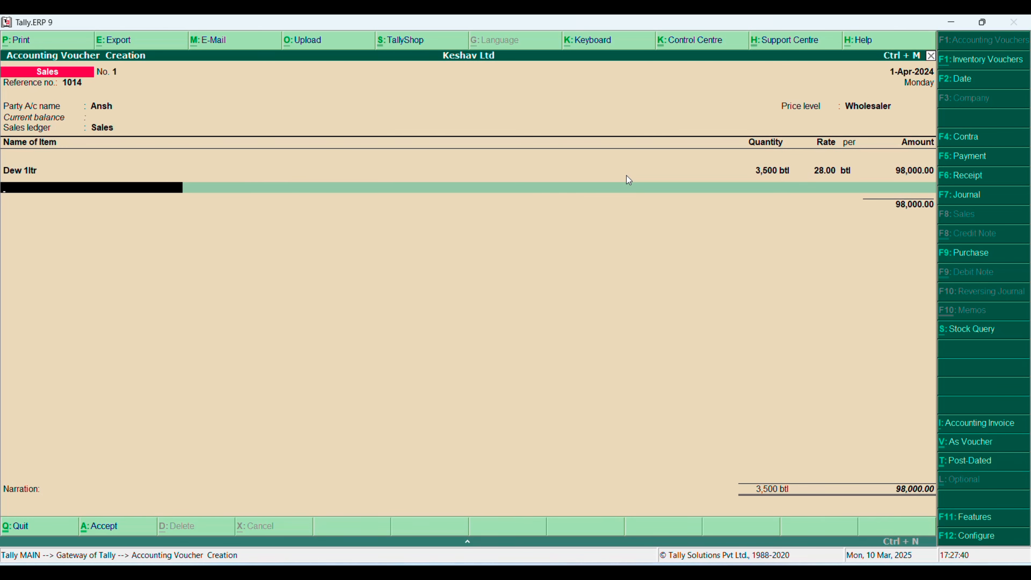
Add Limca 2ltr to the sales voucher with a quantity of 500 btl
type("Limca")
key("Return")
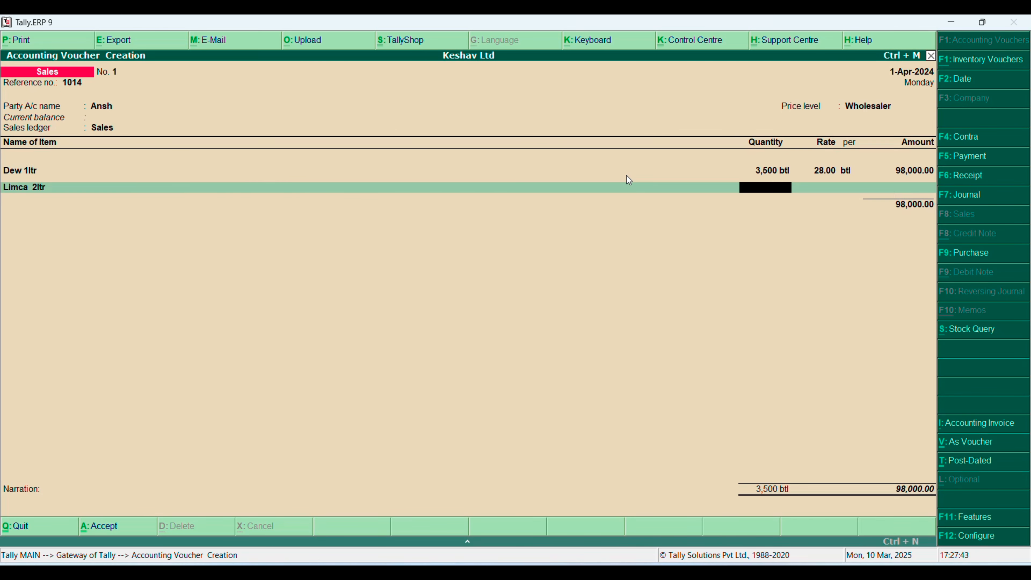
type("500")
key("Return")
Try Limca 2ltr quantities of 1,500 btl and 2,500 btl on the item line
key("BackSpace")
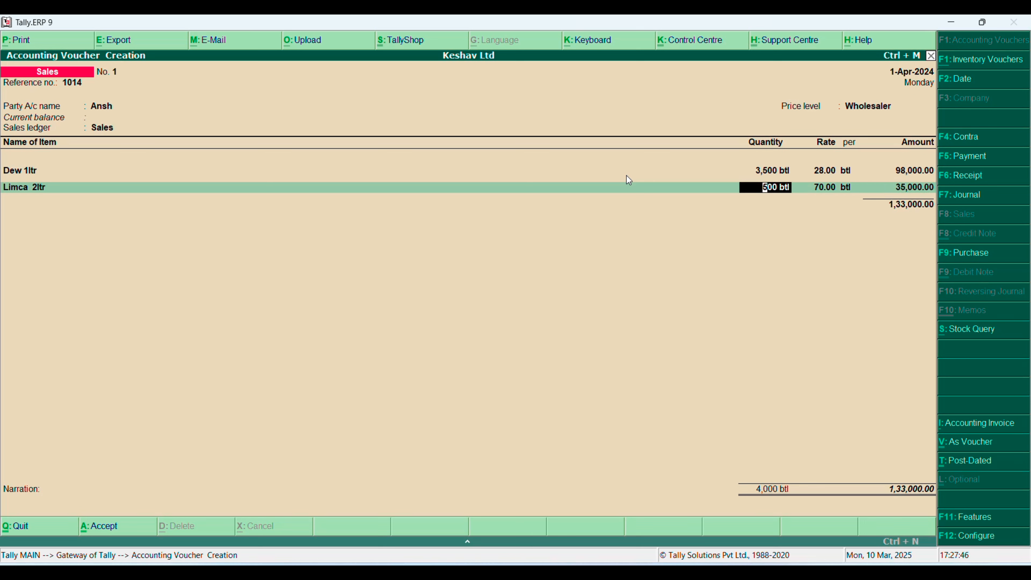
type("1500")
key("Return")
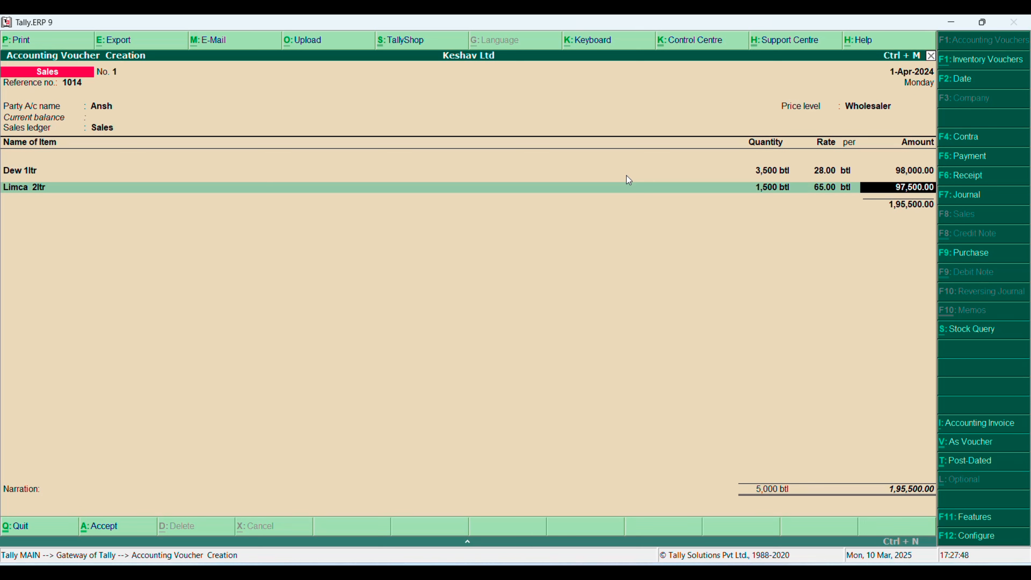
key("BackSpace")
type("2500")
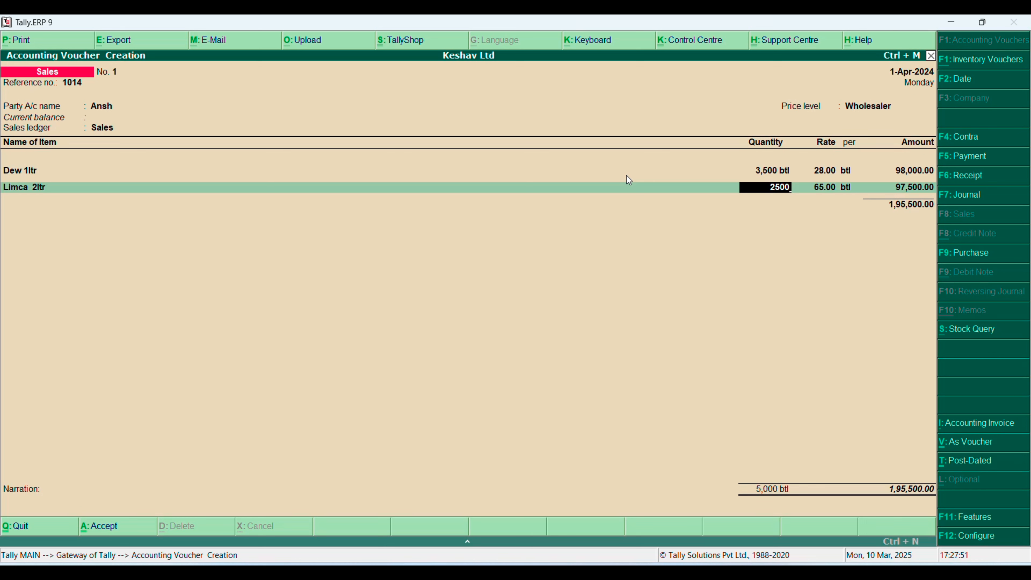
key("Return")
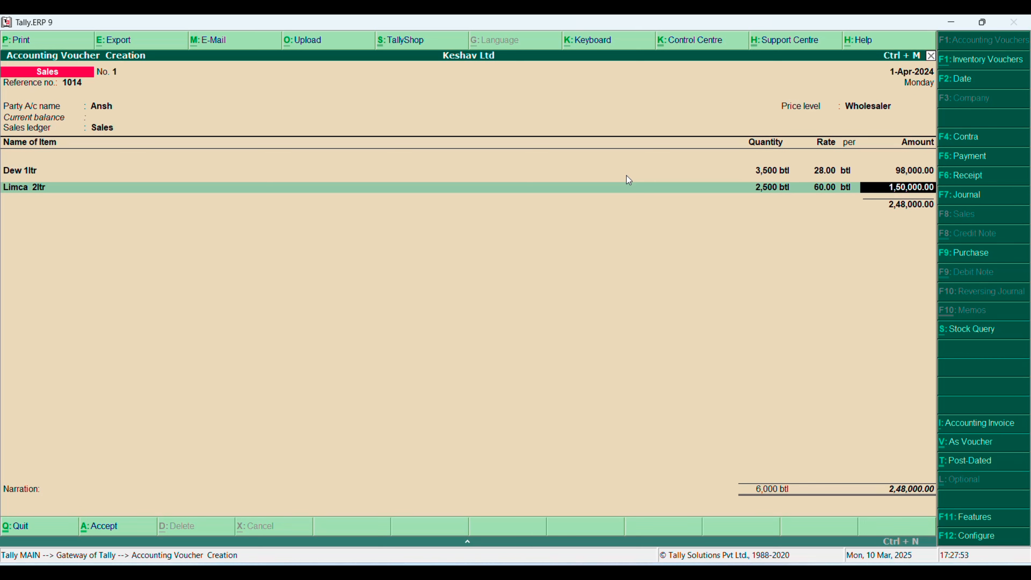
Set the Limca 2ltr quantity to 3,000 btl and end the item list
key("Return")
key("Return")
Enter a narration stating that goods were sold to the customer on cr, and save the sales voucher
type("being good sol")
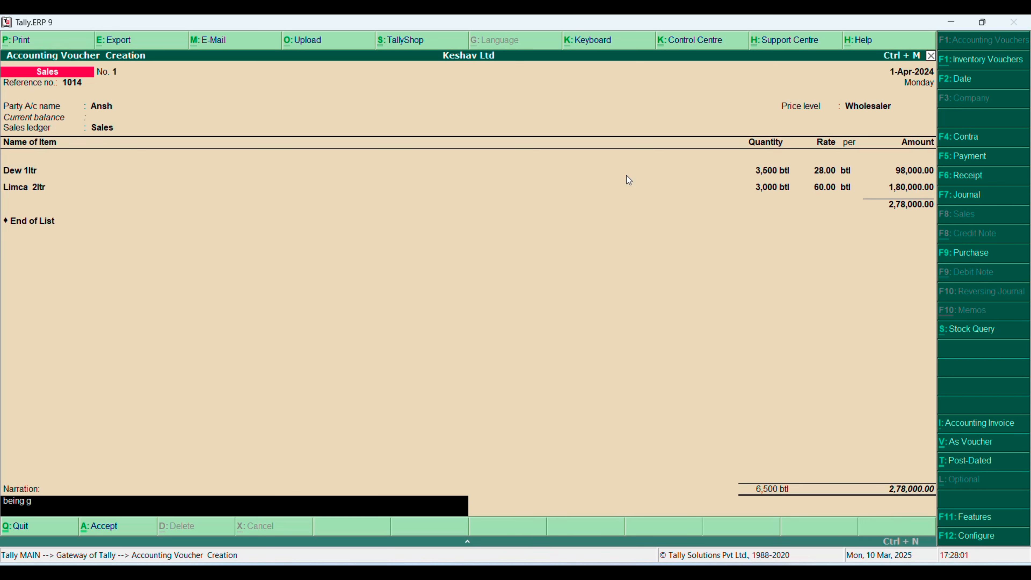
key("BackSpace")
key("BackSpace")
key("BackSpace")
type("s dio")
key("BackSpace")
key("BackSpace")
key("BackSpace")
type("so9")
key("BackSpace")
type("ld to anesh")
key("BackSpace")
key("BackSpace")
key("BackSpace")
type("sh on")
key("Return")
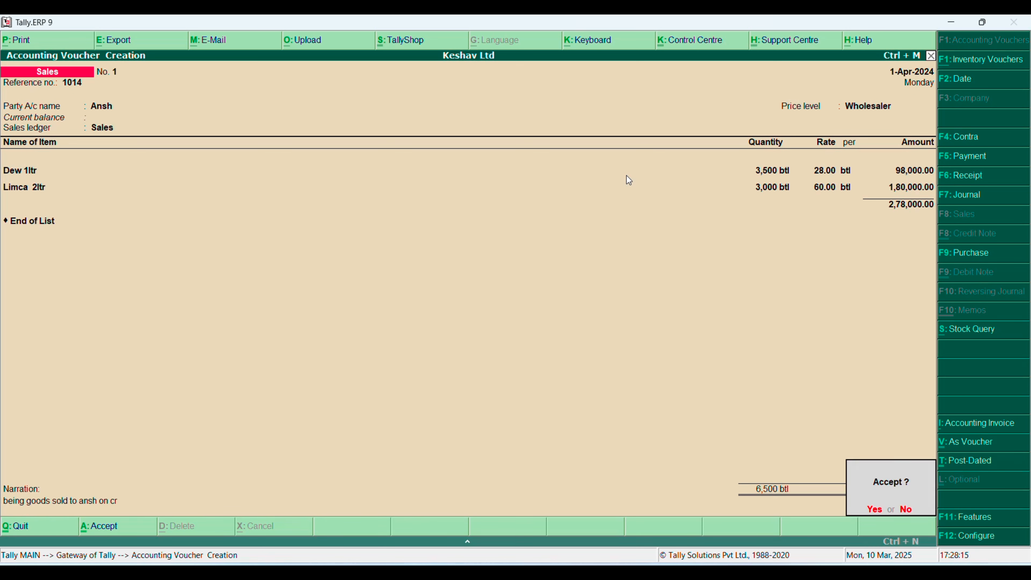
key("Return")
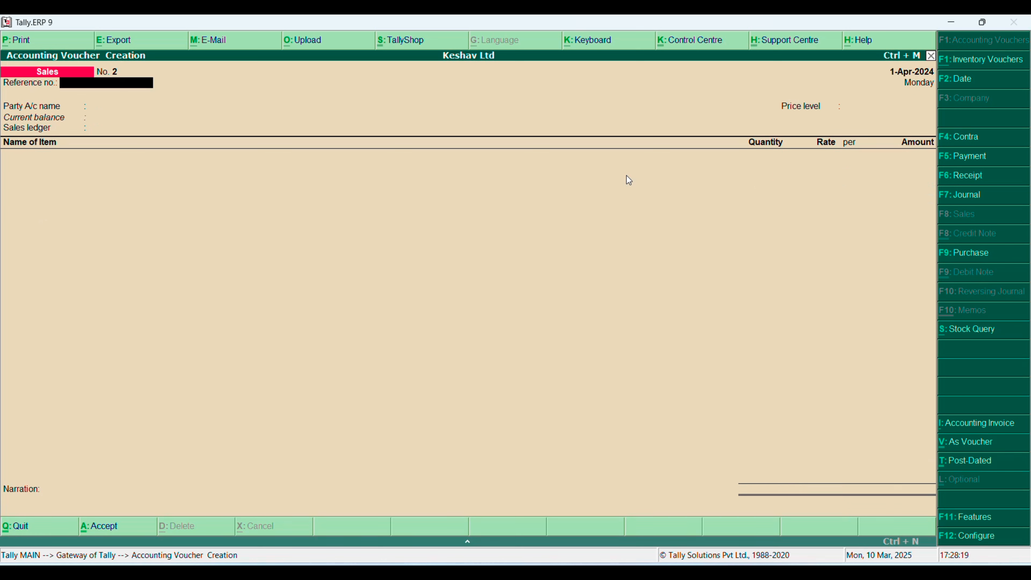
Review the saved Wholesaler voucher and give the next Sales voucher reference number 1025
key("Page_Up")
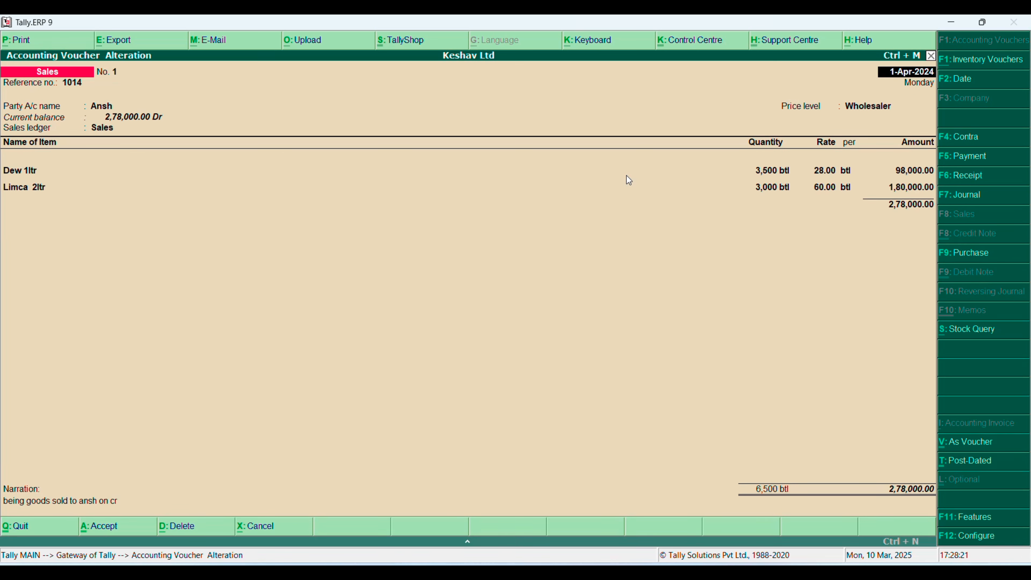
key("Page_Down")
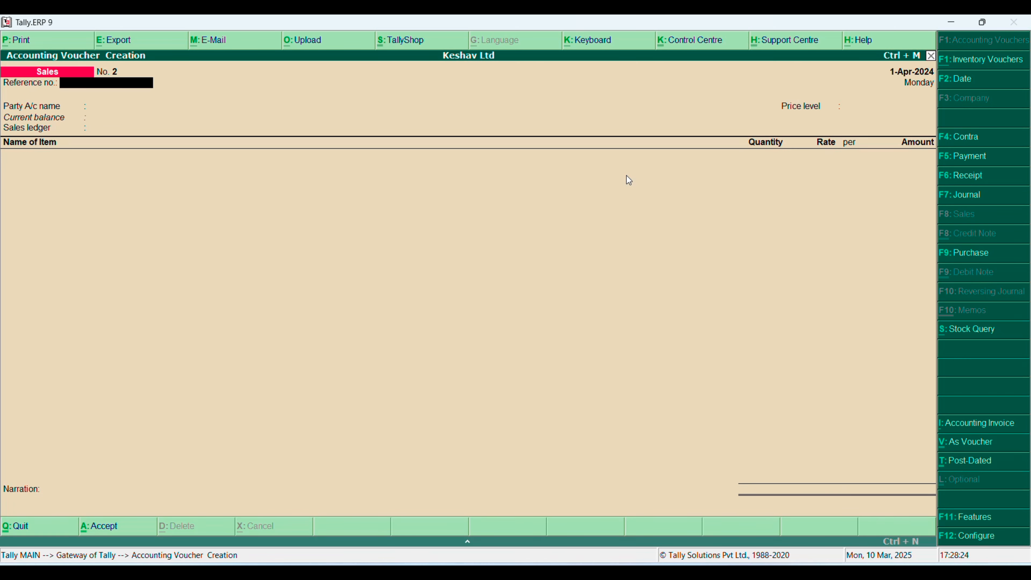
type("1025")
key("Return")
Create the second customer's ledger under Sundry Debtors with pricing level Not Applicable and the default mailing details
key("alt+c")
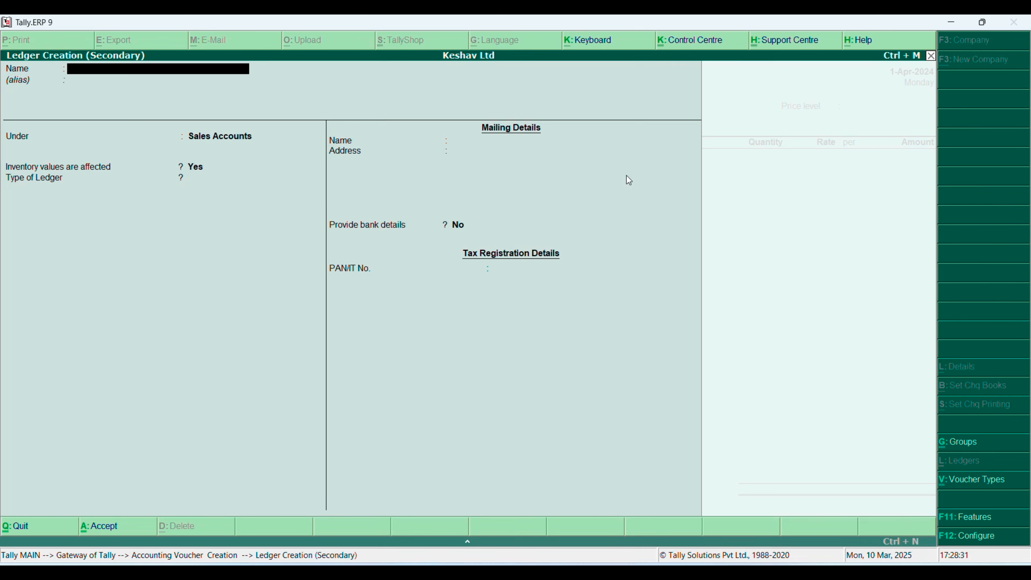
type("Dev")
key("Return")
type("Sun")
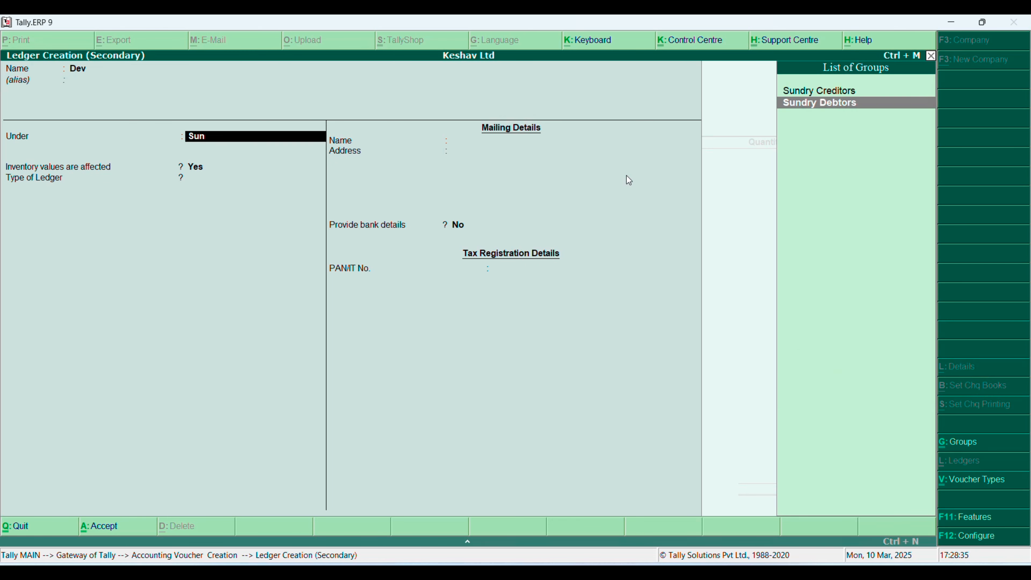
key("Return")
key("Return")
key("Return")
key("Return")
key("Return")
key("Return")
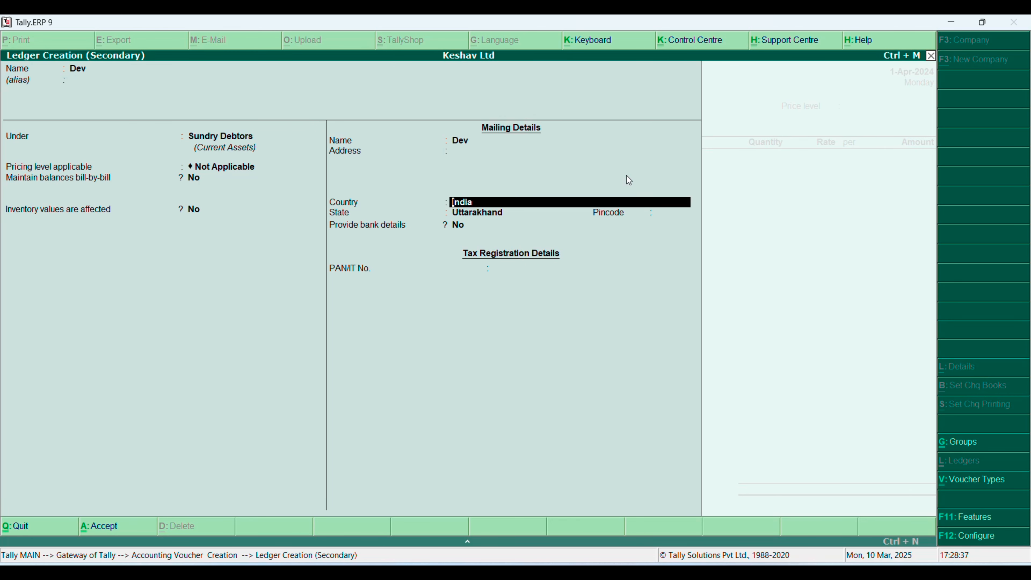
key("Return")
key("Return")
key("ctrl+a")
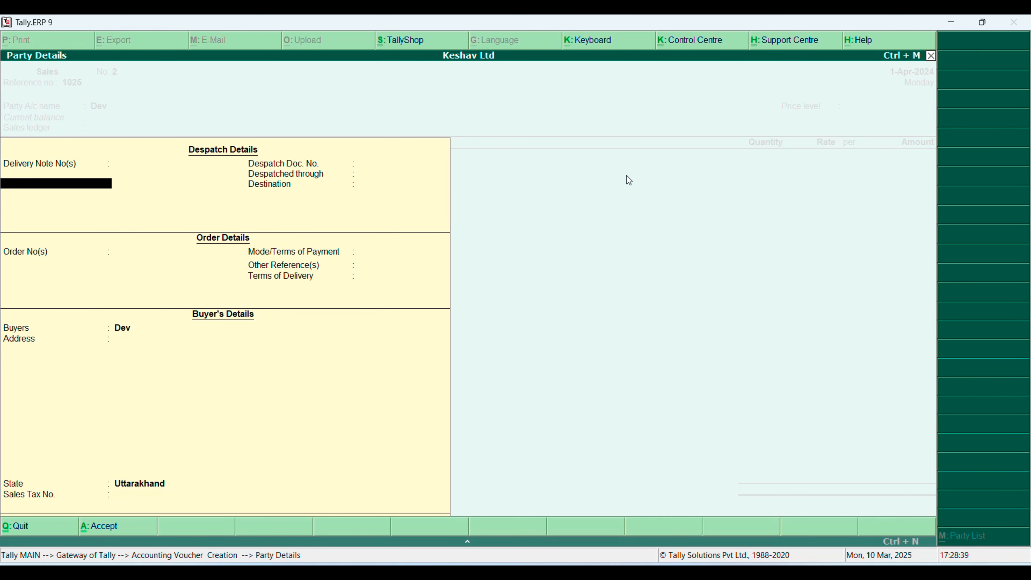
Accept the party details, set the price level to Retailer and choose Sales as the sales ledger
key("ctrl+a")
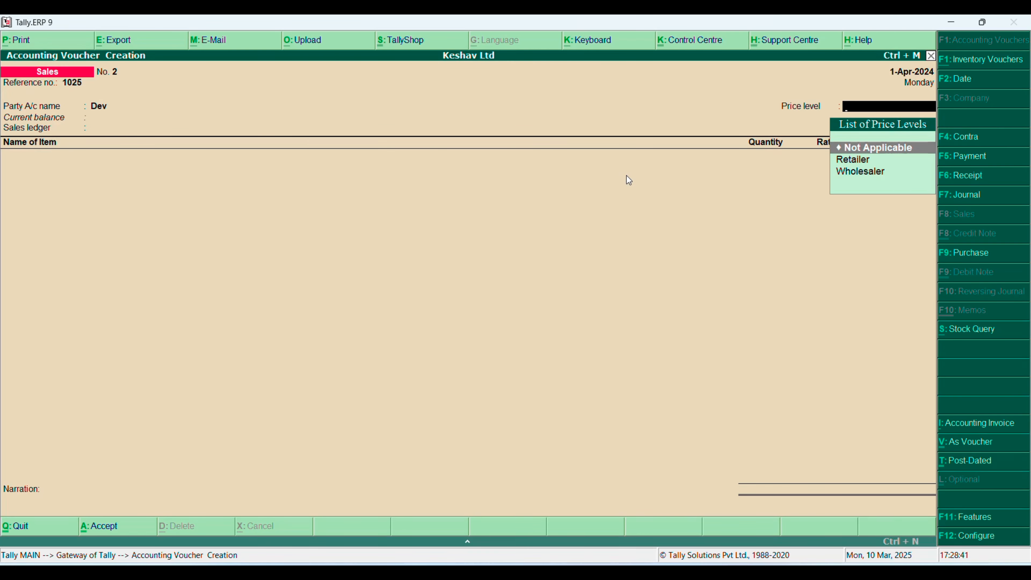
key("Down")
key("Return")
key("Return")
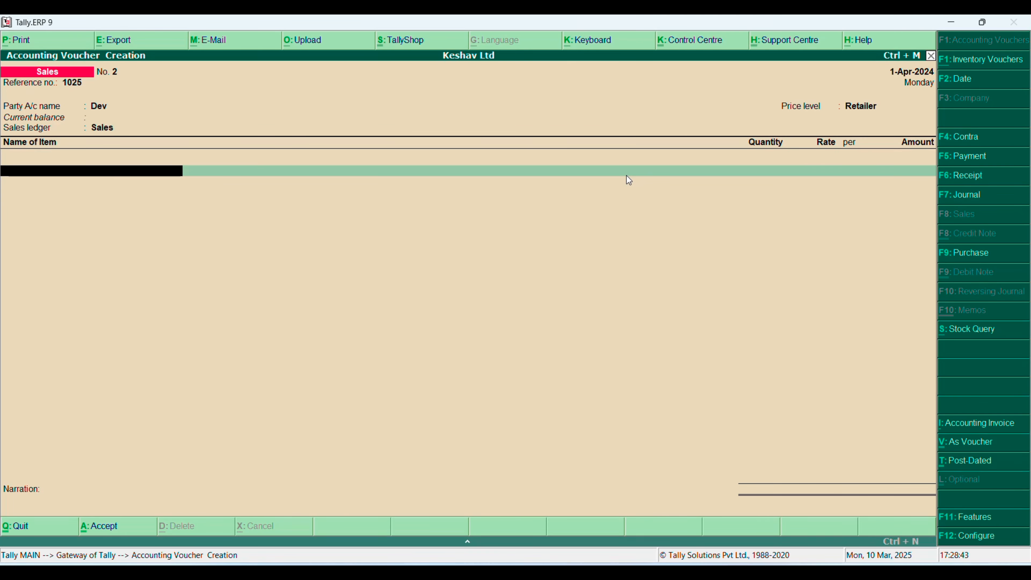
Add Dew 1ltr to the Retailer voucher with a quantity of 100 btl
type("Dew")
key("Return")
type("100")
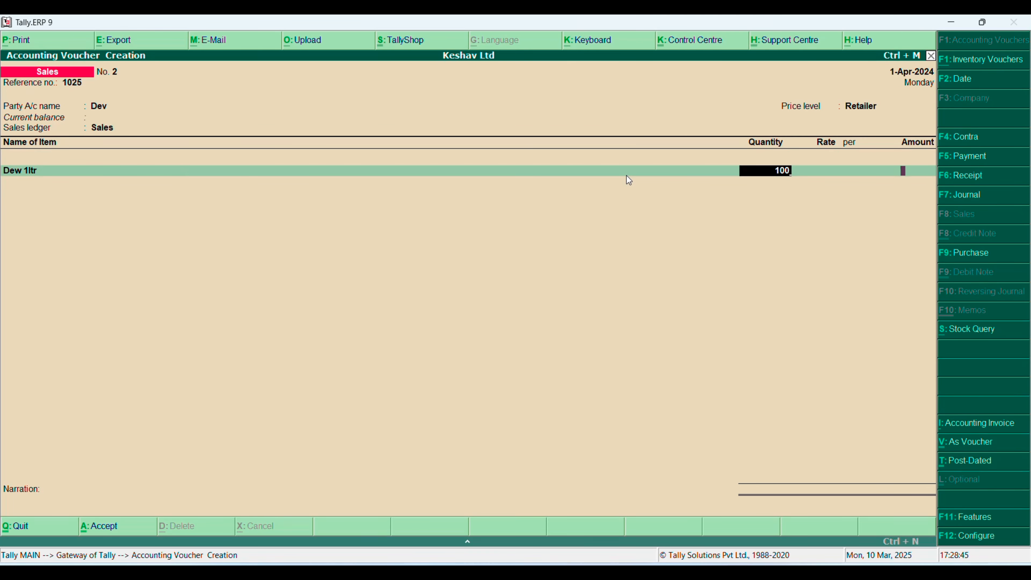
key("Return")
key("Return")
Set the Dew 1ltr quantity on the Retailer voucher to 50 btl
key("BackSpace")
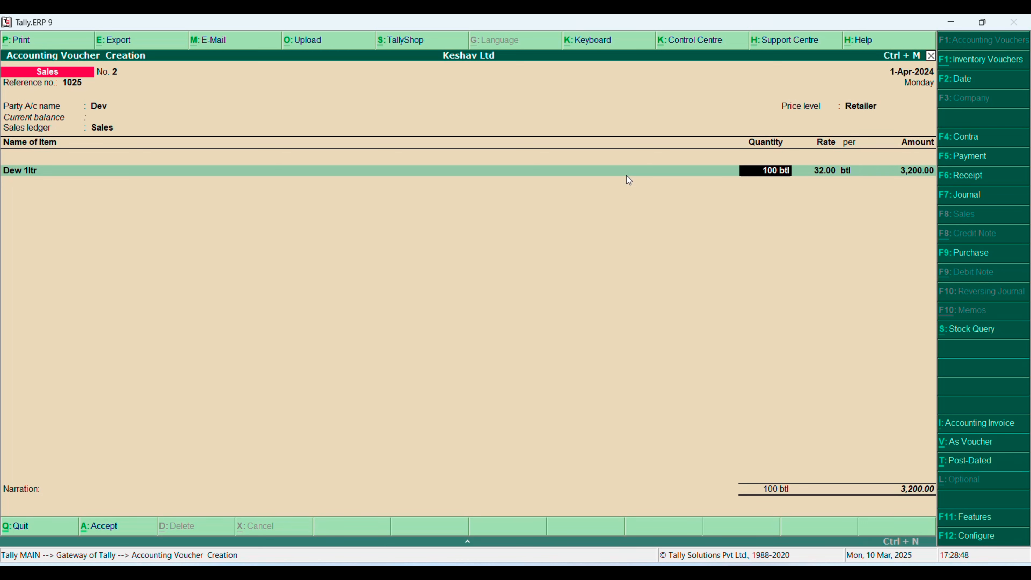
type("50")
key("Return")
key("Return")
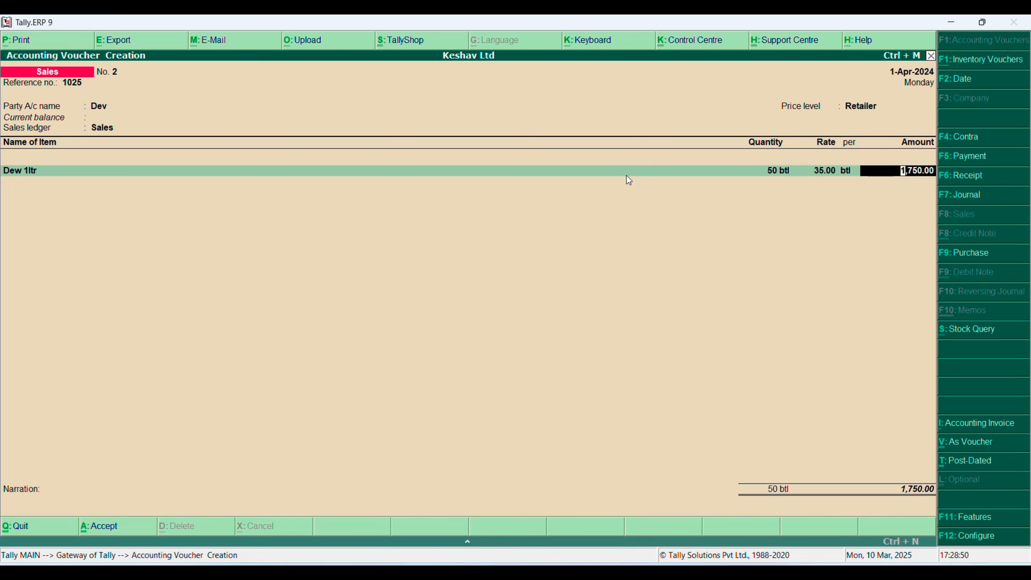
Set the Dew 1ltr quantity on the Retailer voucher to 500 btl
key("BackSpace")
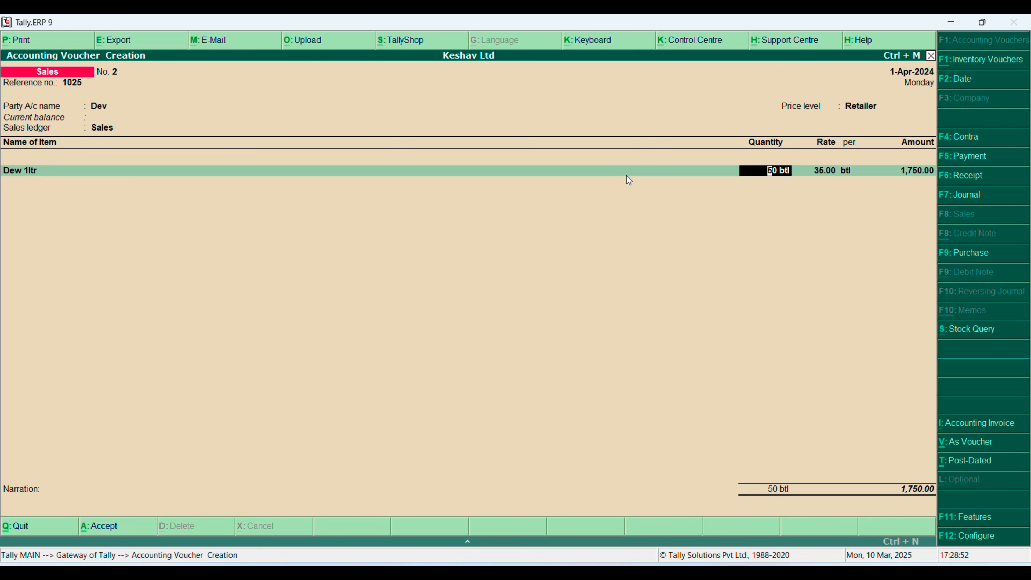
type("500")
key("Return")
key("Return")
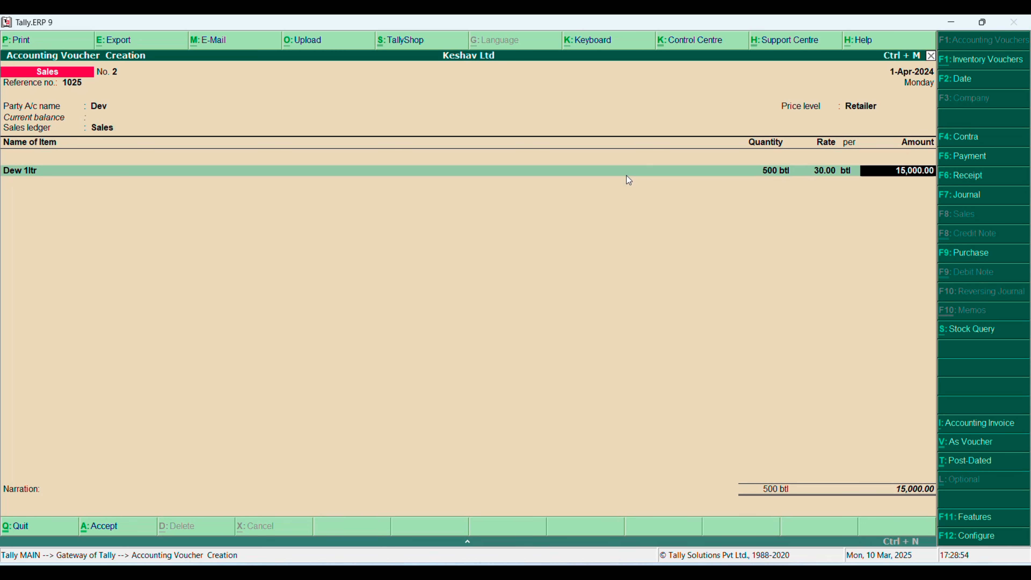
Set the Dew 1ltr quantity on the Retailer voucher to 1,000 btl and accept the item line
key("BackSpace")
type("1,00")
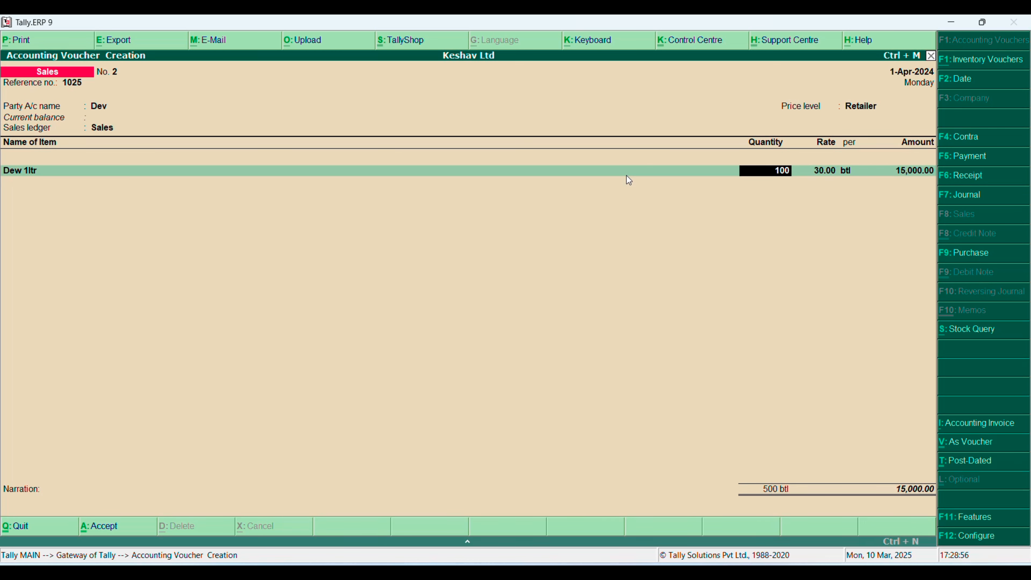
type("0")
key("Return")
key("Return")
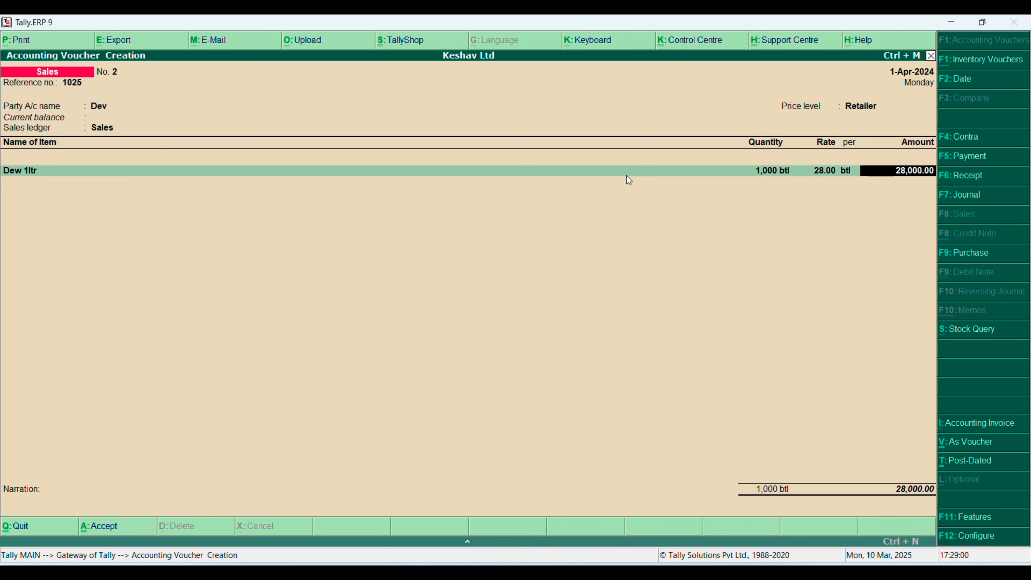
key("Return")
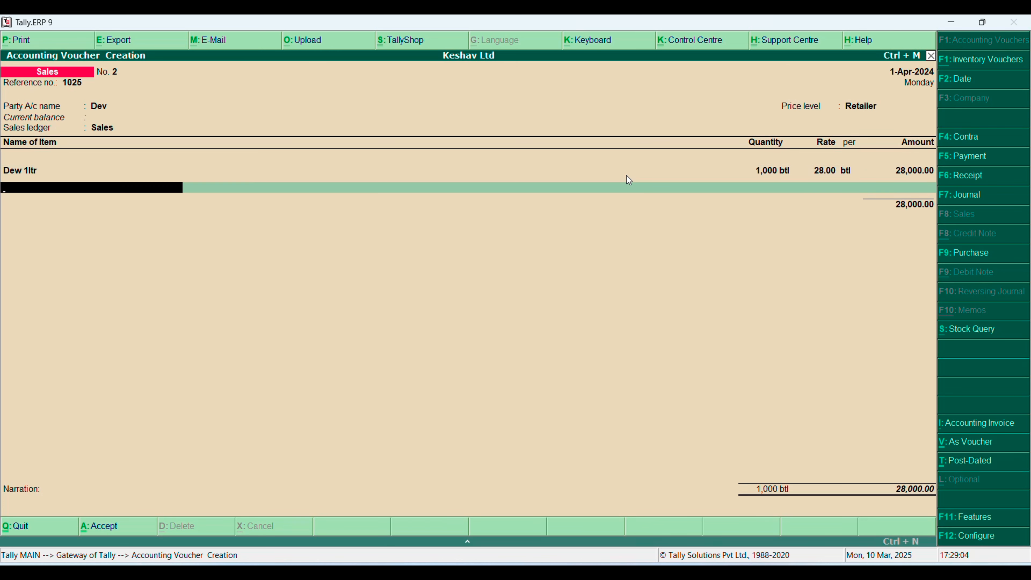
Add Limca 2ltr to the Retailer voucher with a quantity of 100 btl
type("Limca")
key("Return")
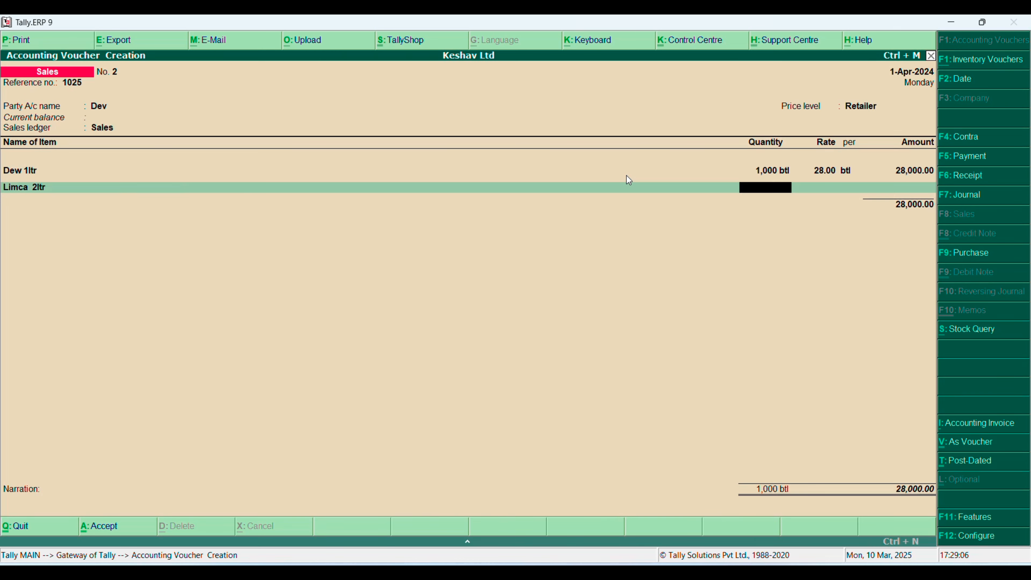
type("100")
key("Return")
key("Return")
Try Limca 2ltr quantities of 200, 100, 500 and 1,000 btl in turn on the Retailer voucher
key("BackSpace")
type("200")
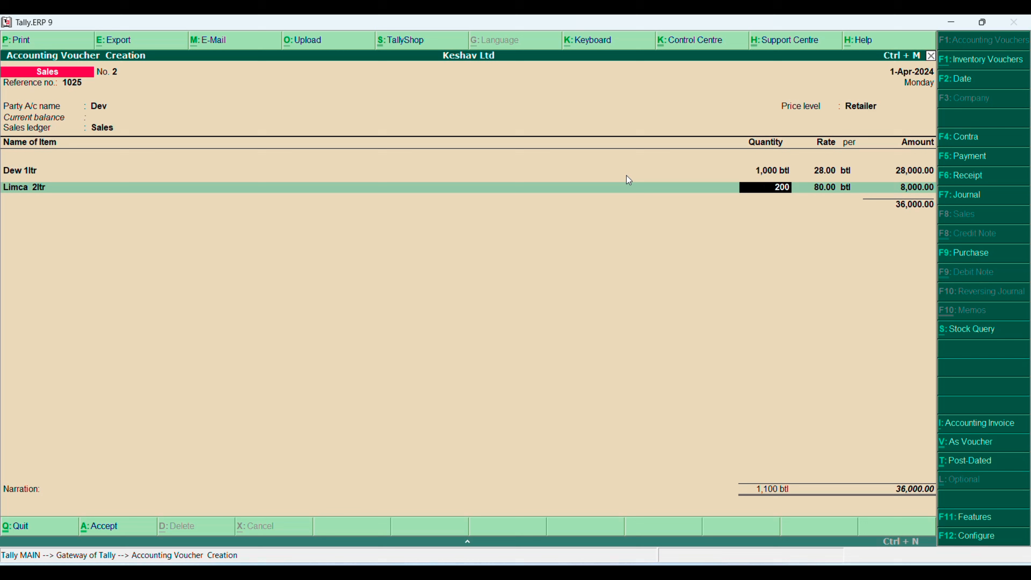
key("Return")
key("BackSpace")
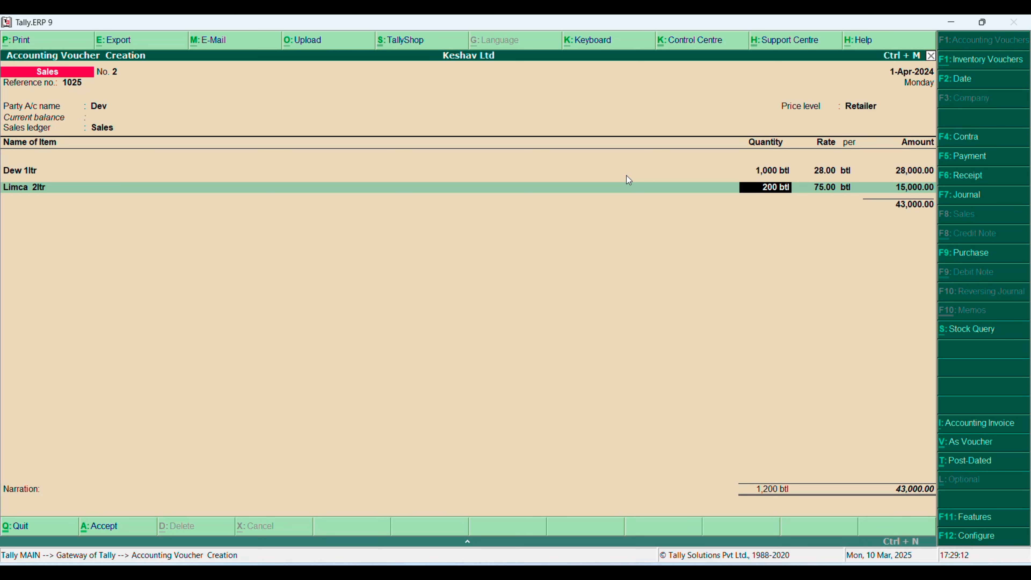
type("100")
key("Return")
key("BackSpace")
type("500")
key("Return")
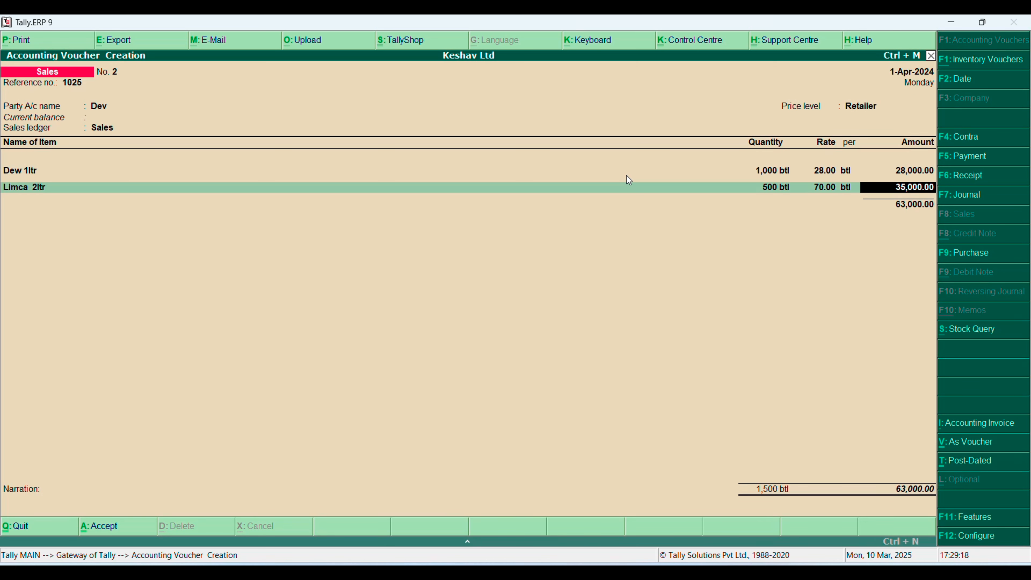
key("BackSpace")
type("1000")
key("Return")
Set the Limca 2ltr quantity on the Retailer voucher to 2,000 btl and end the item list
key("BackSpace")
type("2000")
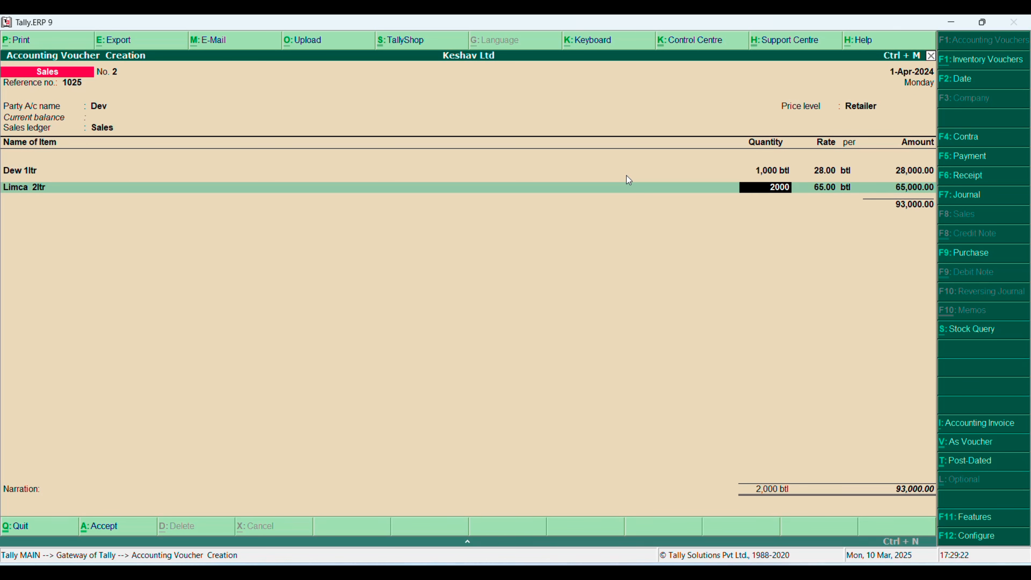
key("Return")
key("Return")
key("Return")
key("Return")
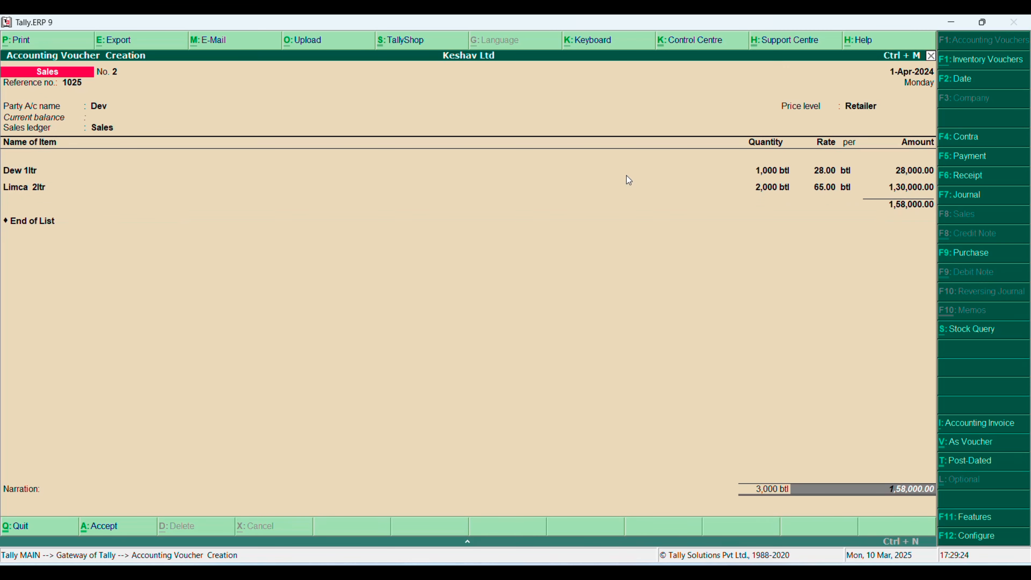
Enter a narration stating that goods were sold to the customer "on cr" and save the Retailer sales voucher
key("Return")
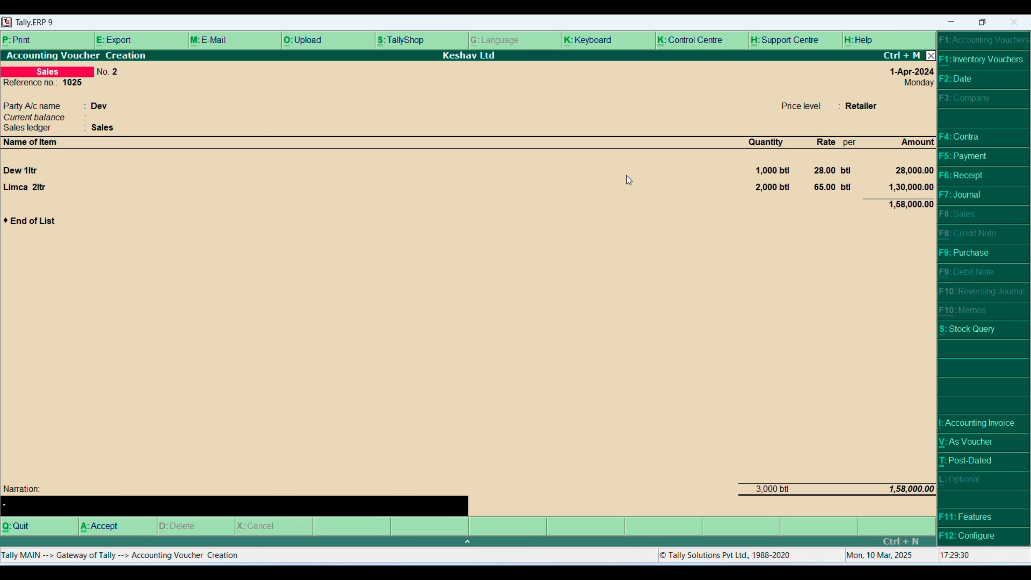
type("being goods sold to ansh o")
key("BackSpace")
key("BackSpace")
key("BackSpace")
key("BackSpace")
key("BackSpace")
key("BackSpace")
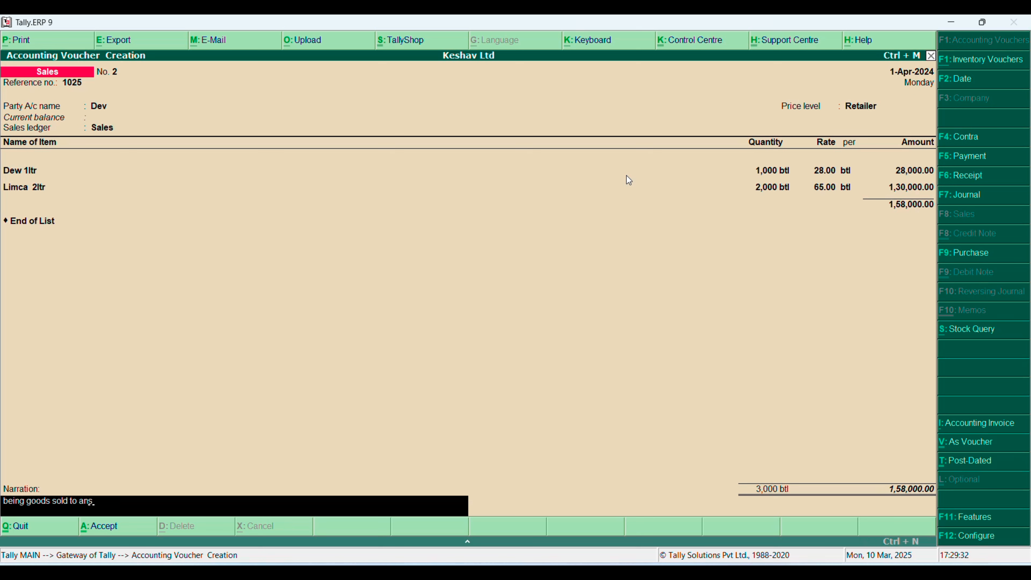
type("dev on cr")
key("Return")
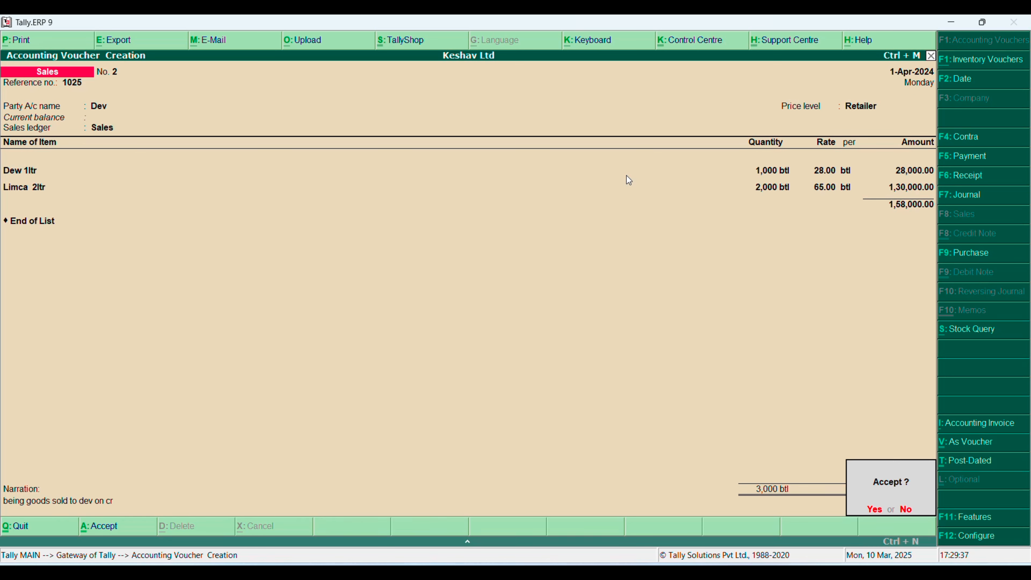
key("Return")
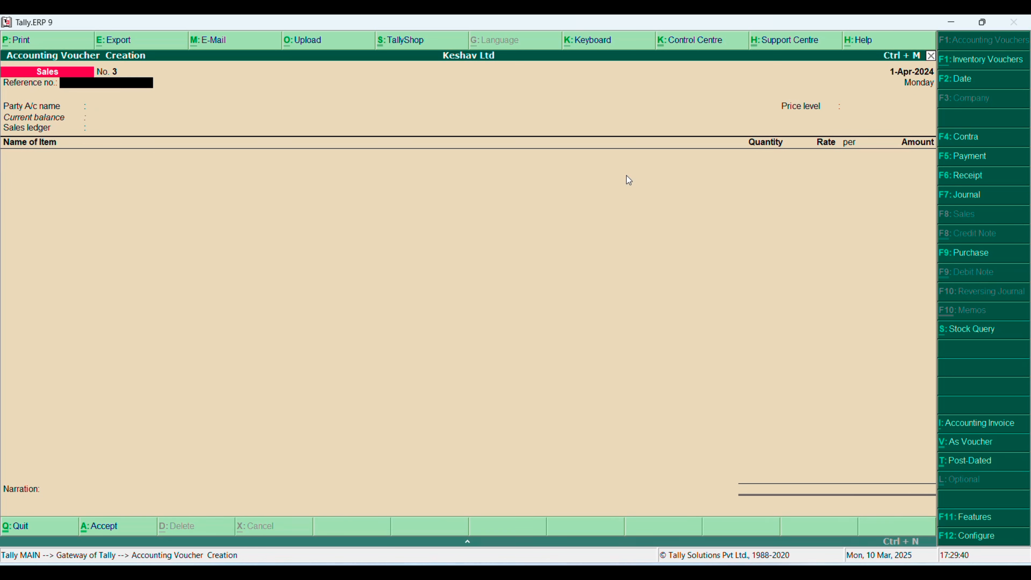
Leave voucher creation and check the closing quantities and values in the Stock Summary
key("Escape")
key("Down")
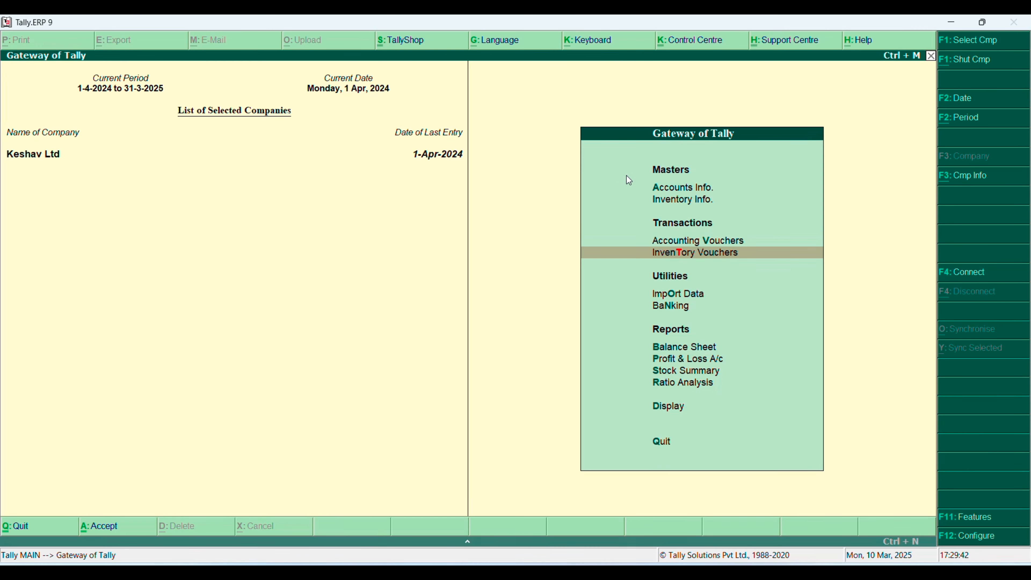
key("Down")
key("Down")
key("Down")
key("Down")
key("Down")
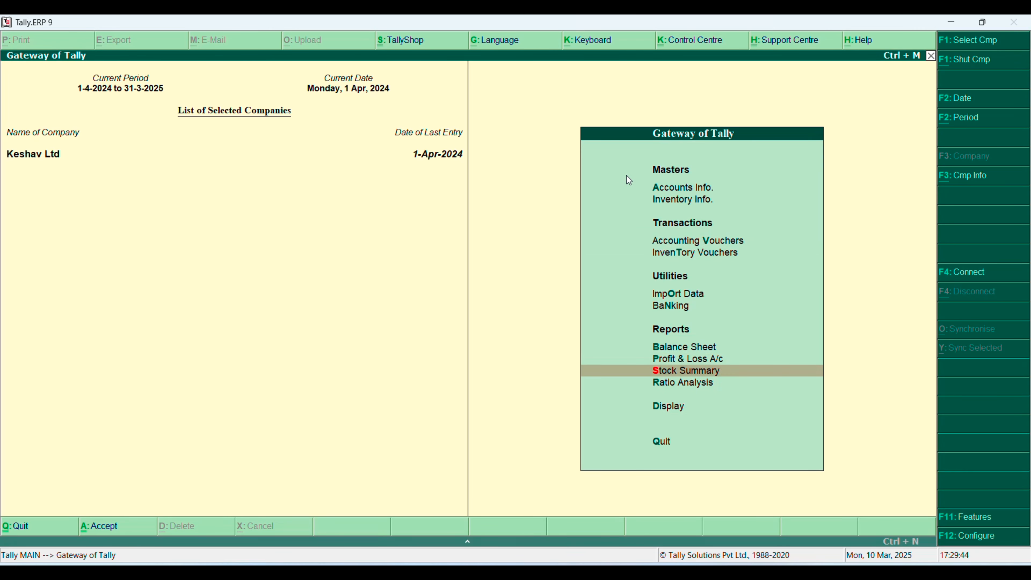
key("Return")
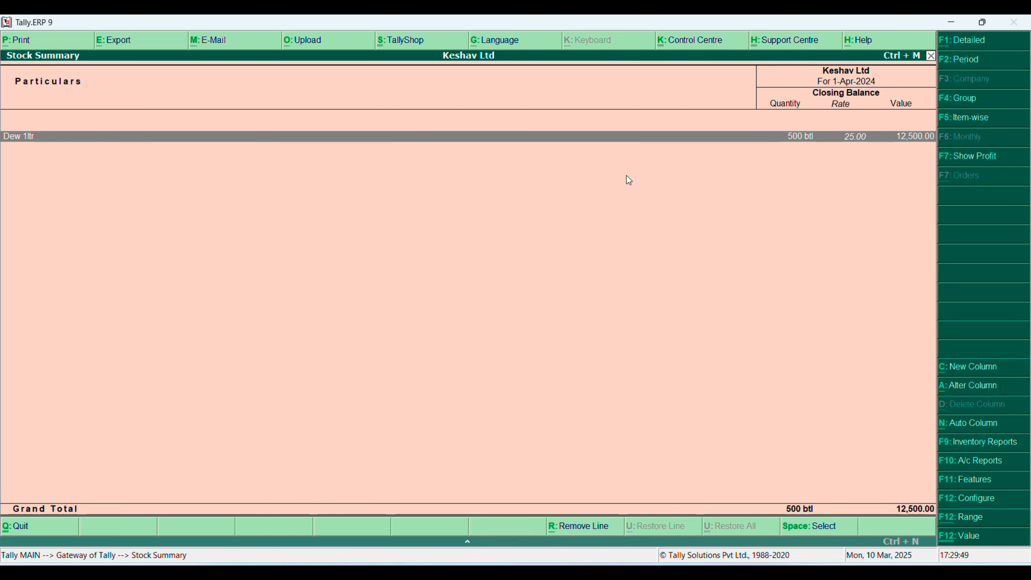
key("Escape")
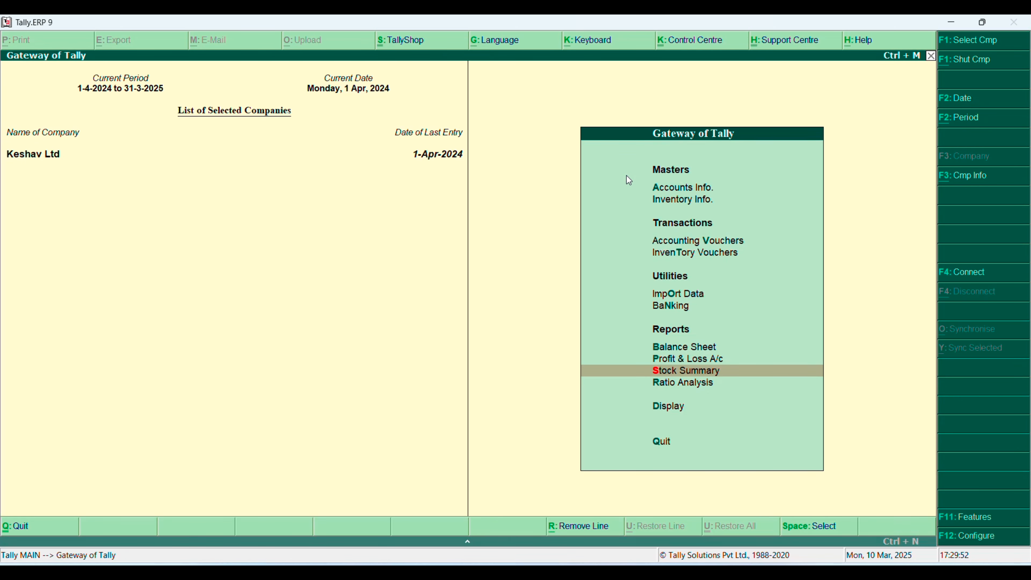
key("Return")
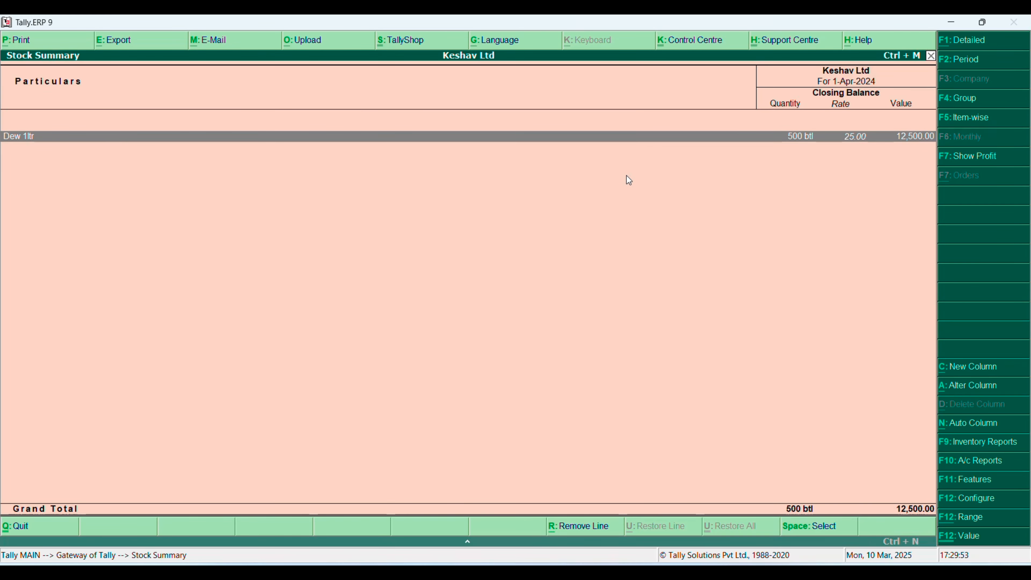
key("Escape")
Review the purchases, sales, closing stock and nett profit in the Profit & Loss A/c
key("Up")
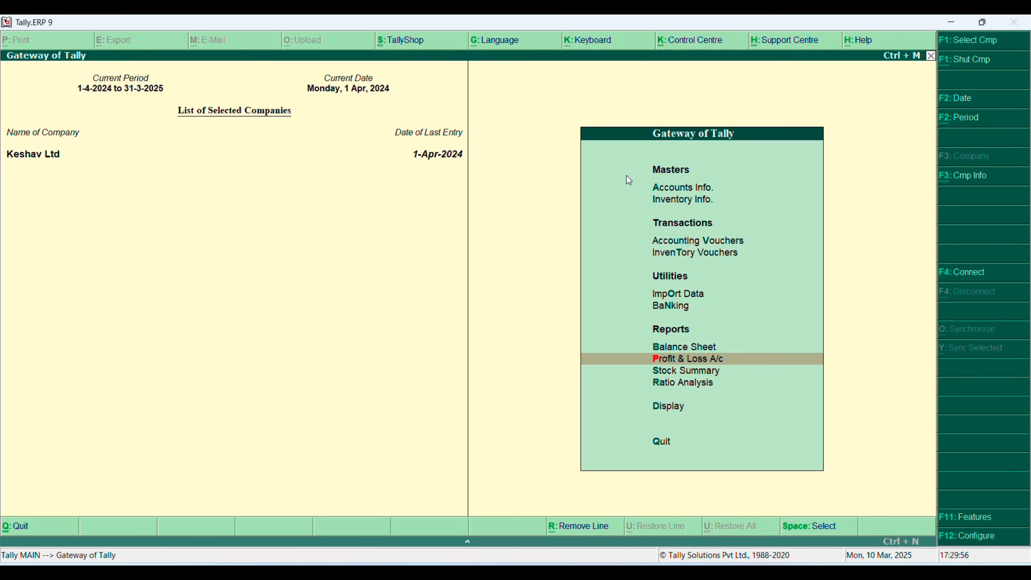
key("Return")
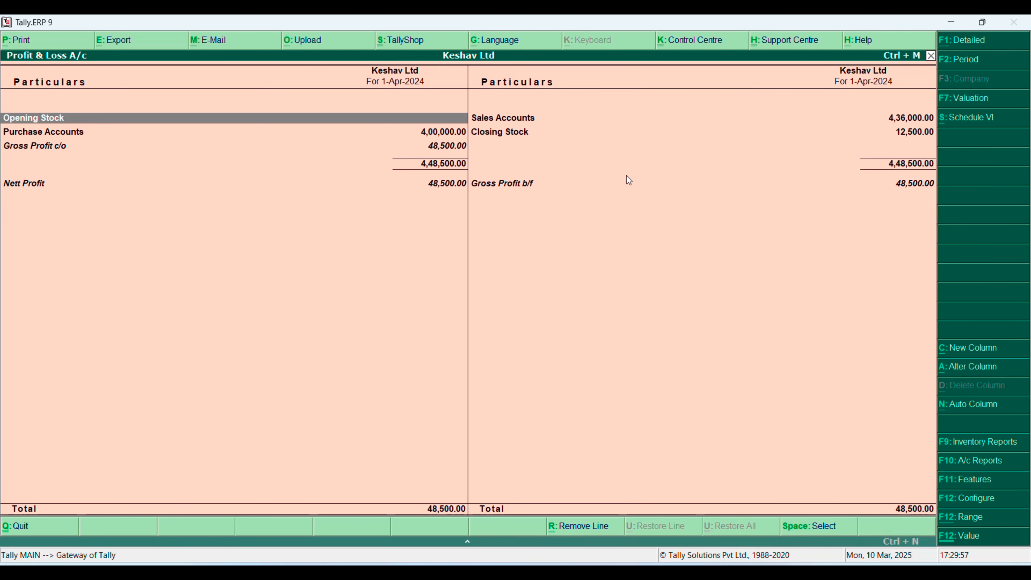
key("Down")
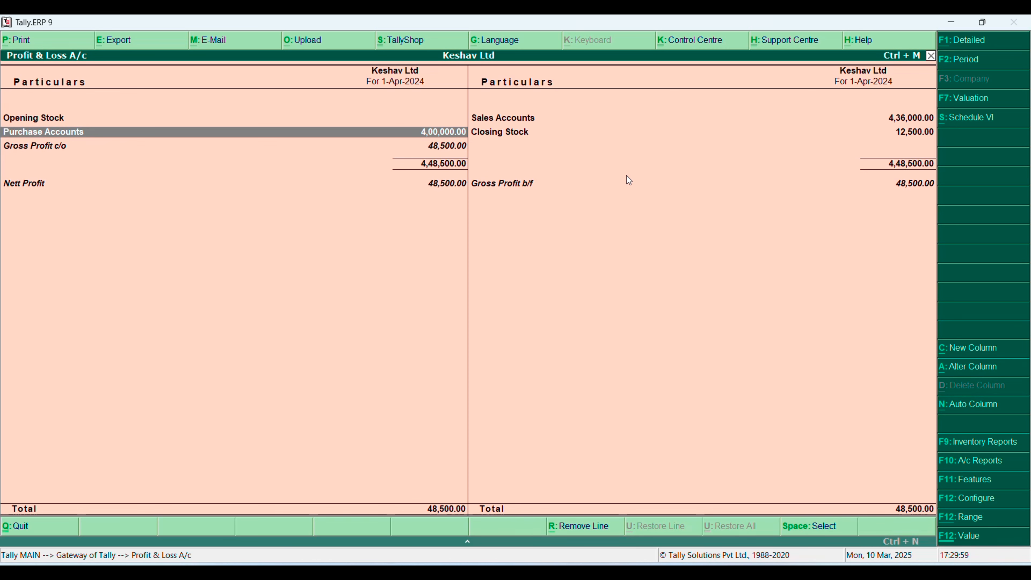
key("Right")
key("Up")
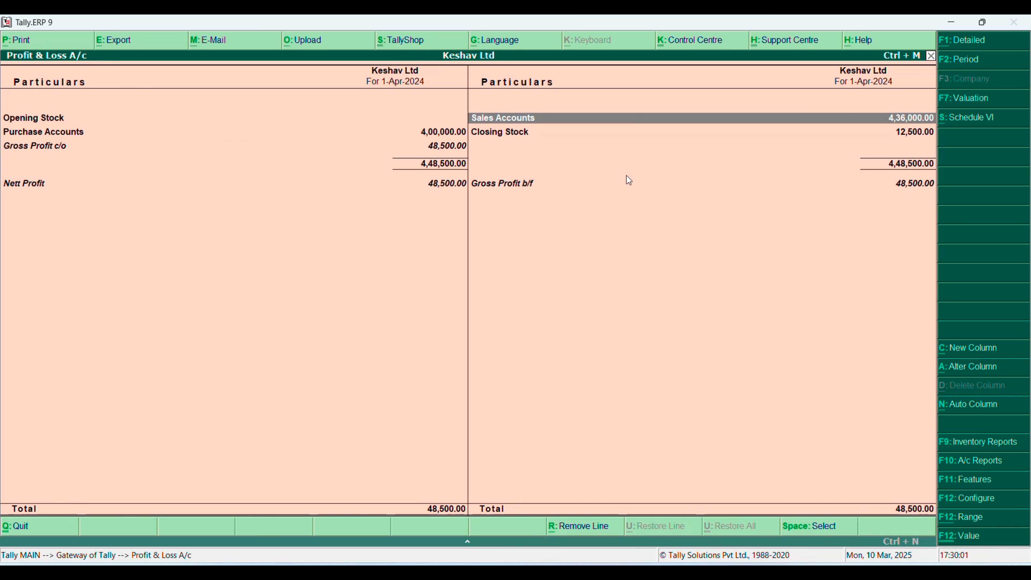
key("Down")
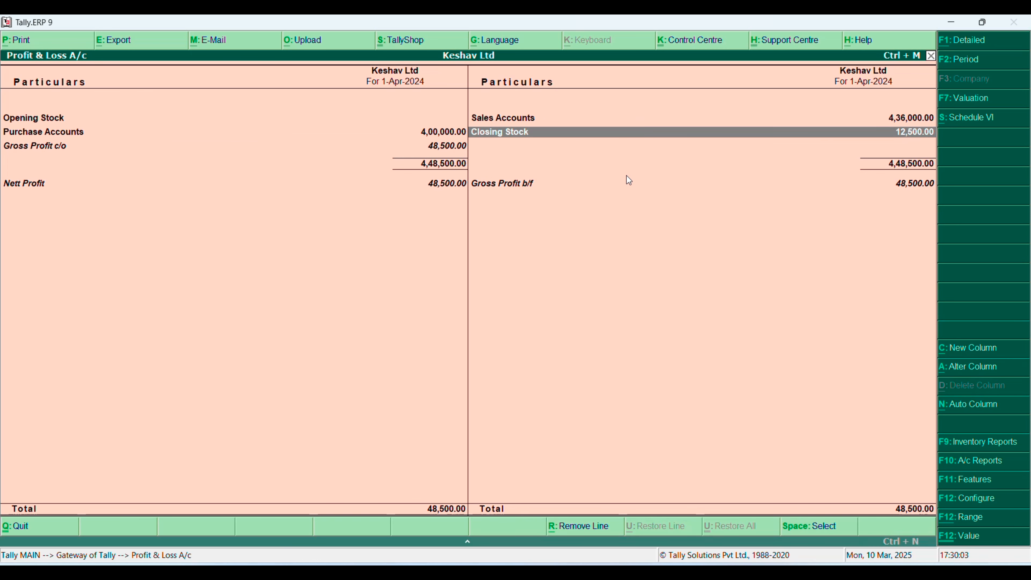
key("Left")
key("Down")
key("Down")
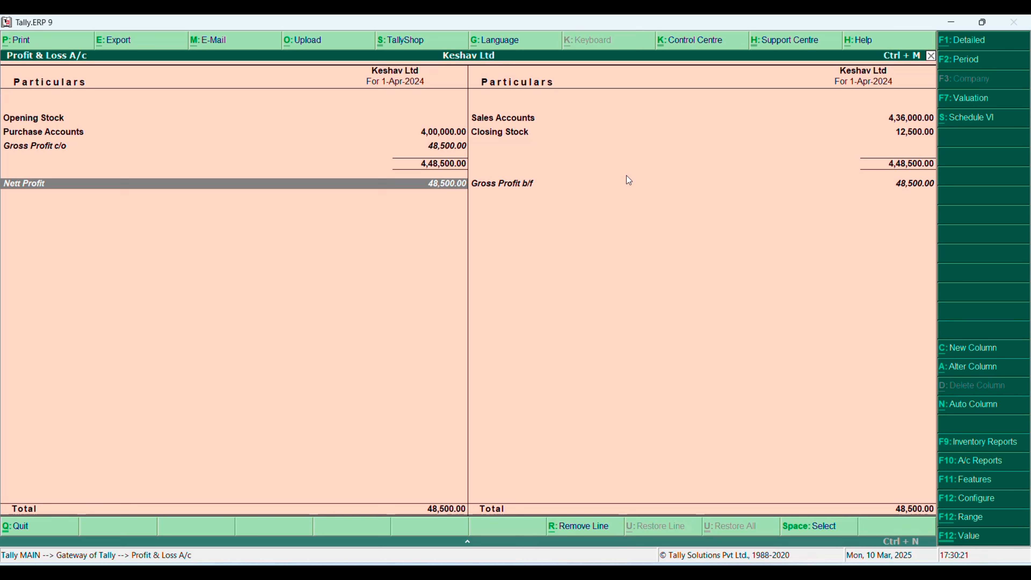
left_click(629, 180)
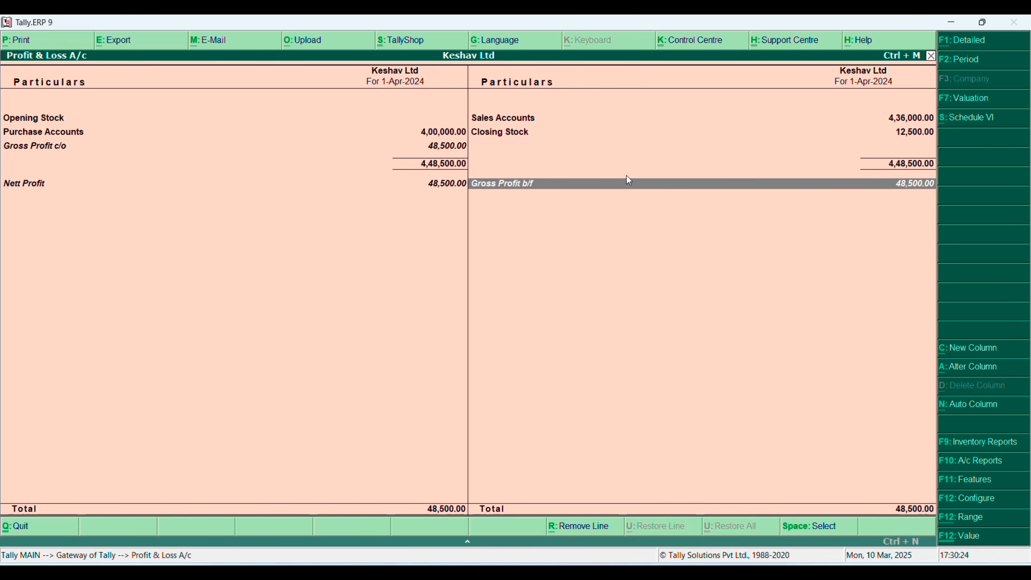
key("Left")
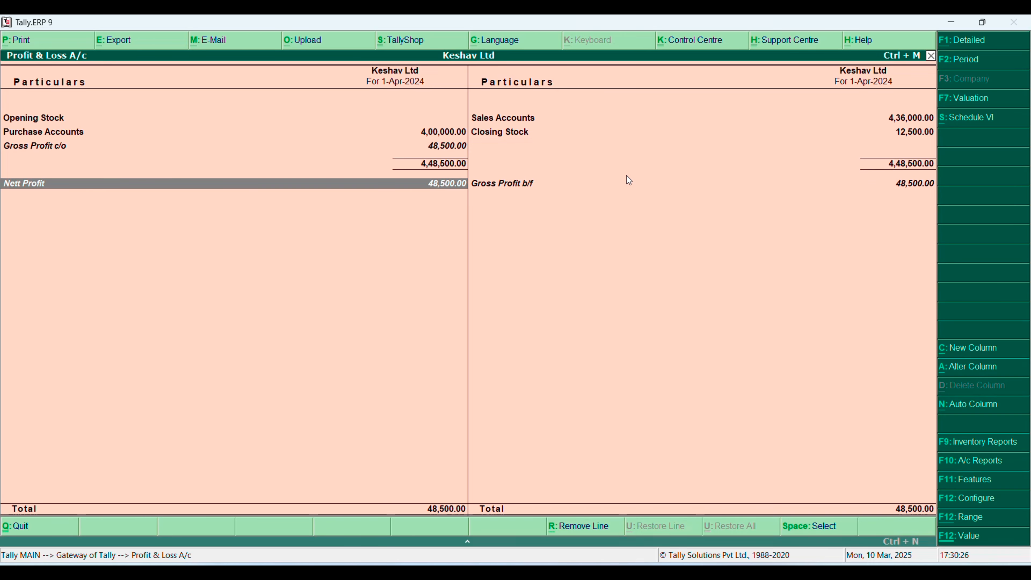
key("Escape")
key("d")
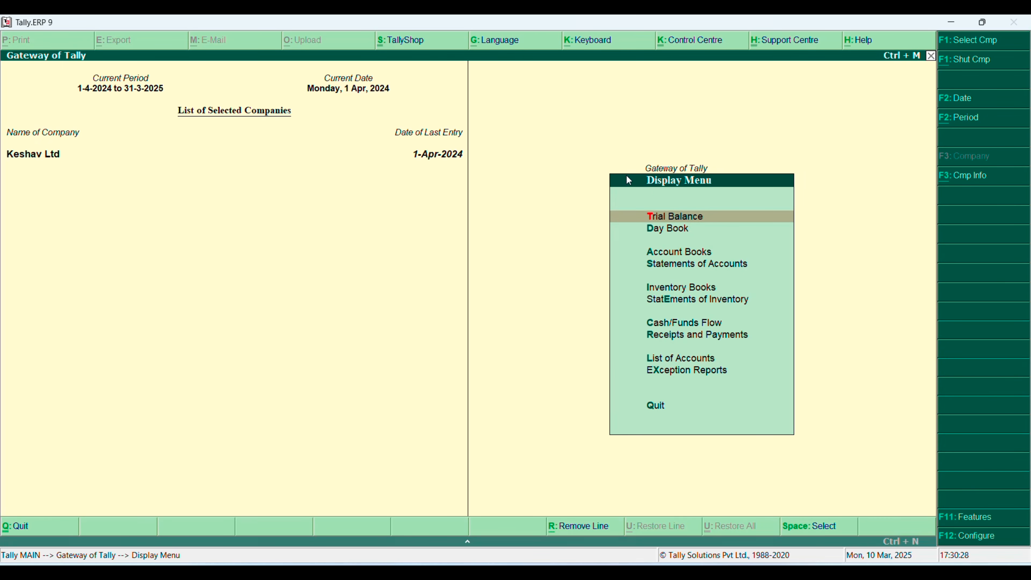
key("Down")
key("Down")
key("Down")
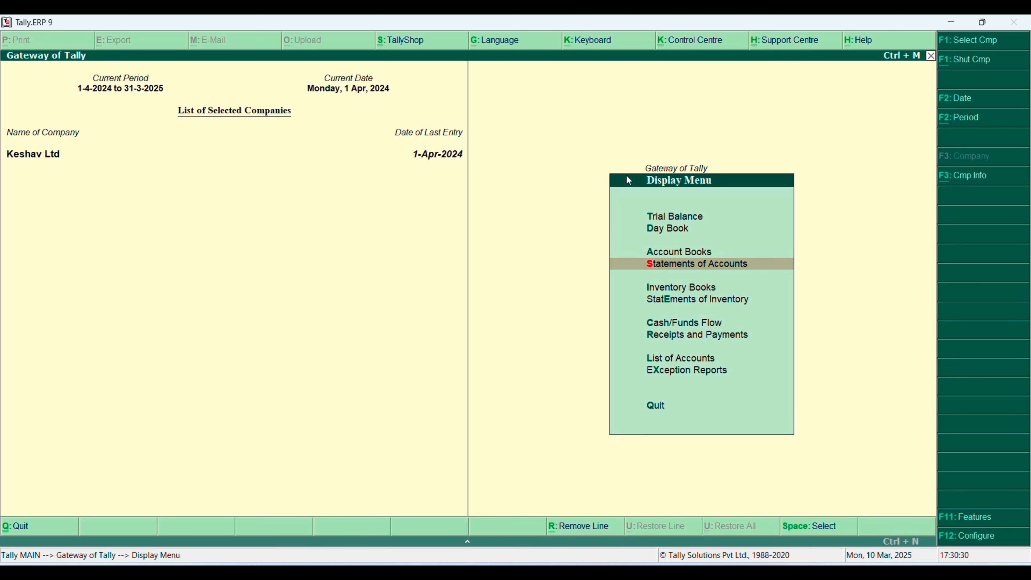
key("Down")
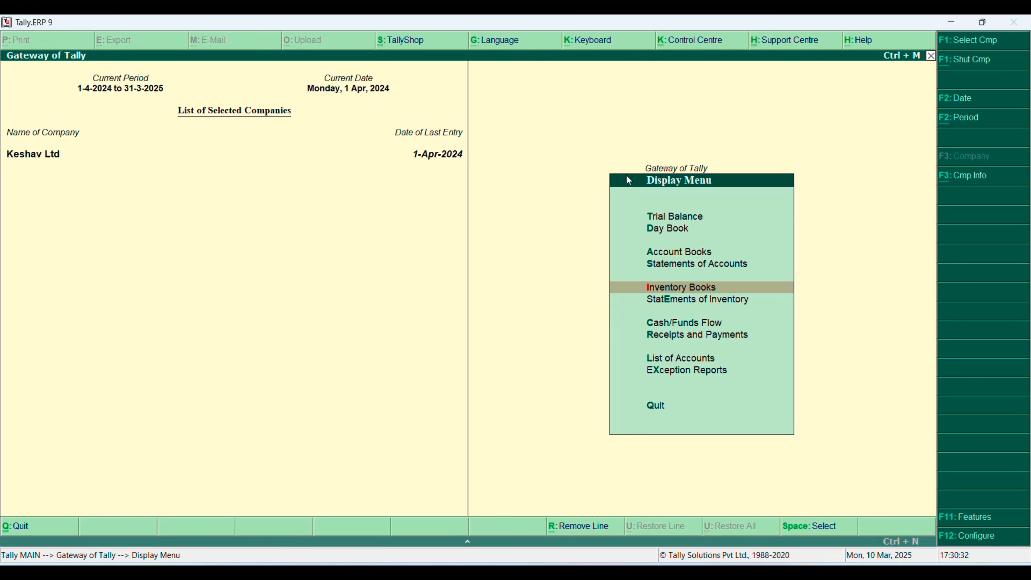
key("Escape")
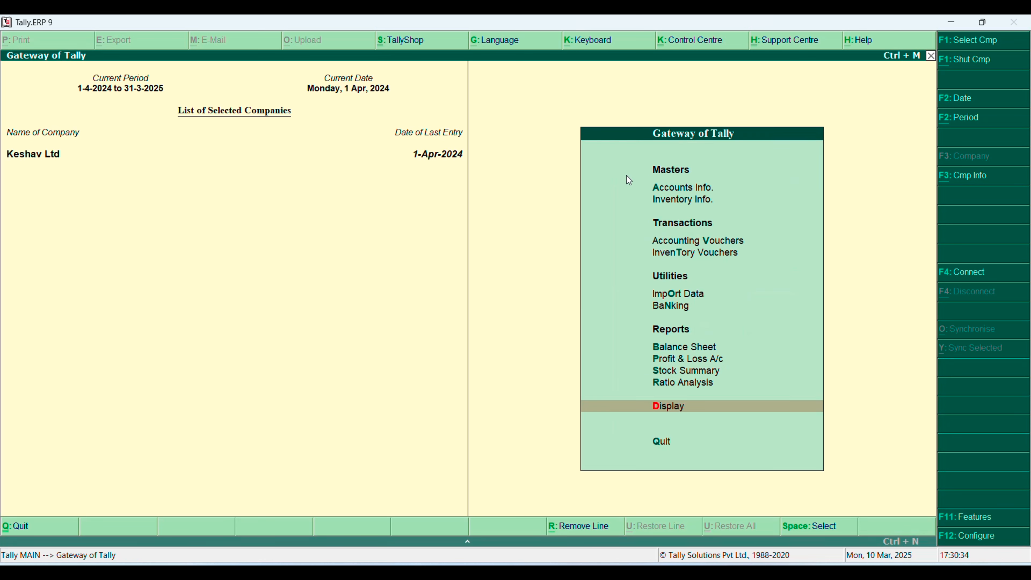
Open the Stock Item Monthly Summary for Dew 1ltr from the Inventory Books
key("d")
key("Down")
key("Down")
key("Down")
key("Down")
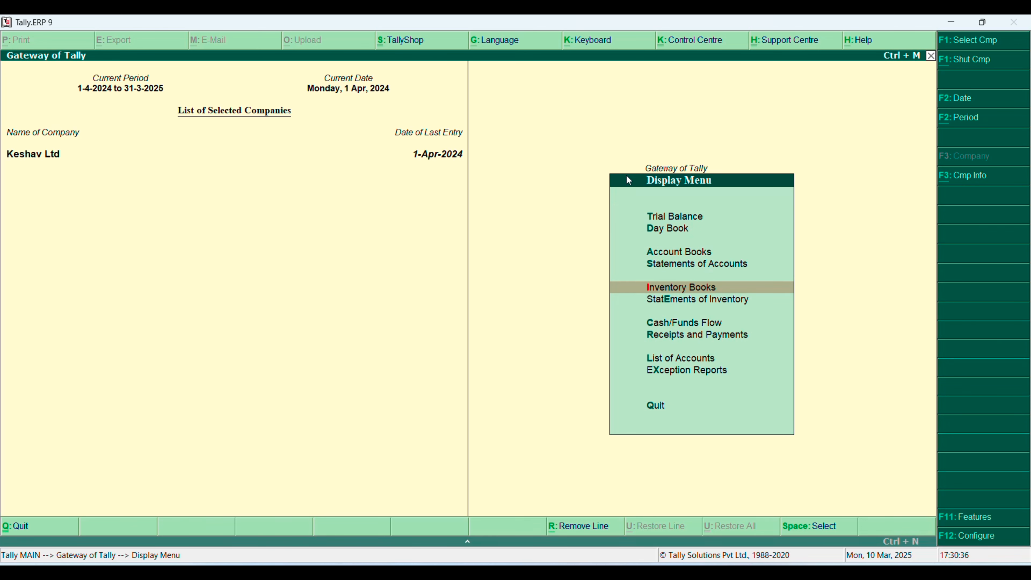
key("Return")
key("Return")
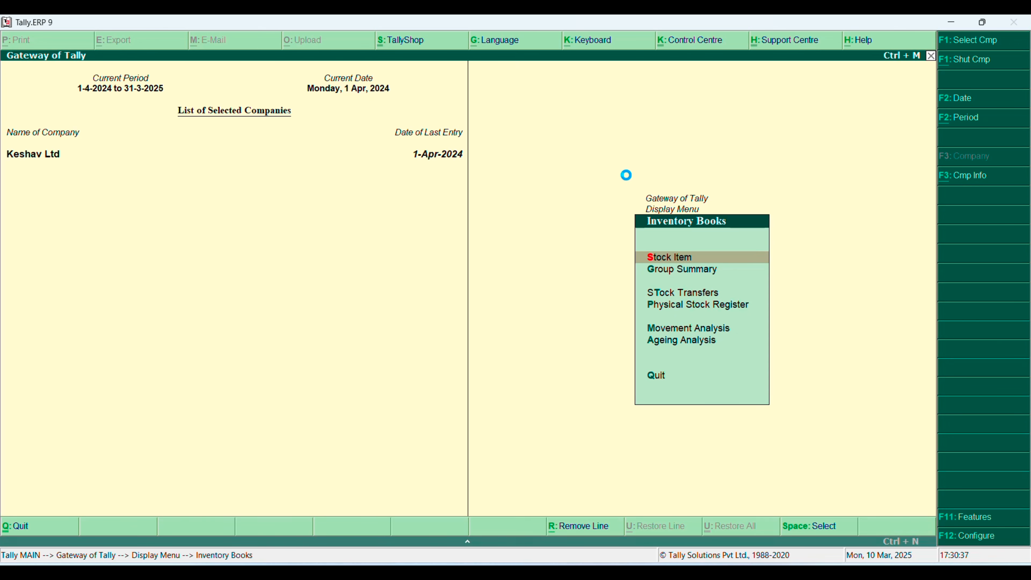
key("Return")
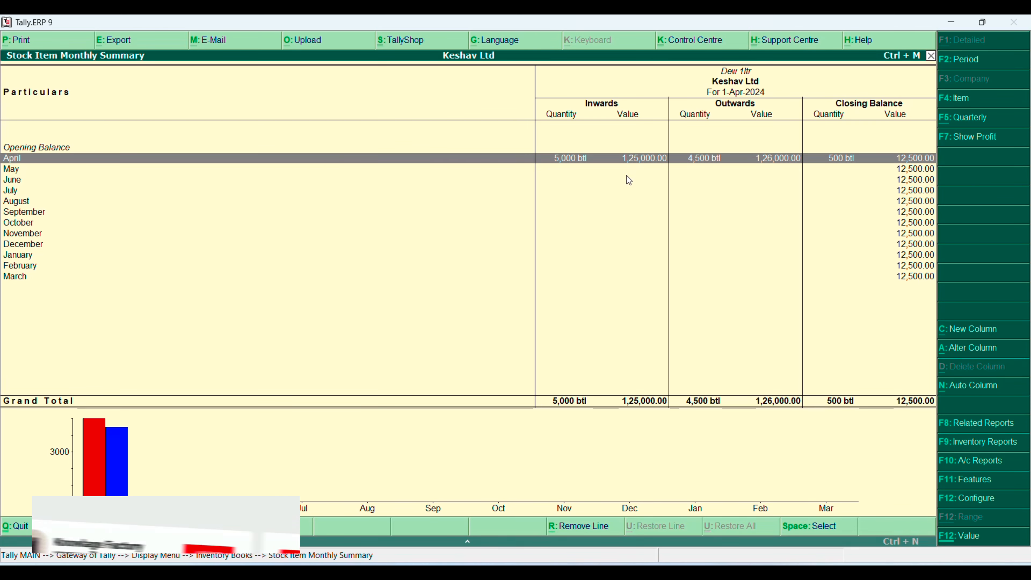